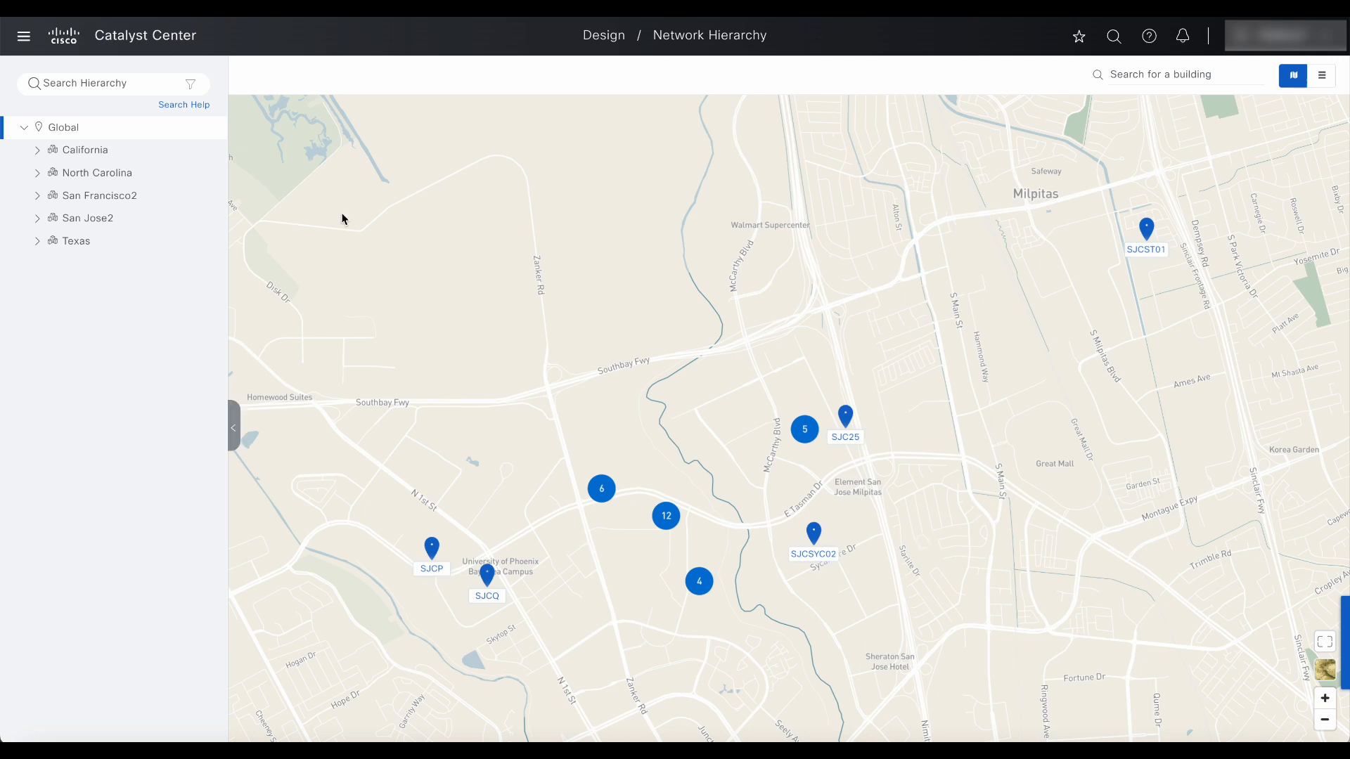
Expand San Jose2 and building SJC-23 to show Floors 1–3, then focus on SJC-23.
left_click(39, 219)
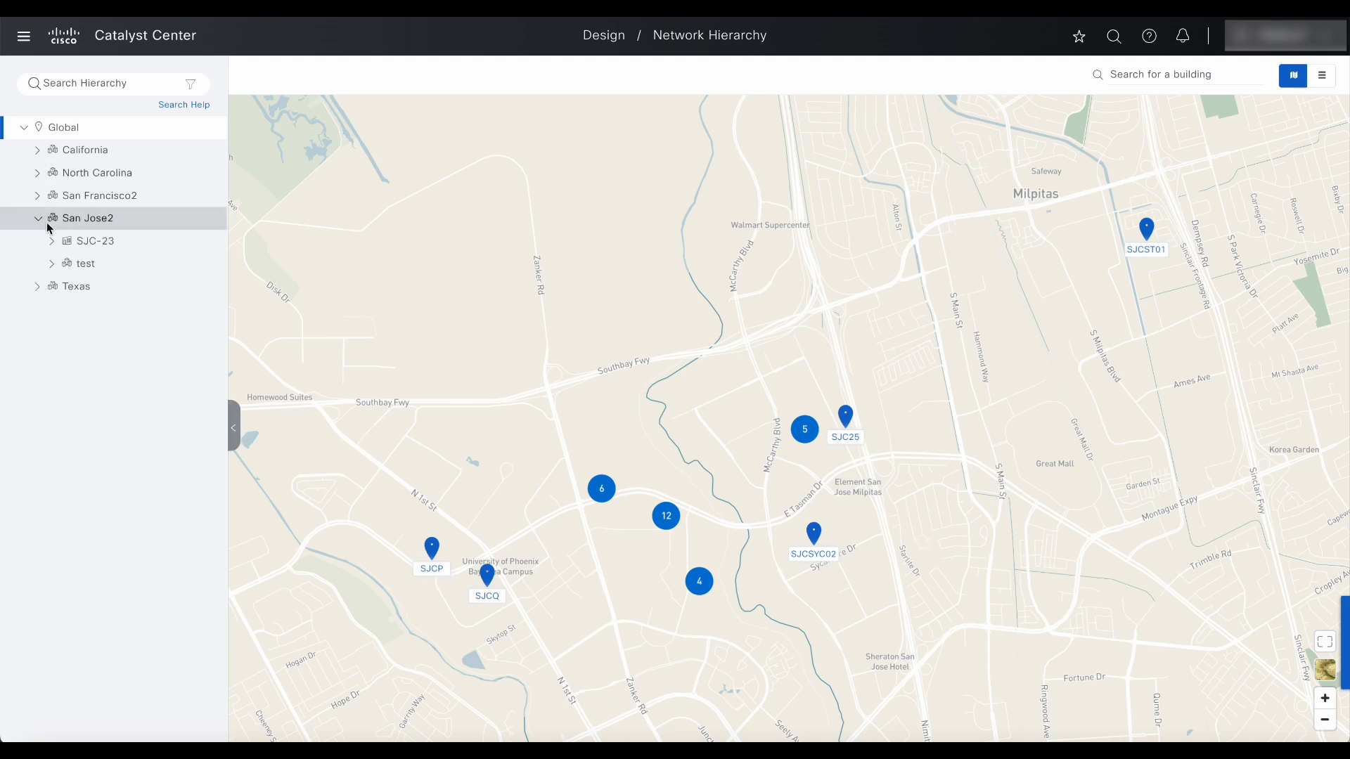
left_click(52, 242)
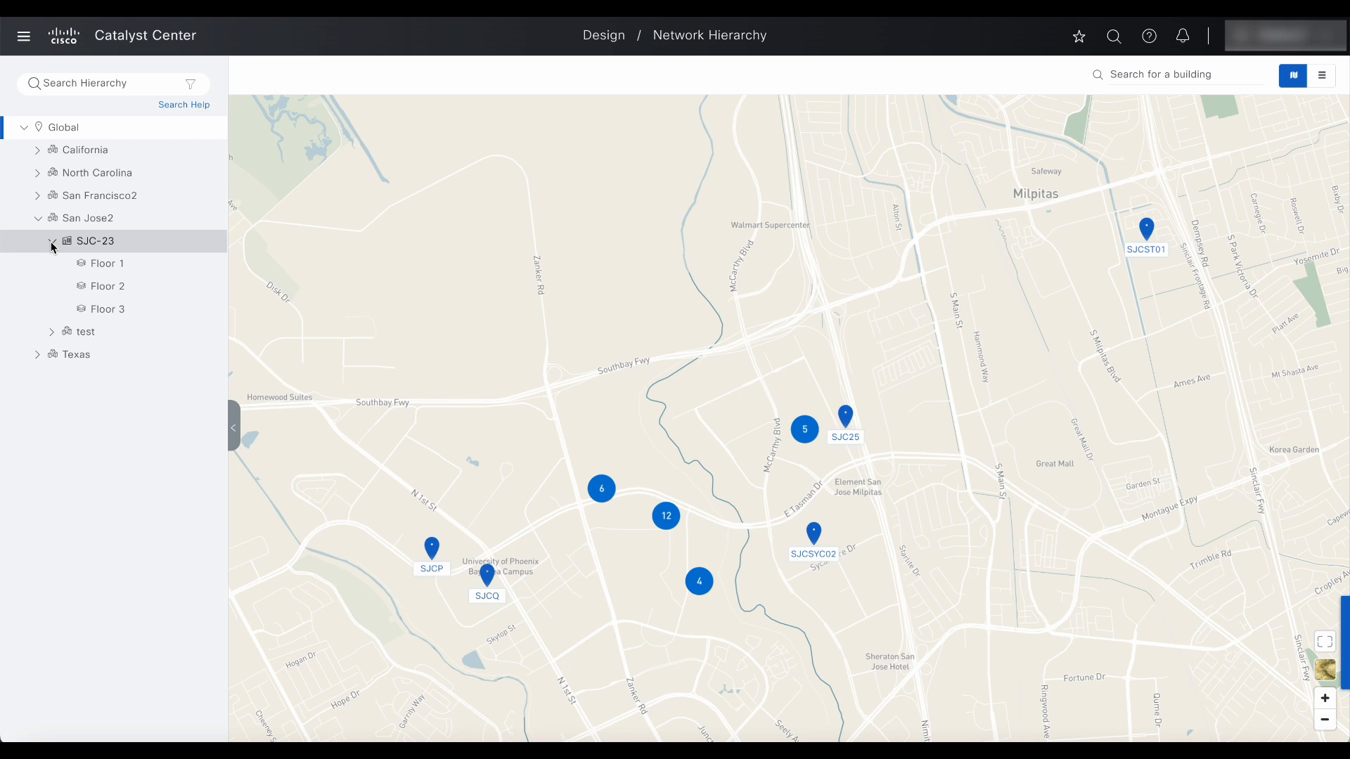
left_click(93, 242)
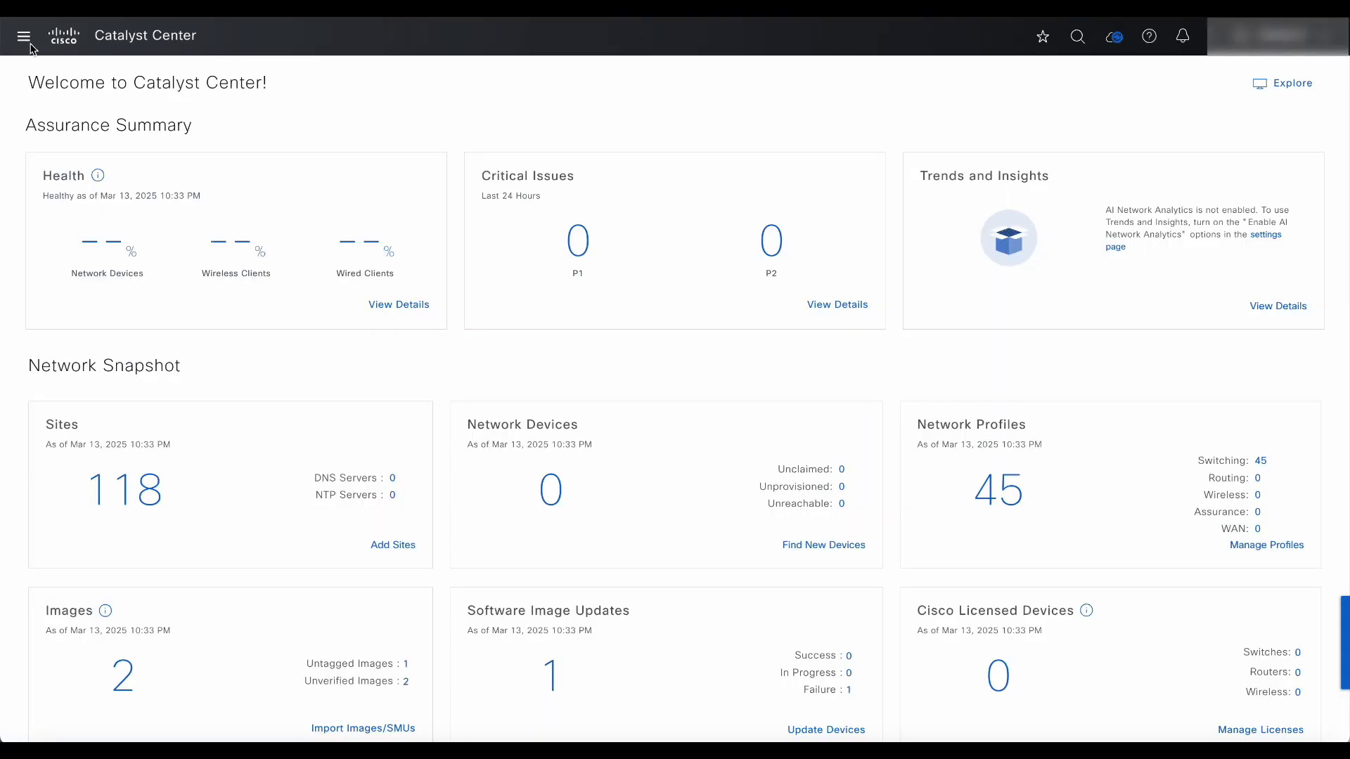
Start a new discovery job from Tools > Discovery with Add Discovery.
left_click(31, 44)
mouse_move(69, 273)
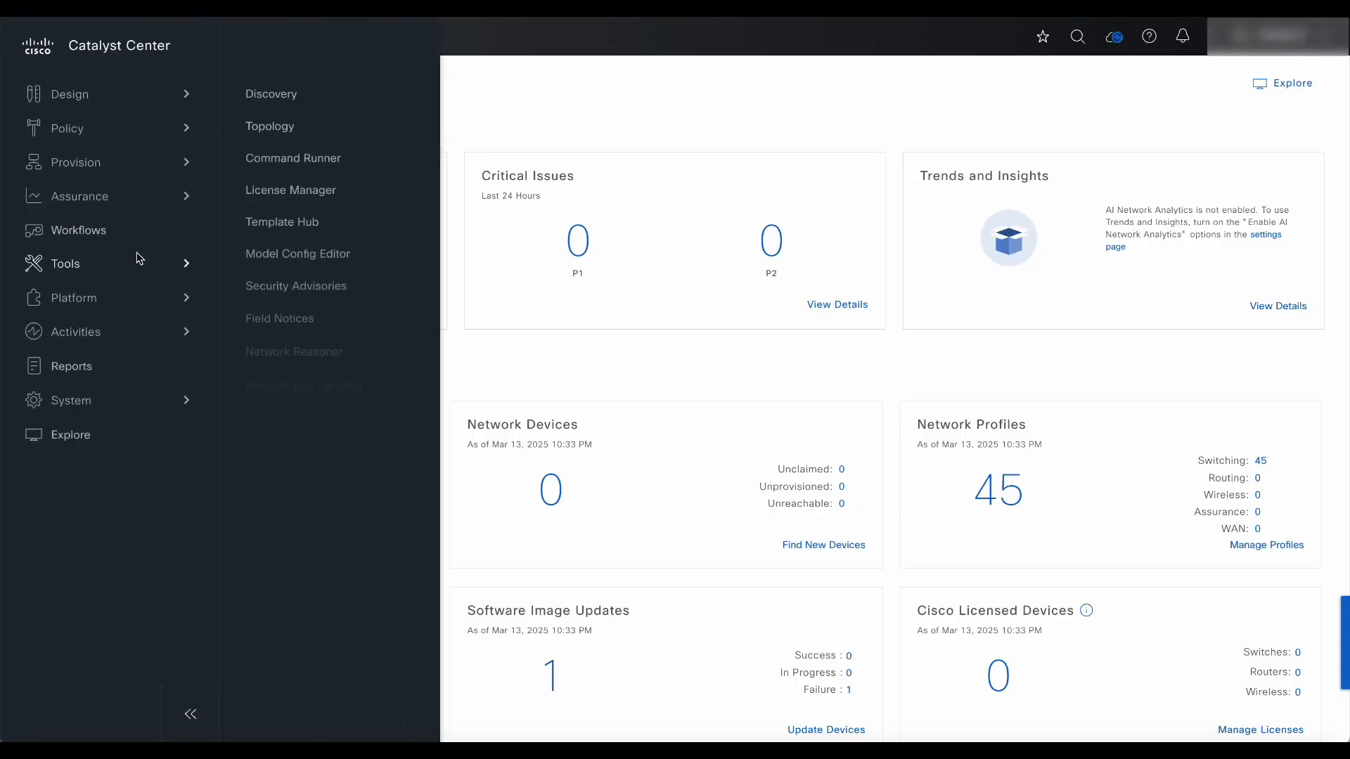
left_click(284, 99)
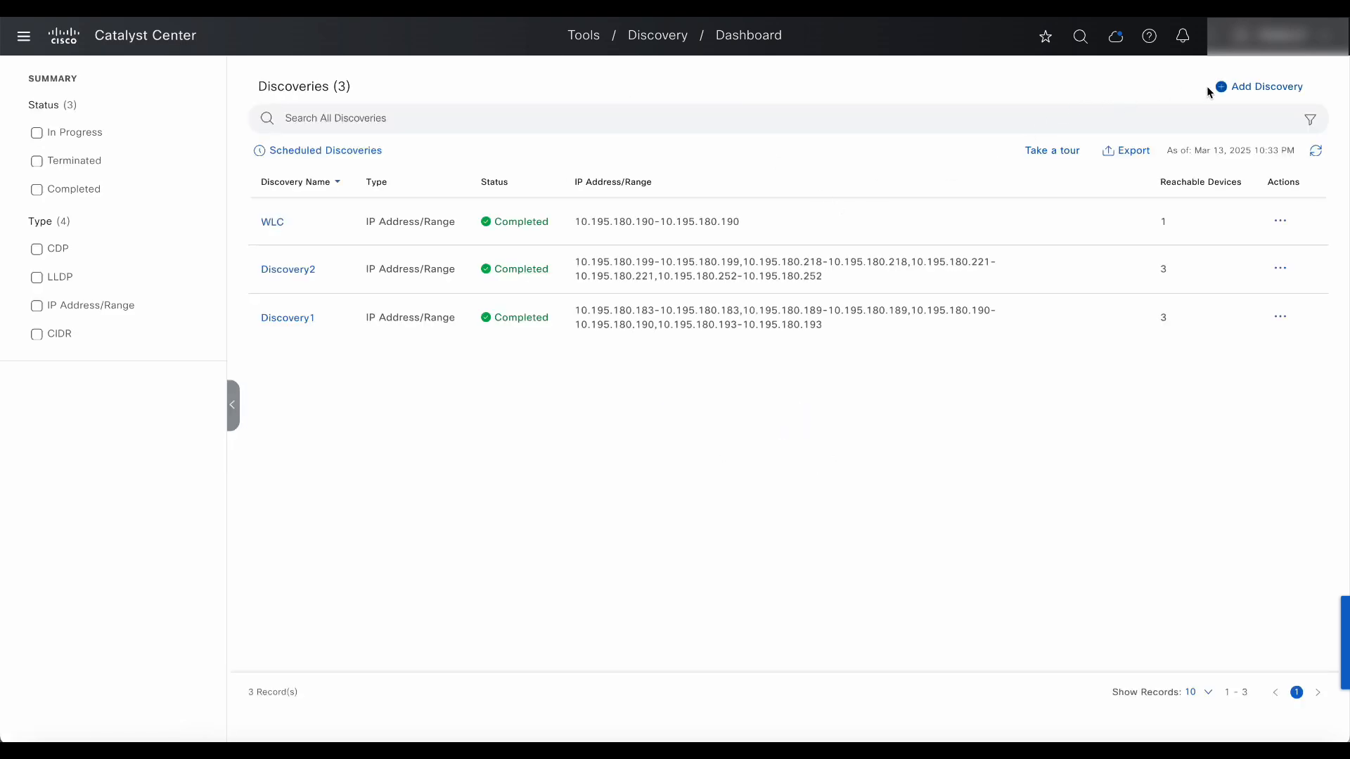
left_click(1248, 87)
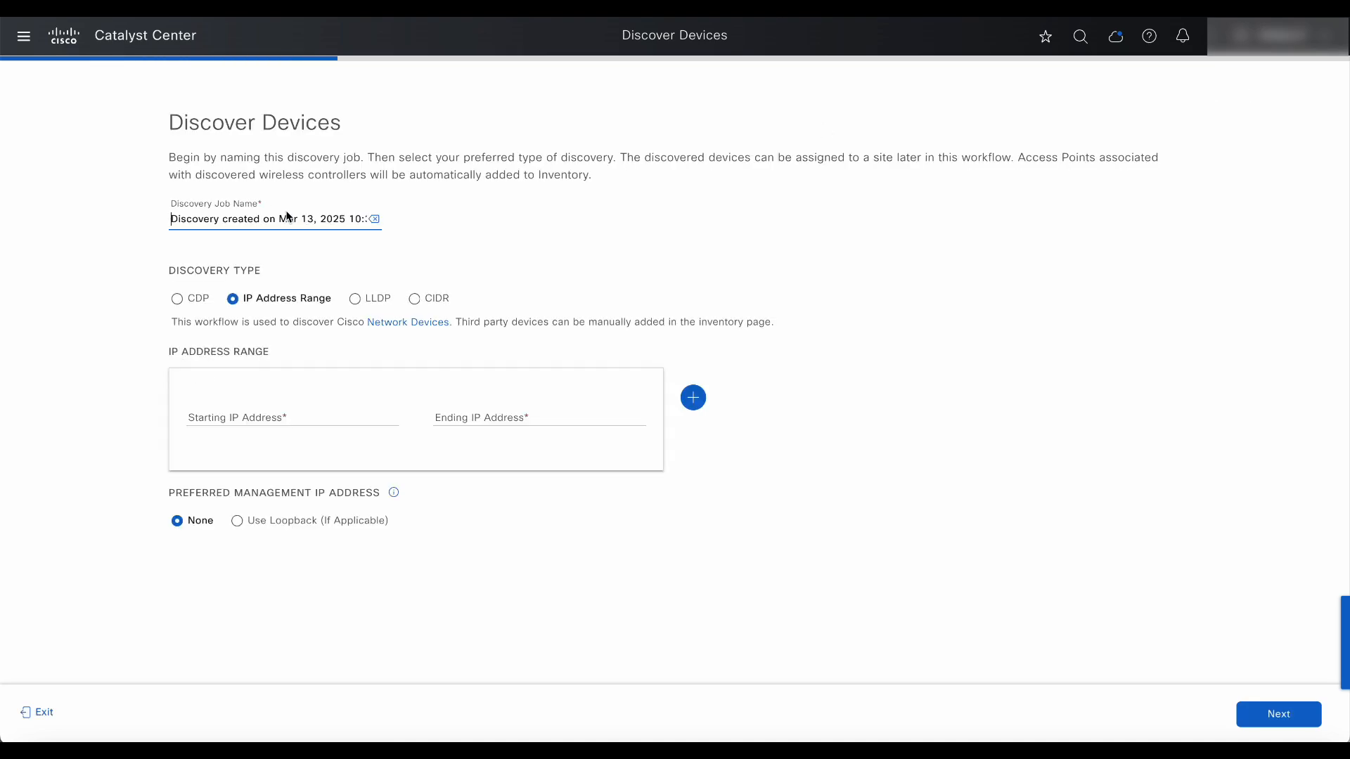
Rename the discovery job to 'Discovery - Mar 13th'.
left_click_drag(234, 225, 300, 221)
key("BackSpace")
type("-")
left_click(339, 219)
key("BackSpace")
key("BackSpace")
key("BackSpace")
key("BackSpace")
key("BackSpace")
key("BackSpace")
type("th")
Preview the CDP, LLDP and CIDR discovery types, then settle on IP Address Range.
left_click(178, 300)
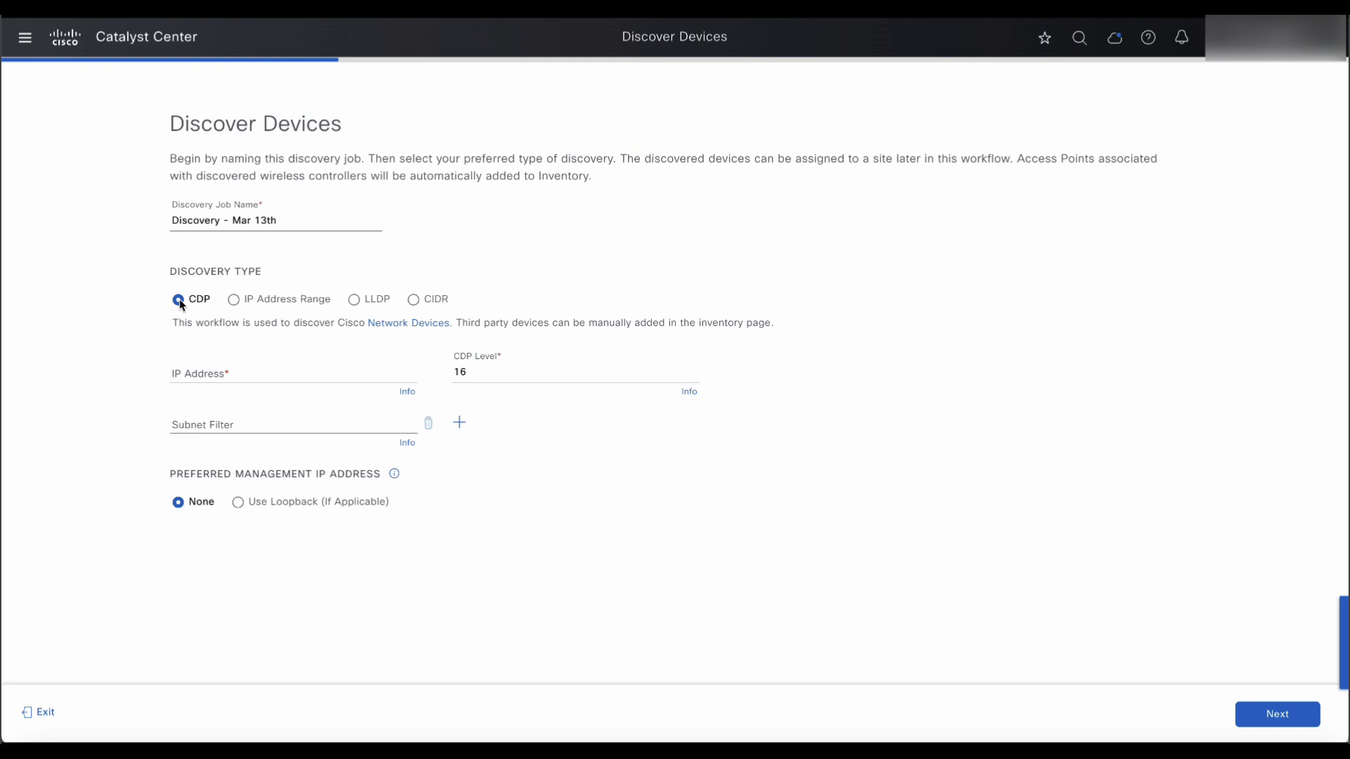
left_click(234, 301)
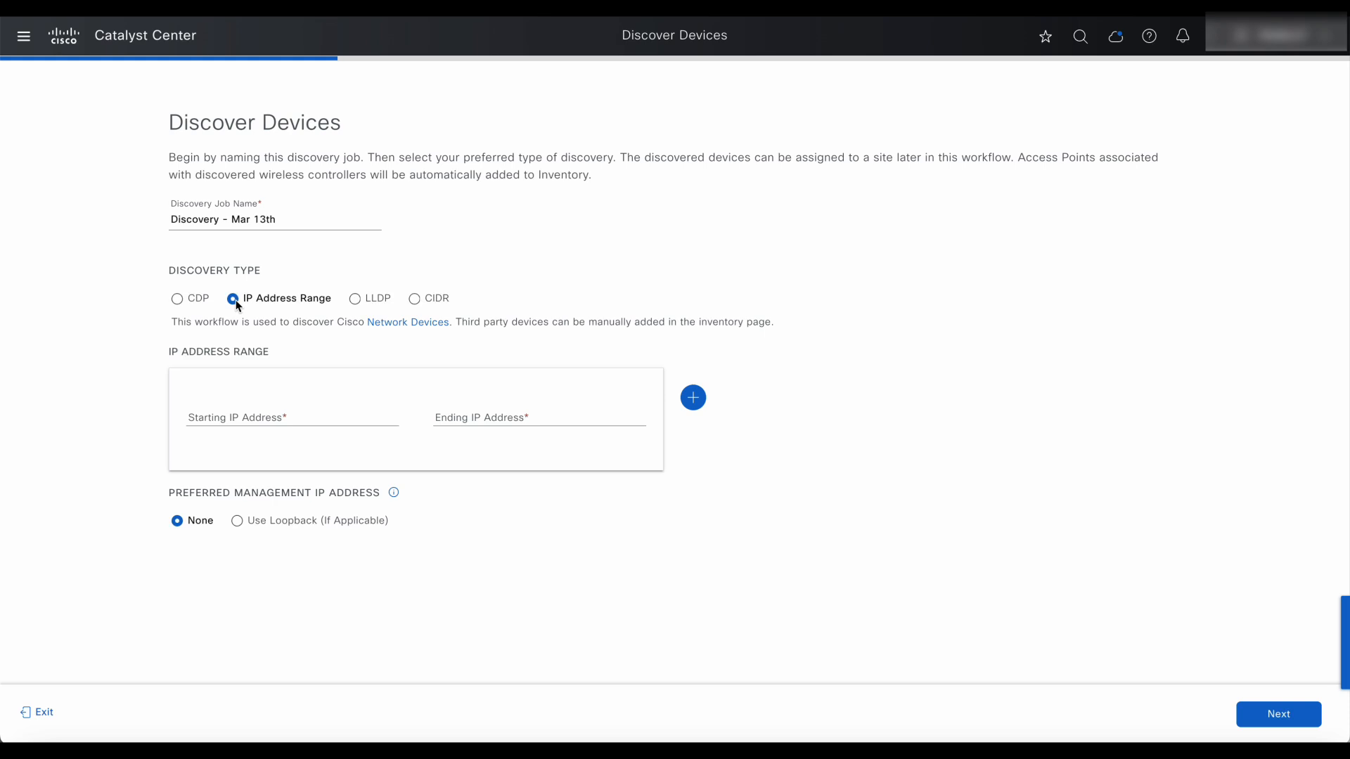
left_click(355, 299)
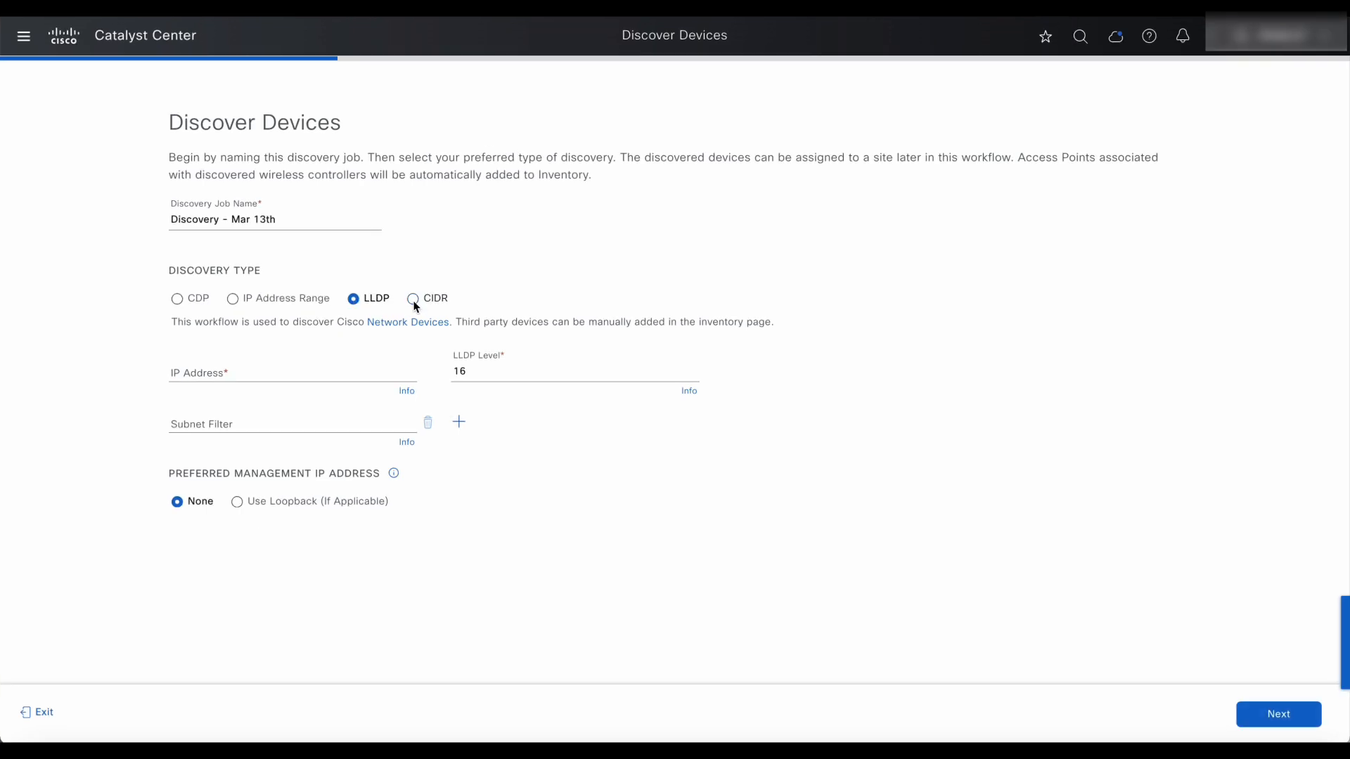
left_click(413, 300)
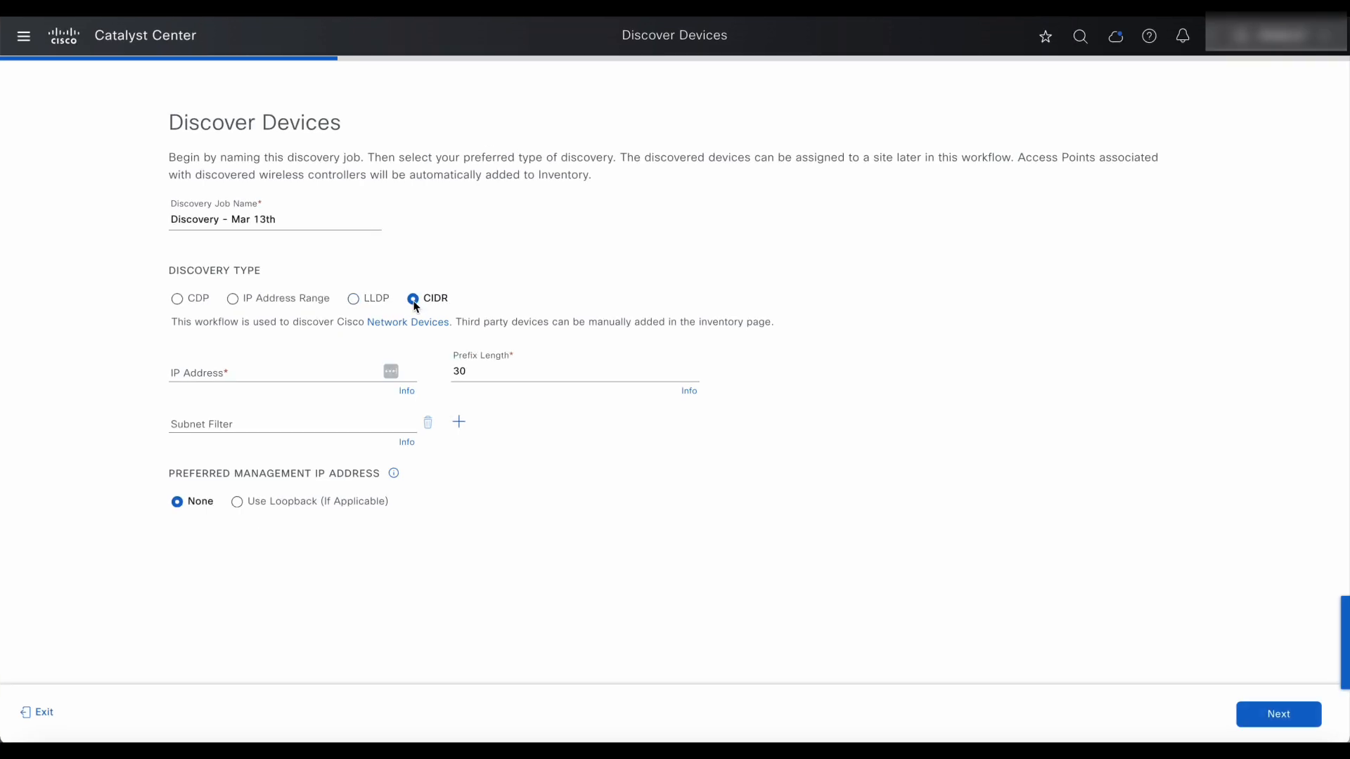
left_click(237, 301)
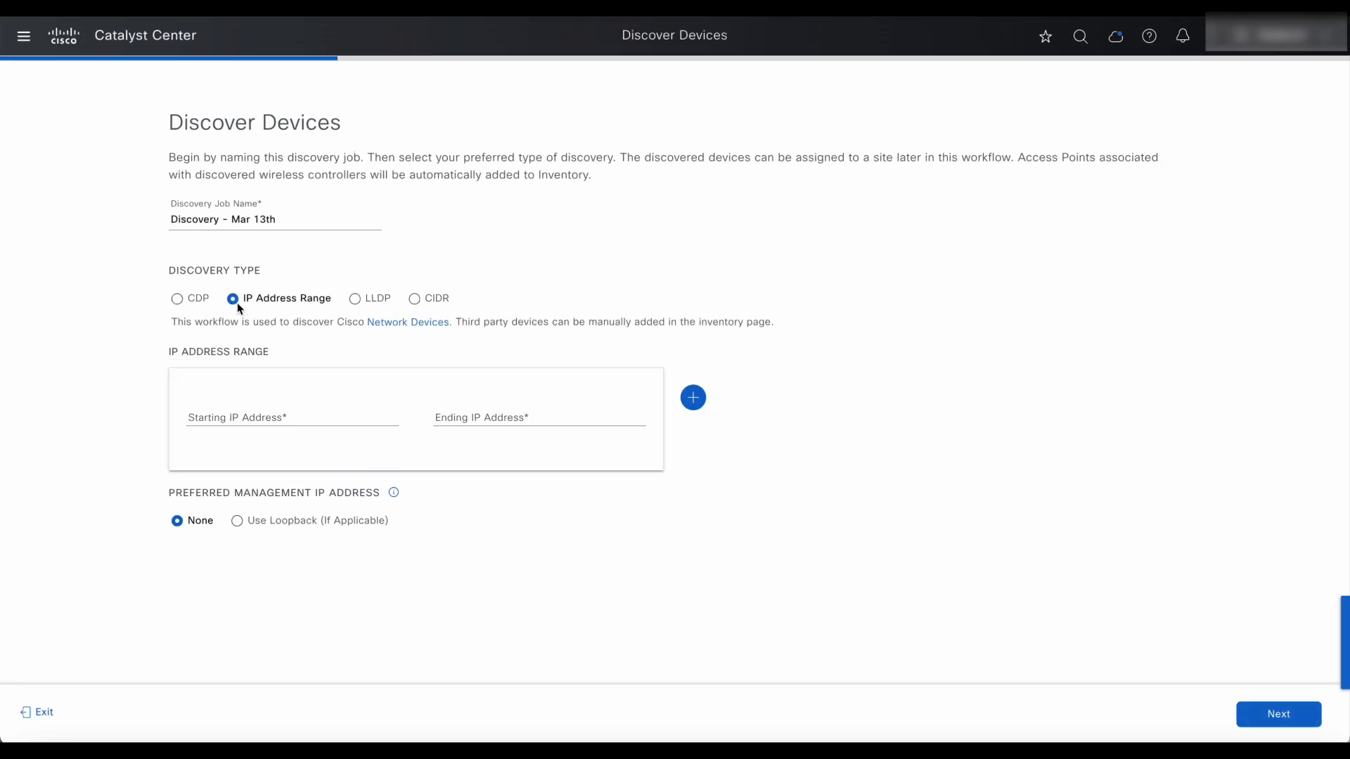
left_click(259, 418)
Enter range 10.195.180.189–10.195.180.191 and a second range for 10.195.180.194.
type("10.195.180.189")
left_click(491, 417)
type("10.195.180.191")
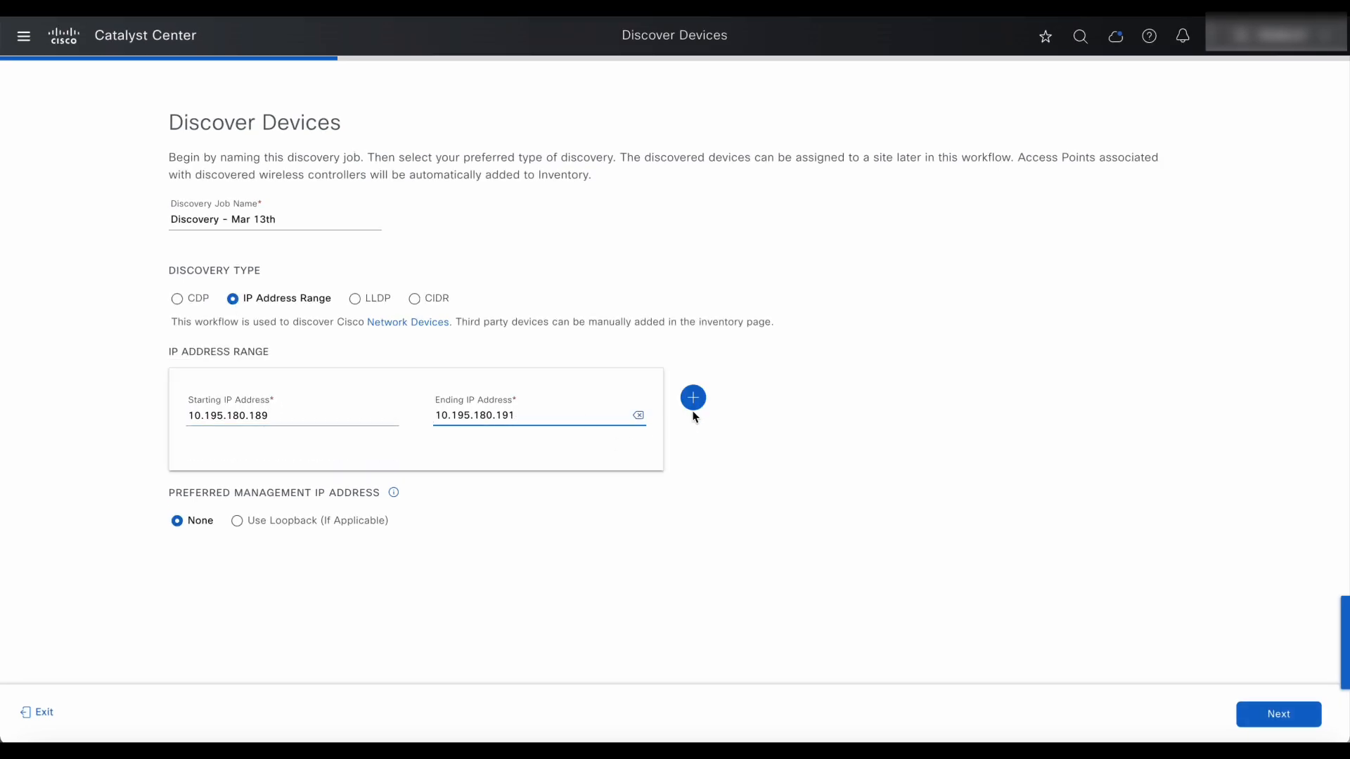
left_click(694, 398)
type("10.195.180.194")
key("Tab")
type("10.195.180.189")
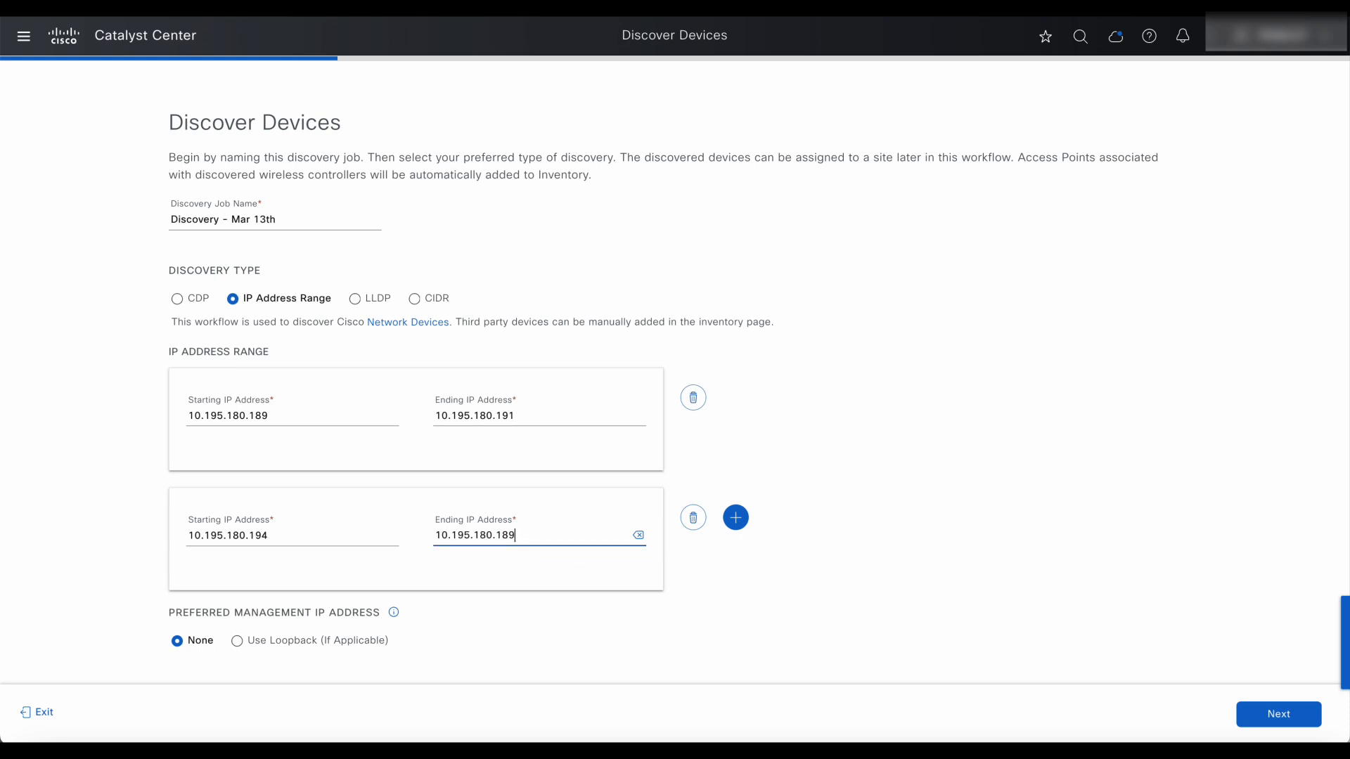
key("BackSpace")
key("BackSpace")
type("94")
Add a third range for the single address 10.195.180.198.
left_click(735, 517)
scroll(817, 497, "down", 1)
left_click(525, 499)
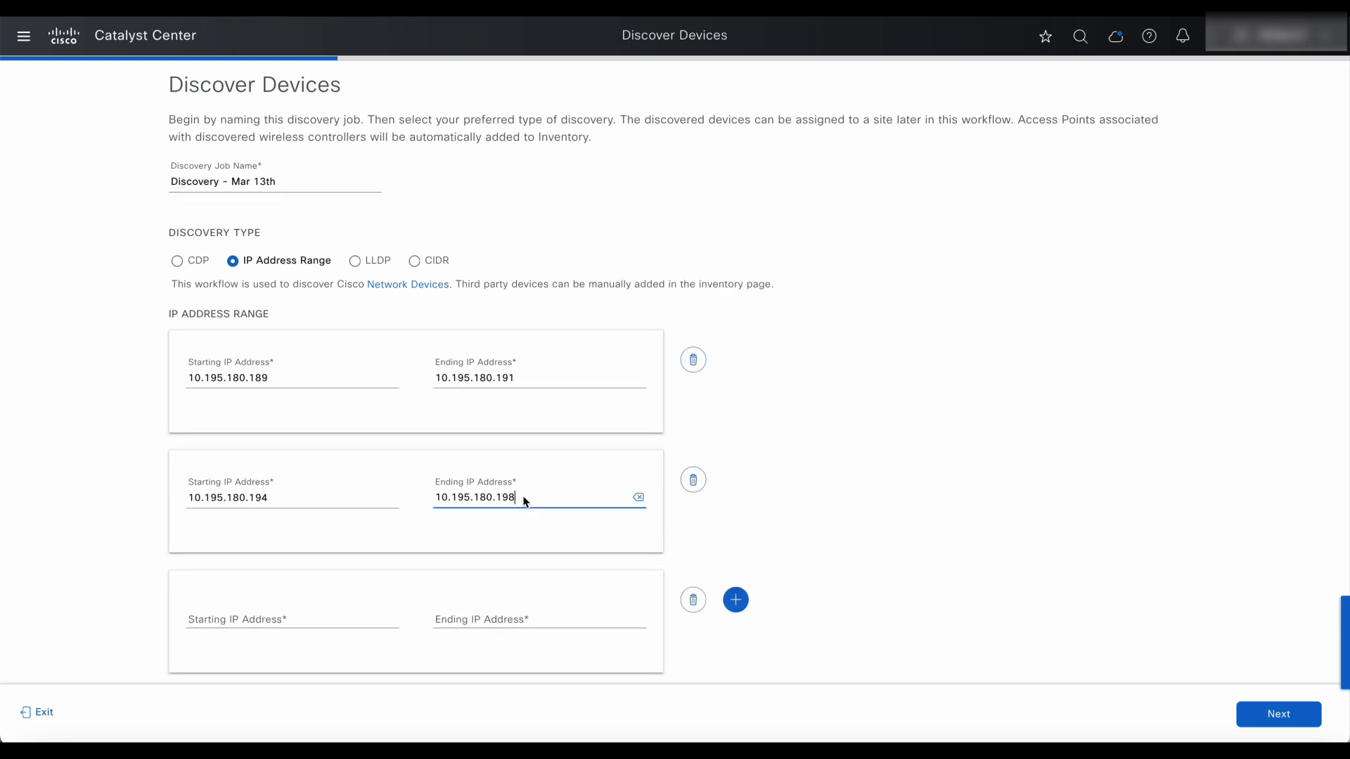
left_click(292, 626)
type("10.195.180.198")
key("Tab")
type("10.195.180.189")
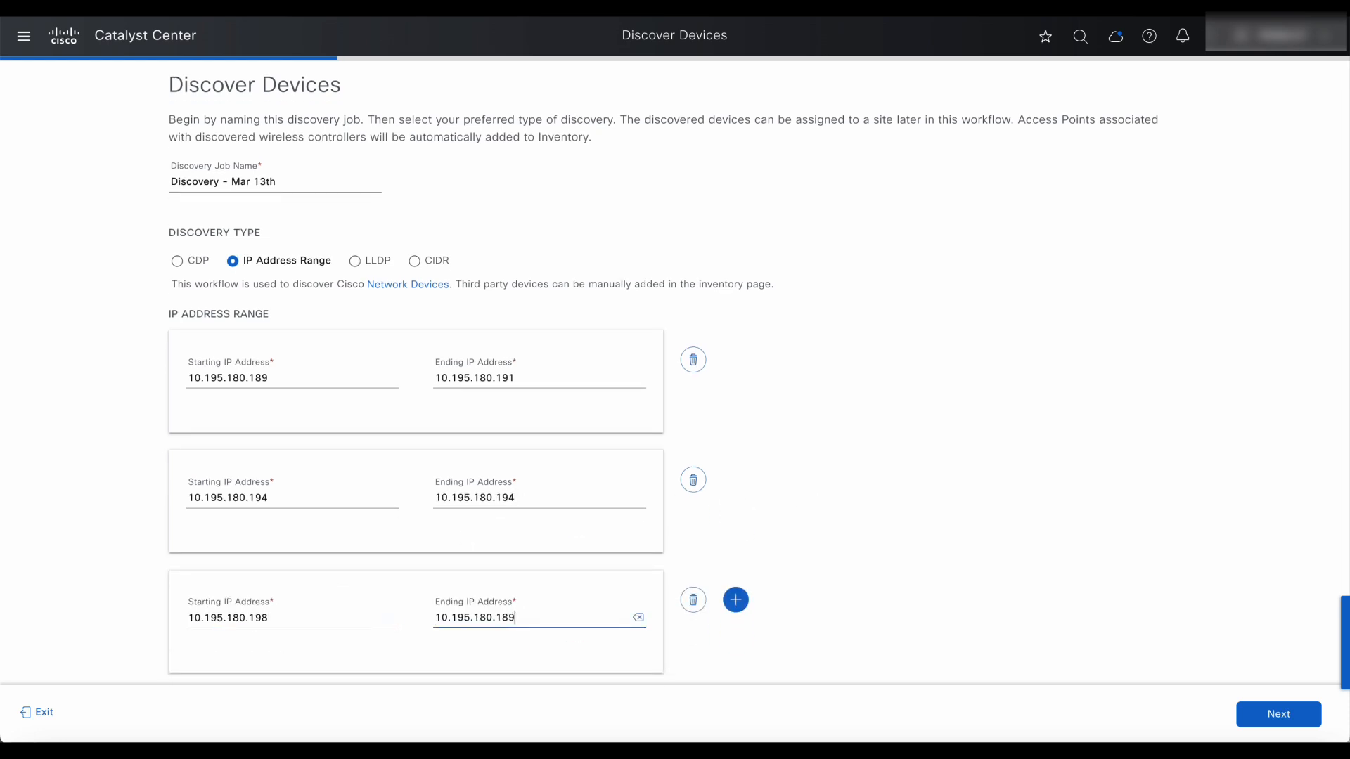
key("BackSpace")
key("BackSpace")
type("98")
Add a fourth range for the single address 10.195.180.202.
left_click(735, 600)
scroll(820, 537, "down", 2)
left_click(292, 557)
type("10.195.180.202")
key("Tab")
type("10.195.180.18")
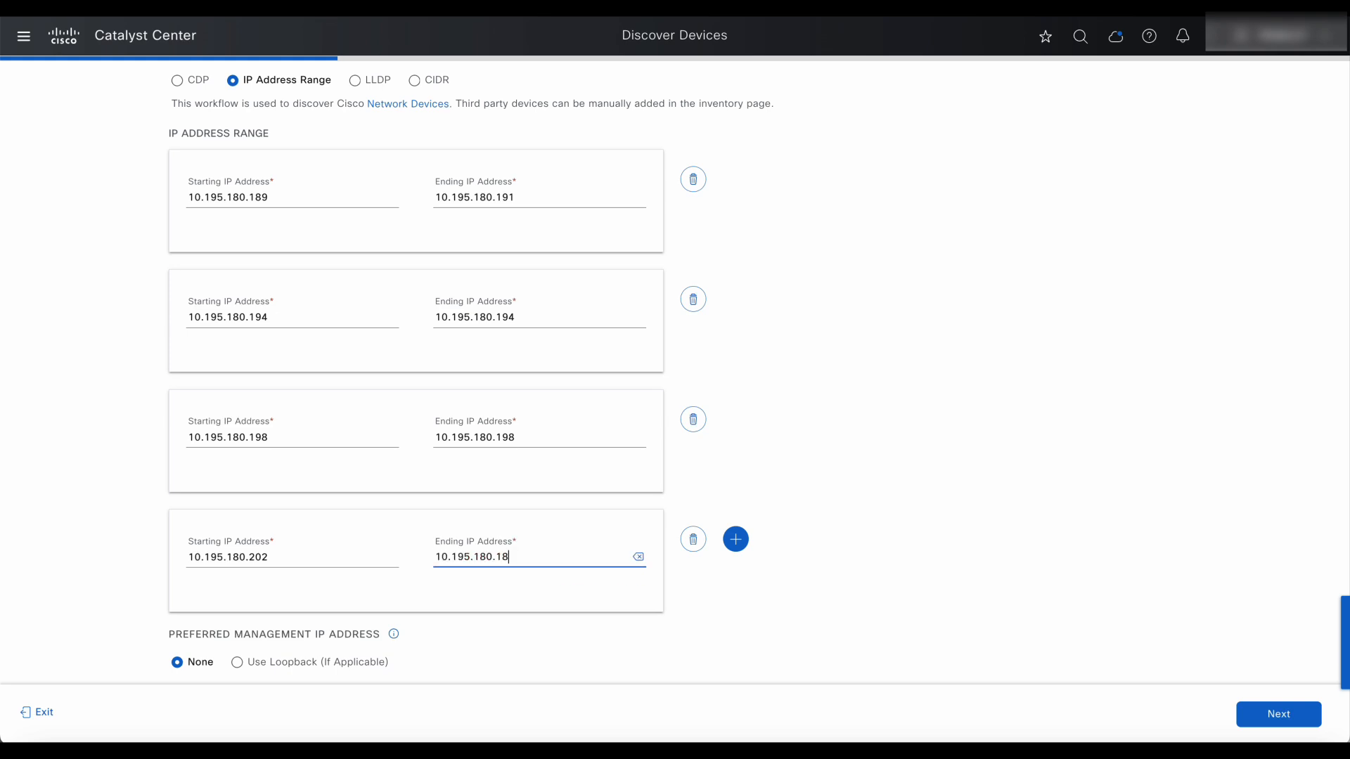
key("BackSpace")
key("BackSpace")
type("202")
Add a fifth range for 10.195.180.218 and advance to Provide Credentials.
left_click(735, 539)
scroll(754, 532, "down", 2)
left_click(295, 559)
type("10.195.180.218")
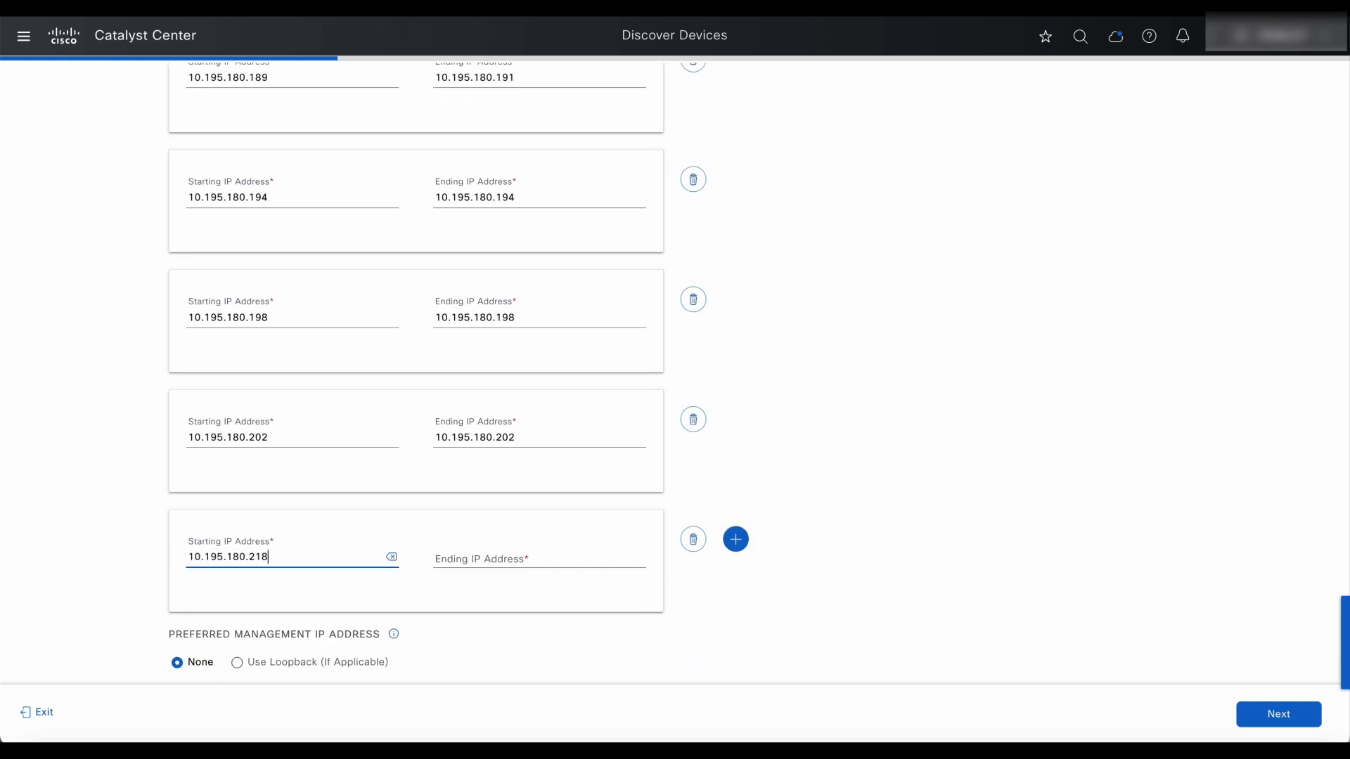
key("Tab")
type("10.195.180.218")
scroll(572, 406, "up", 1)
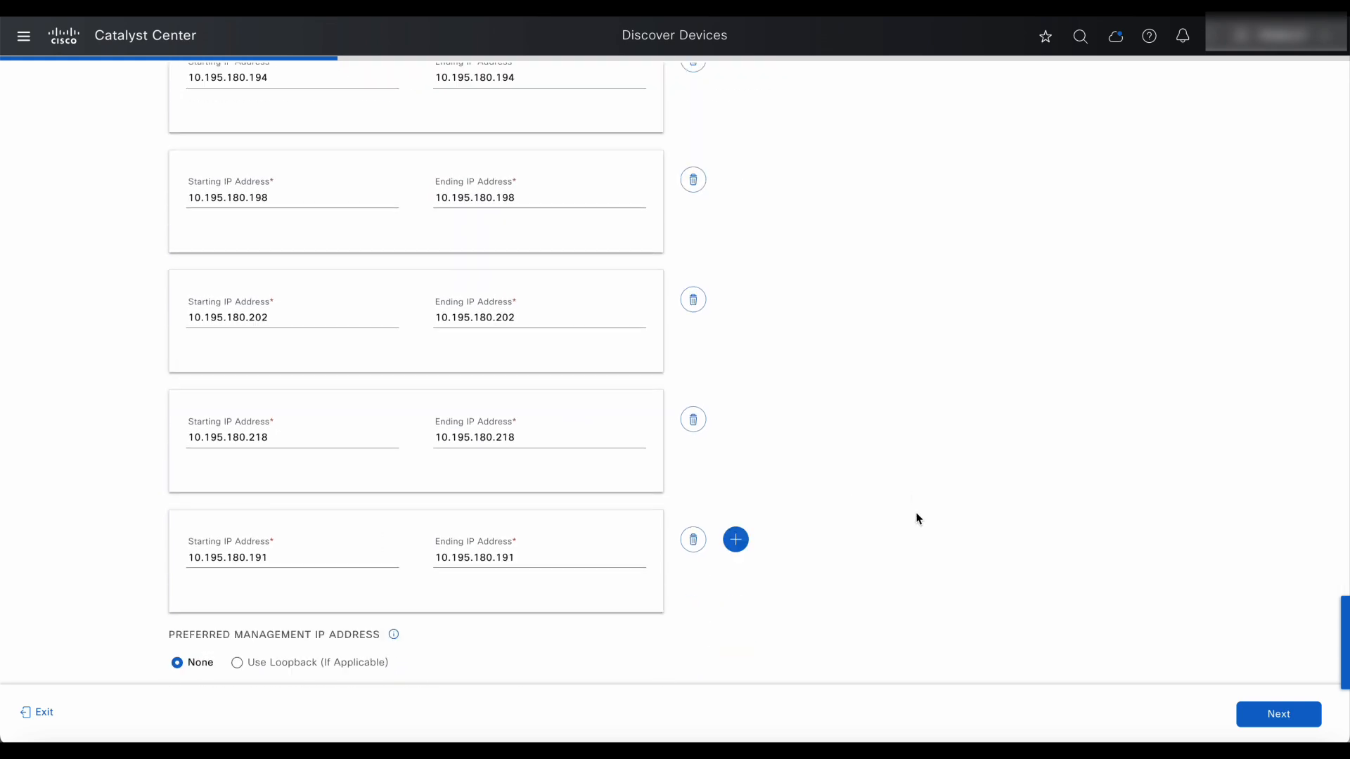
left_click(1280, 714)
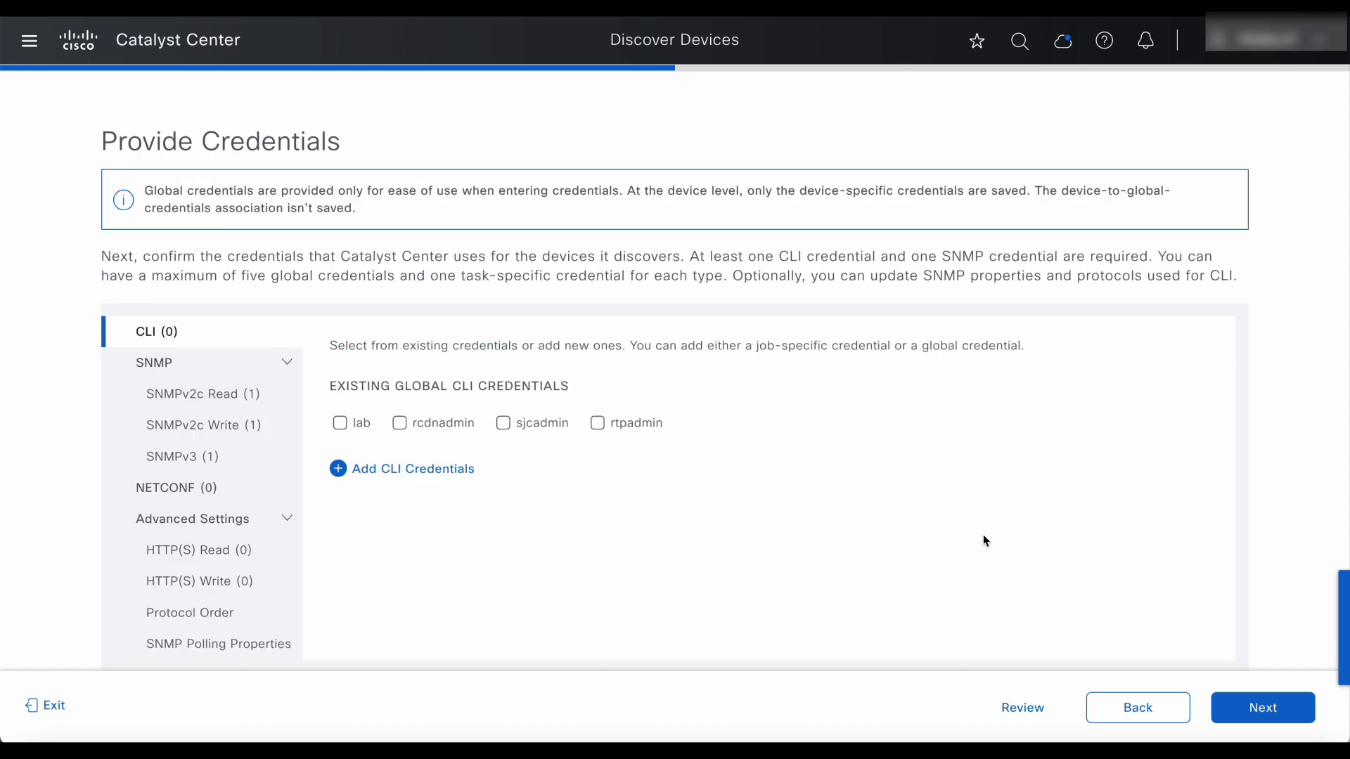
Add a global CLI credential named c9k-switch and fill in its username and passwords.
left_click(378, 467)
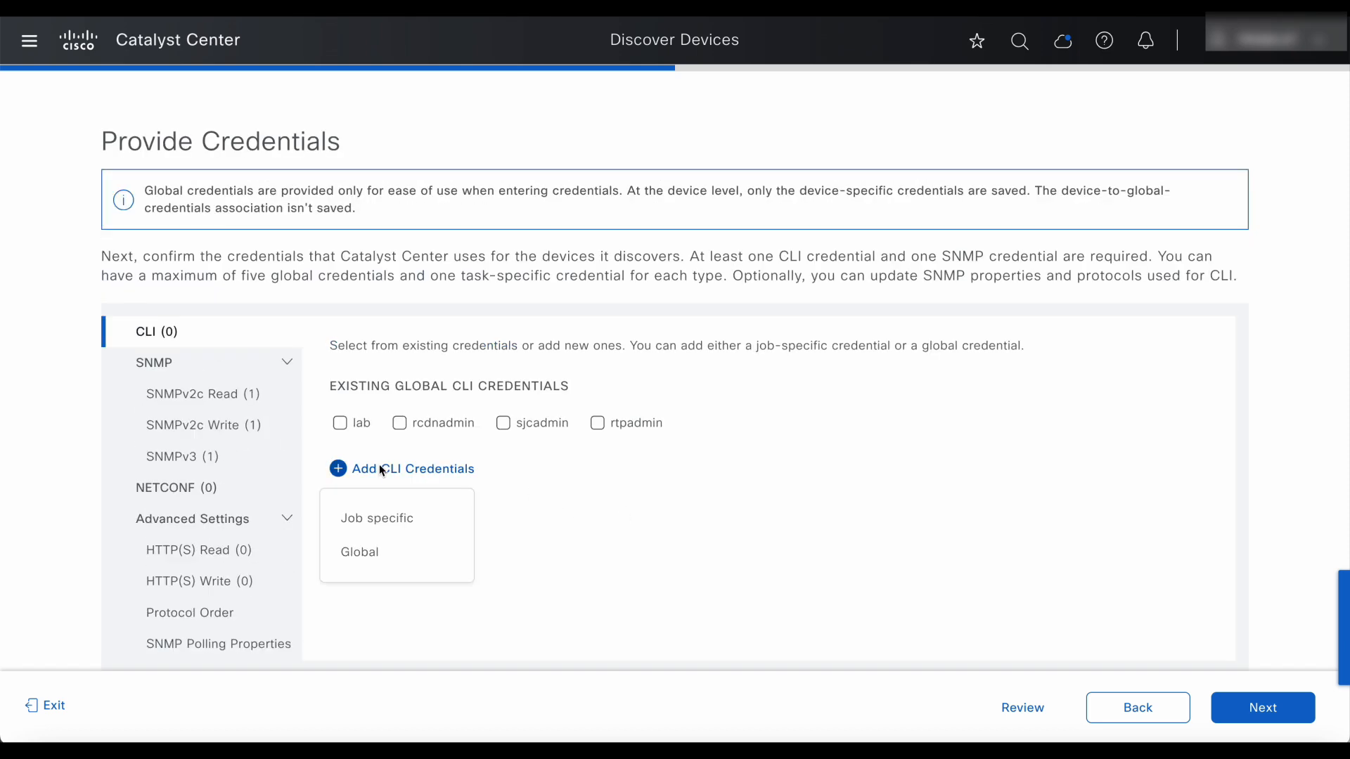
left_click(380, 555)
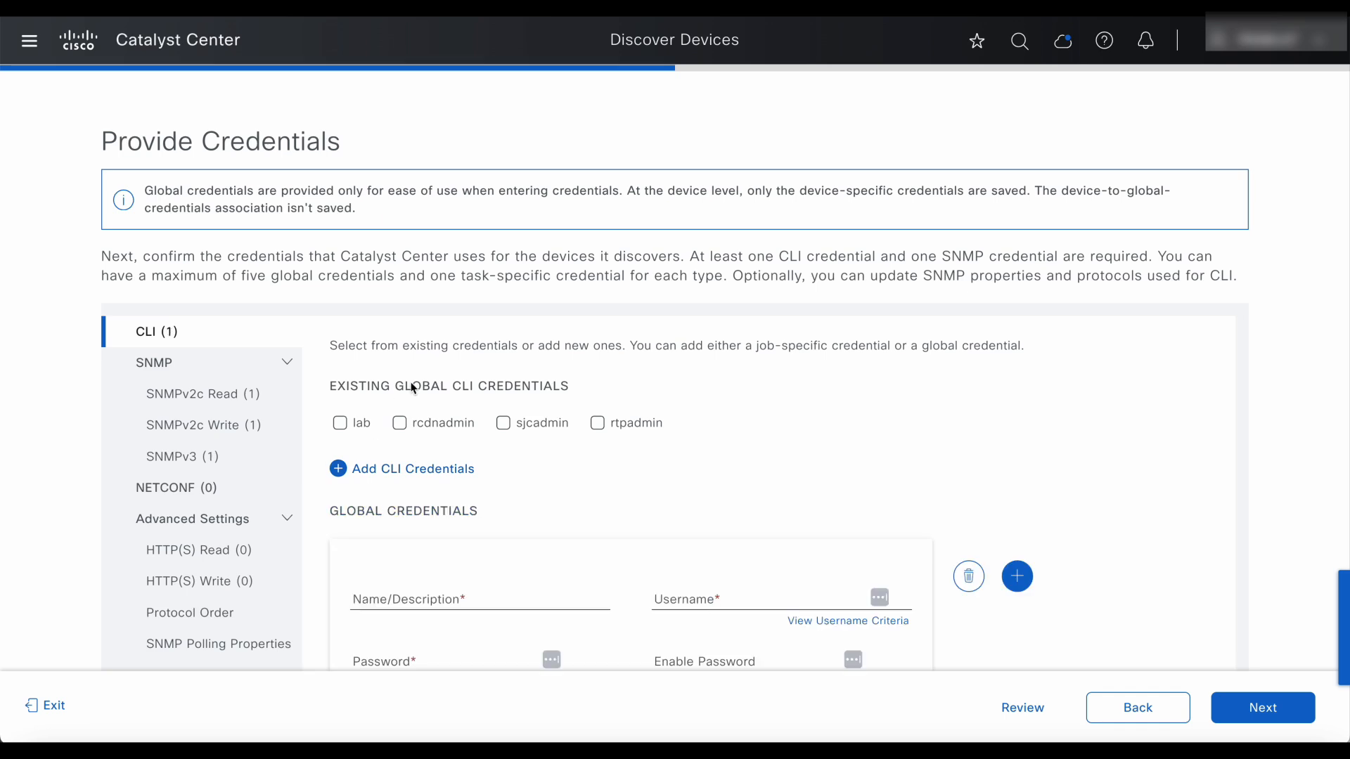
left_click(442, 546)
type("c")
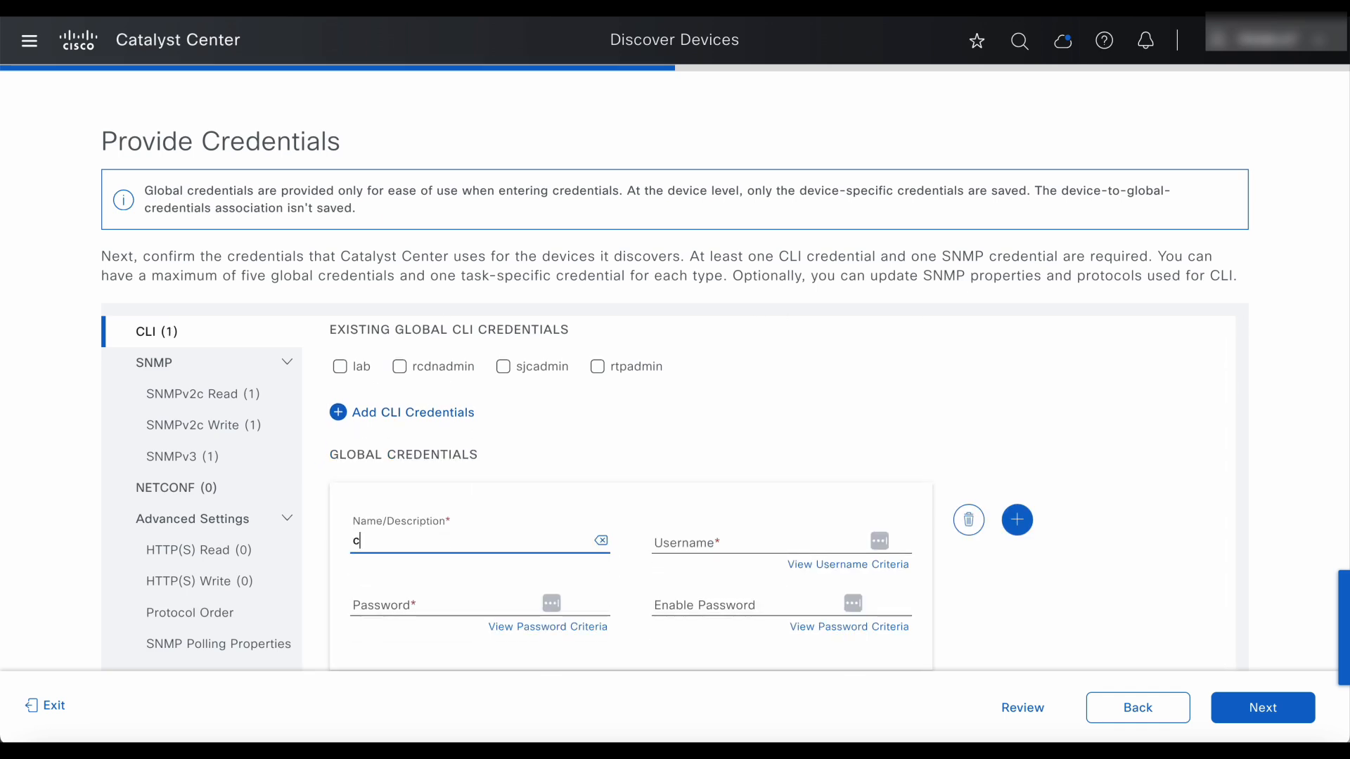
type("9k-switch")
key("Tab")
key("Tab")
type("lab")
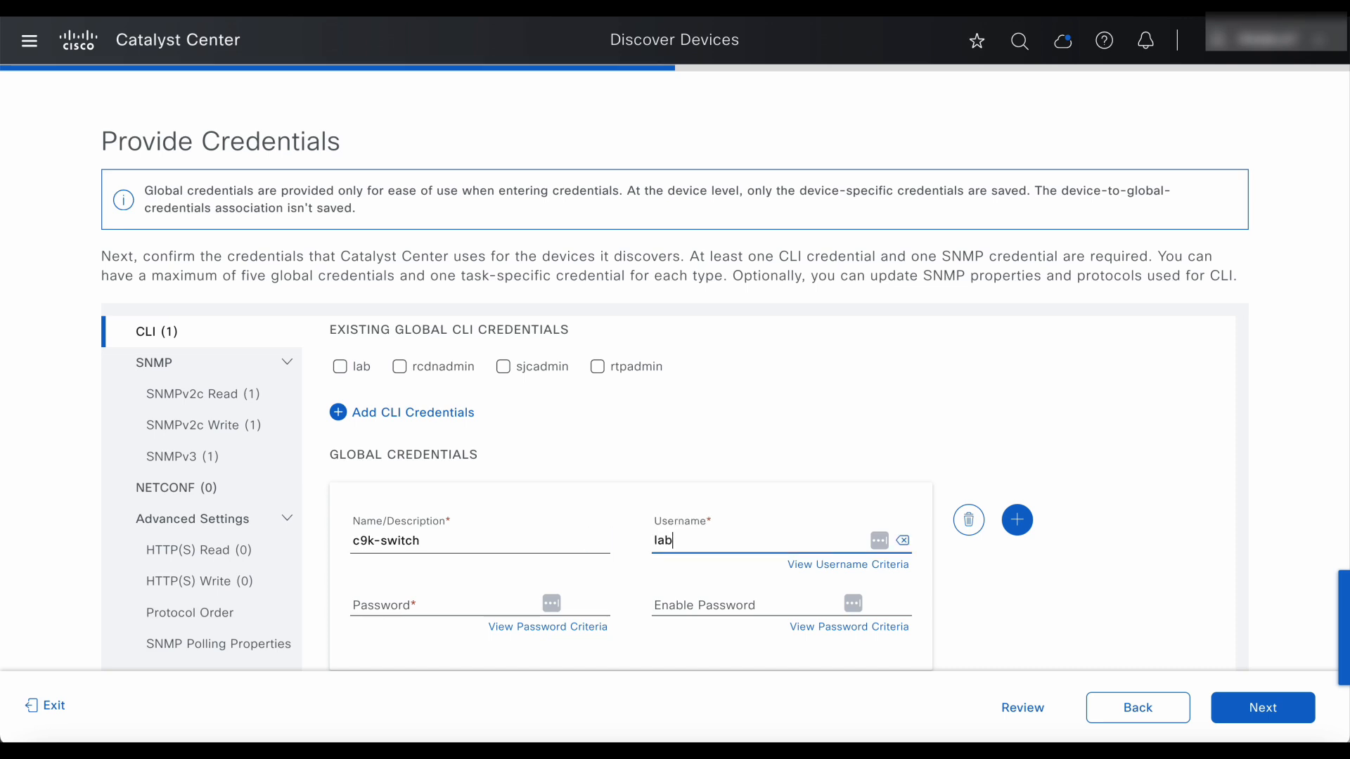
key("Tab")
key("Tab")
type("l")
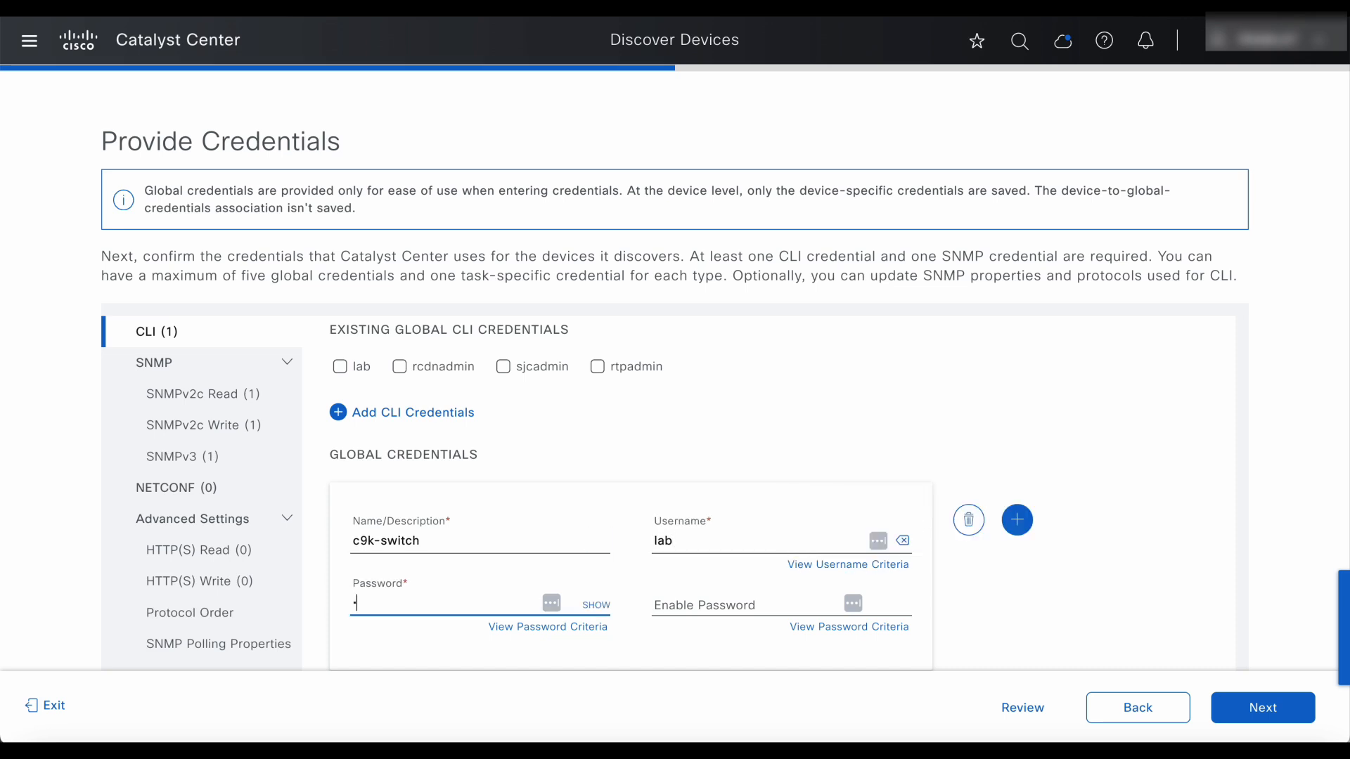
type("ab")
key("Tab")
key("Tab")
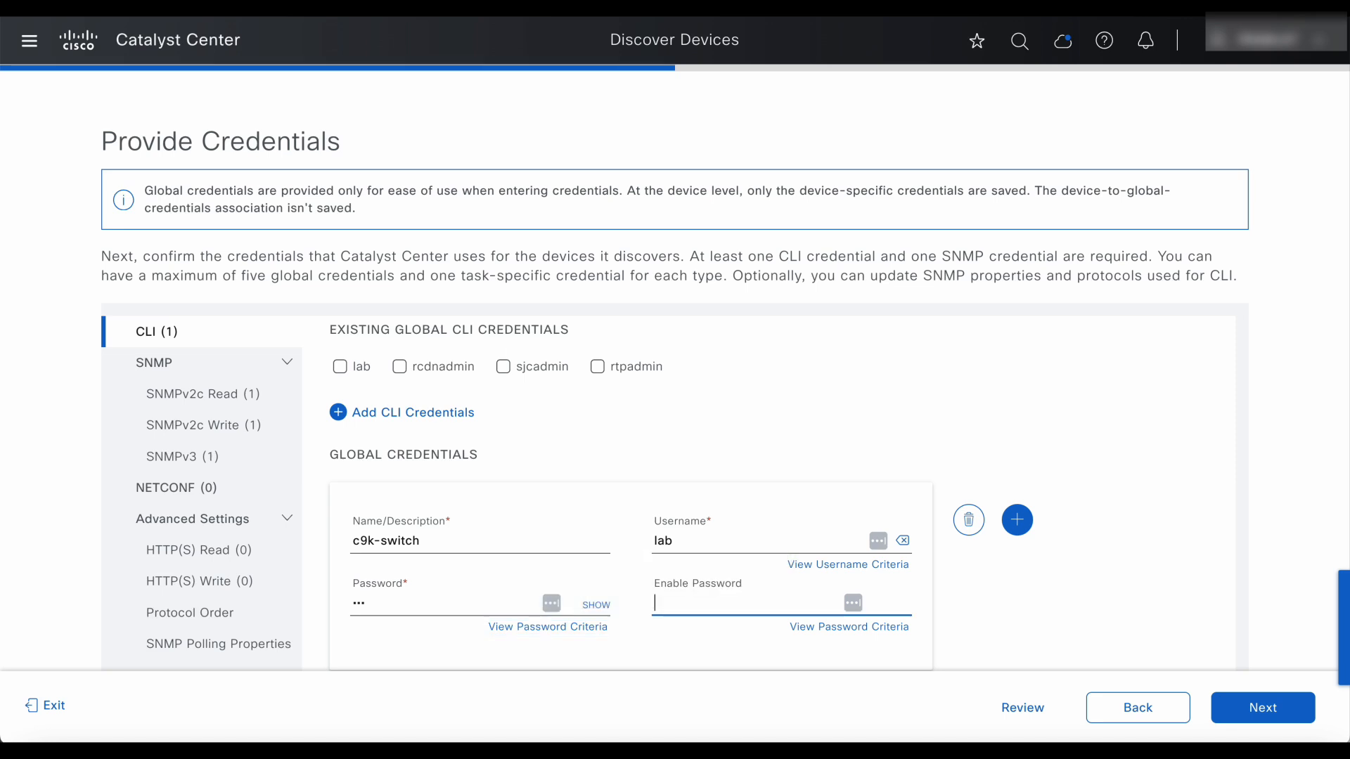
type("lab")
scroll(1106, 585, "down", 1)
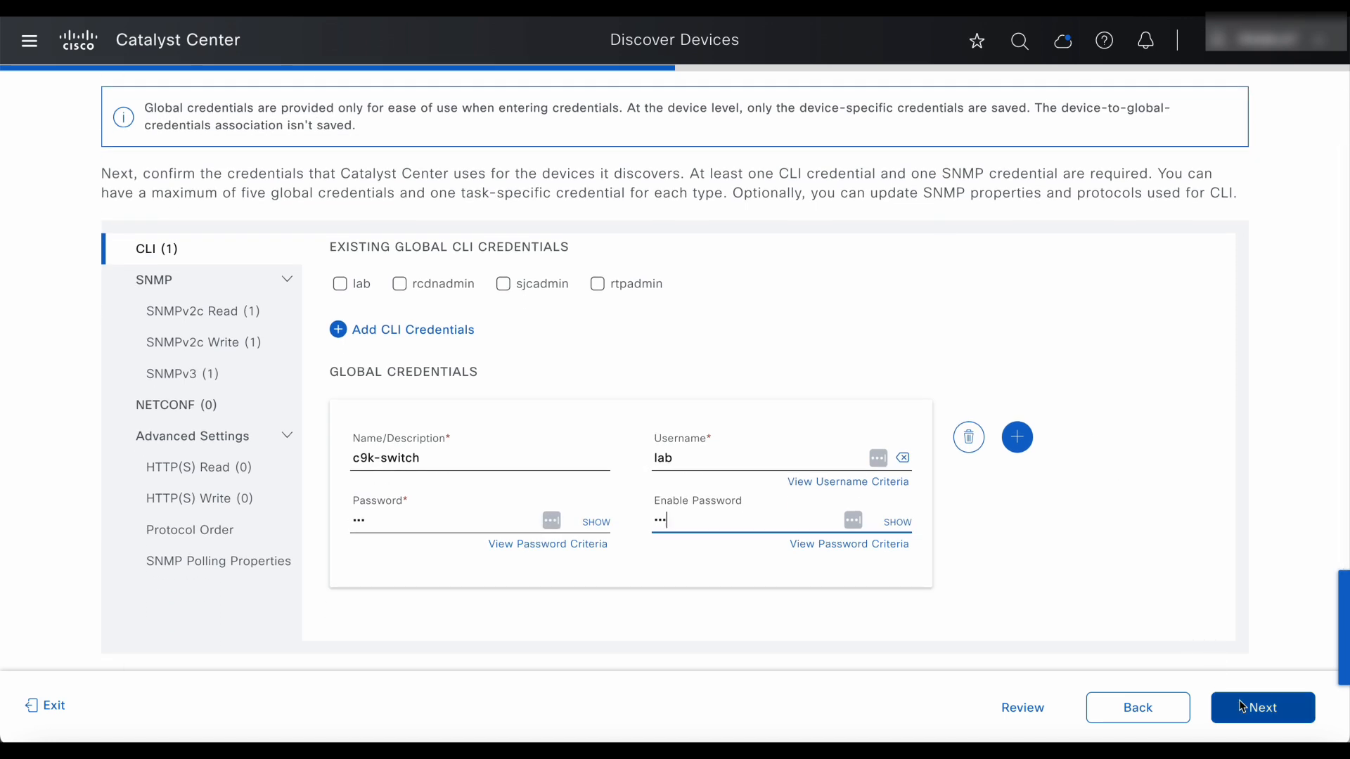
Replace the existing SNMPv2c read credential with a new global snmp-read credential and community string.
left_click(230, 313)
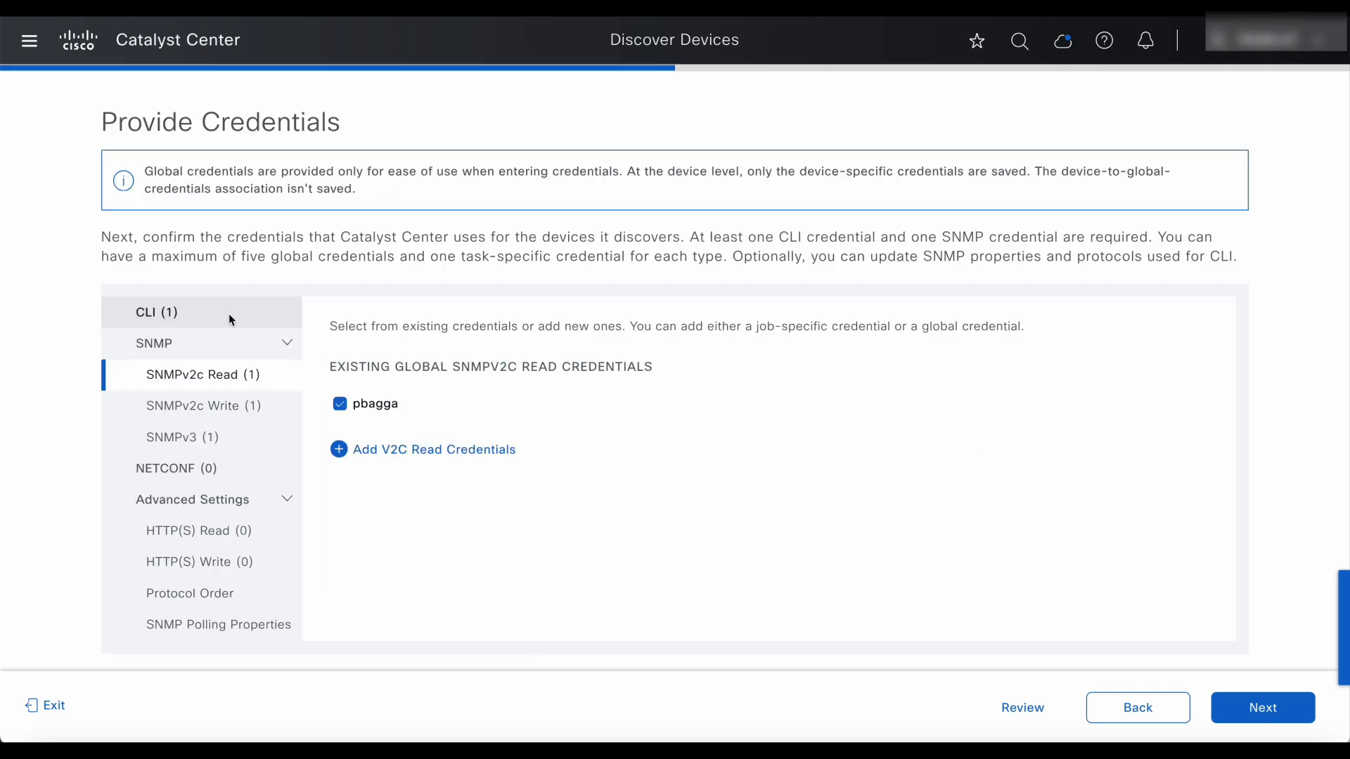
left_click(341, 404)
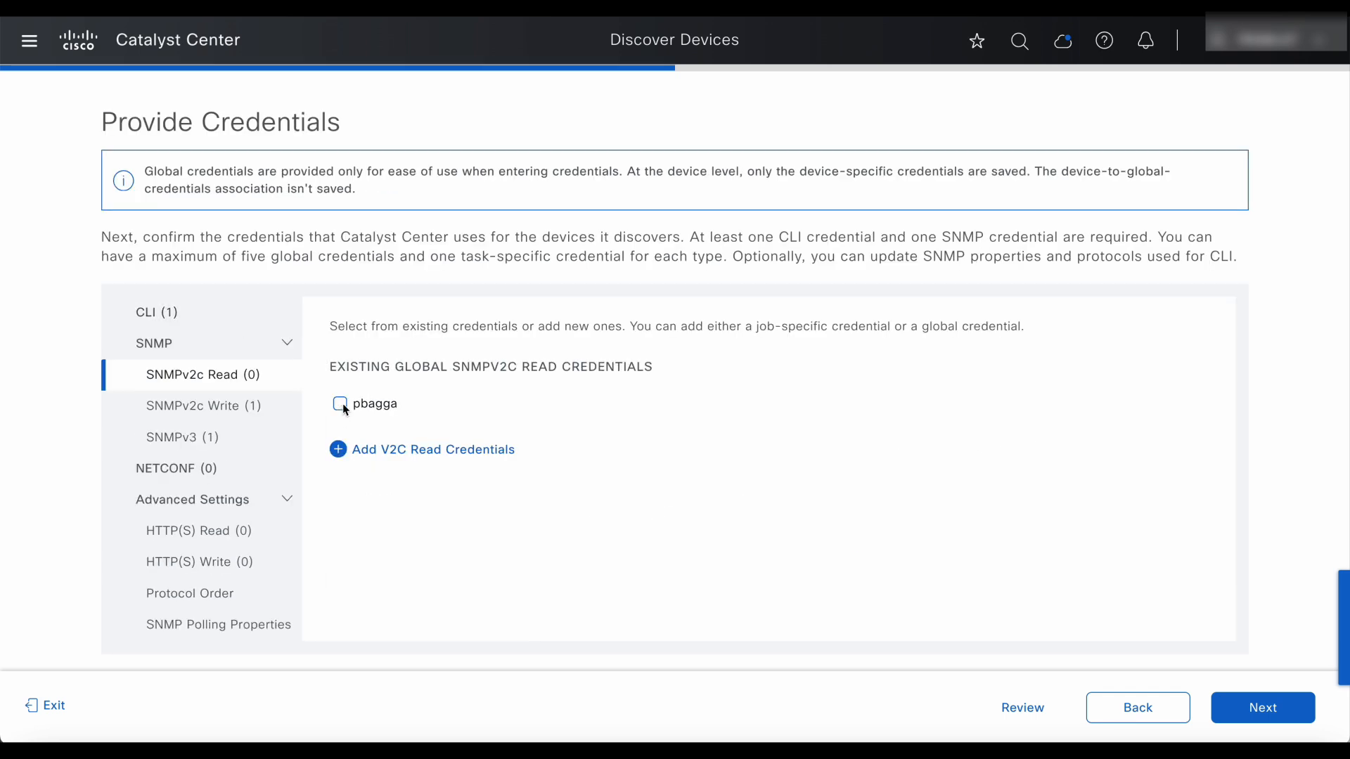
mouse_move(339, 451)
left_click(357, 532)
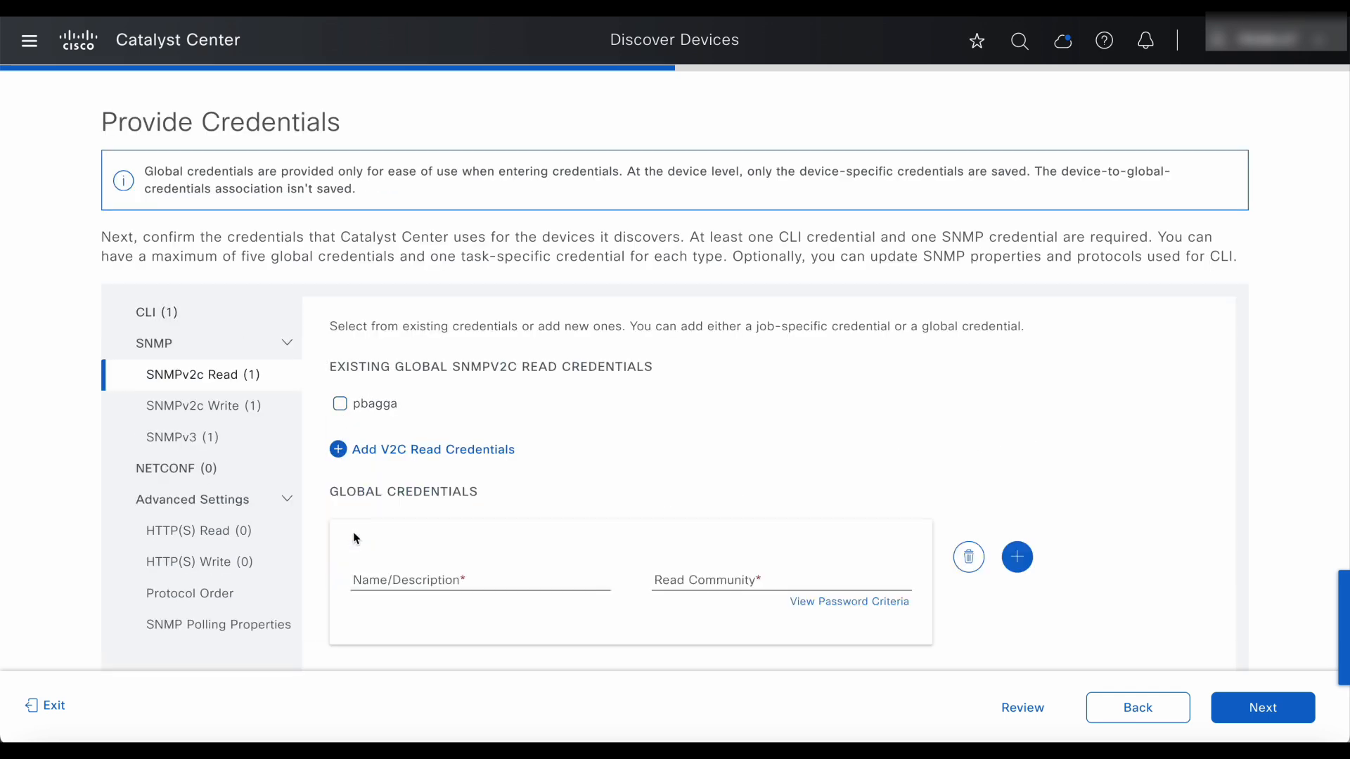
scroll(434, 571, "down", 1)
left_click(436, 567)
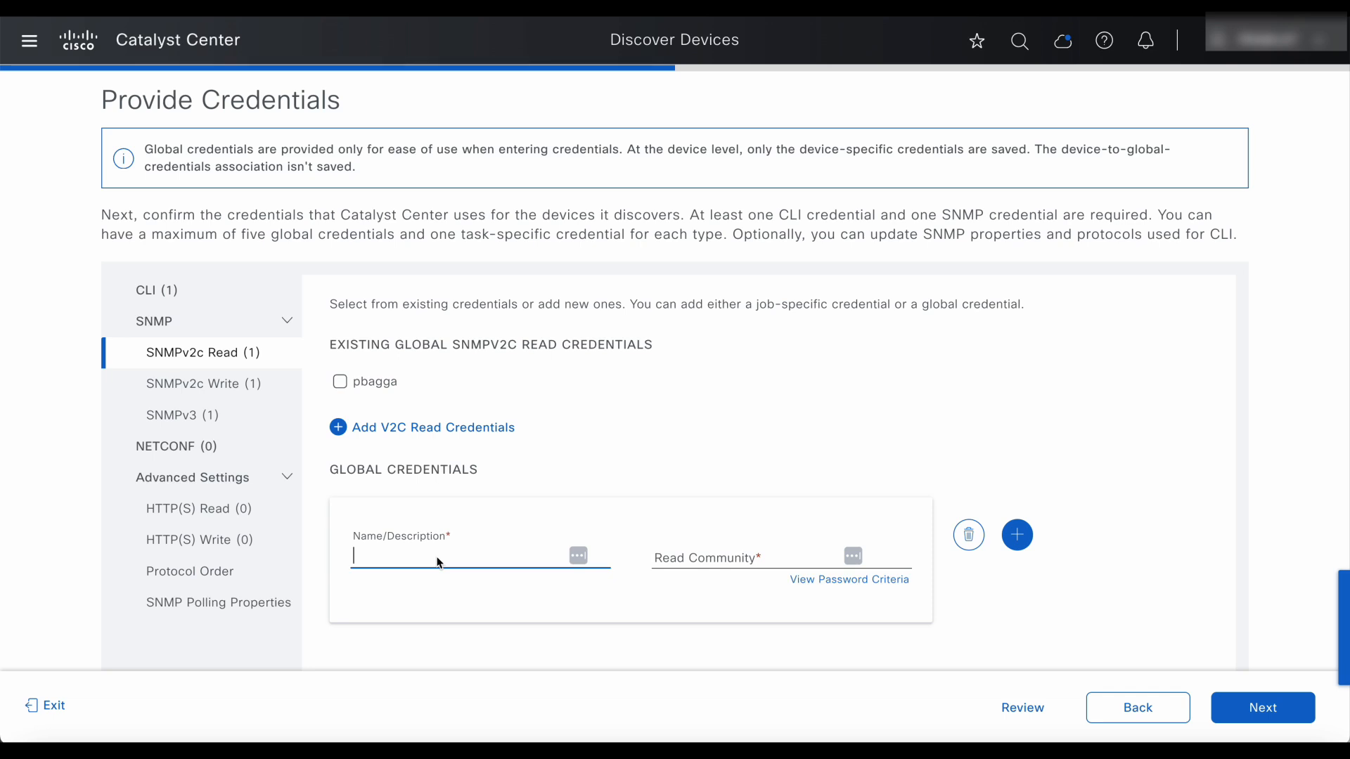
type("snmp-read")
key("Tab")
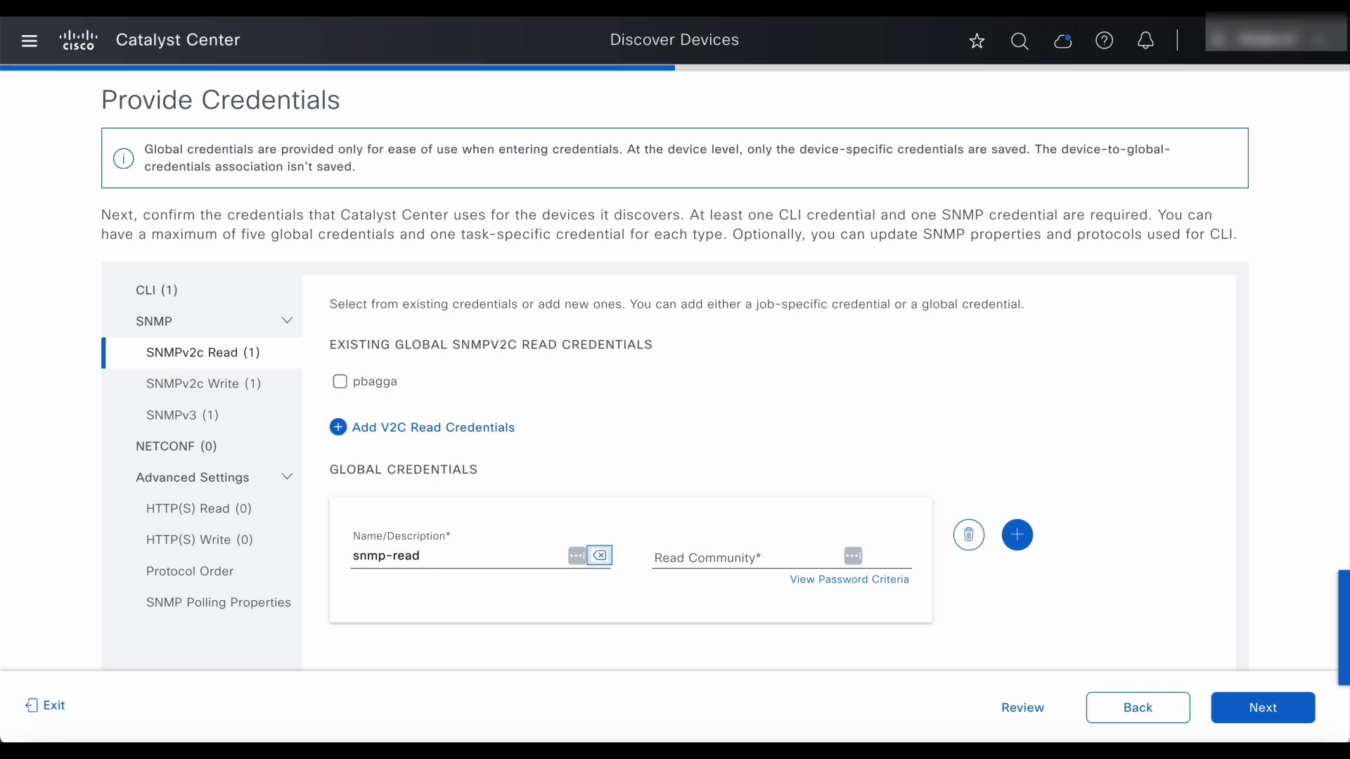
key("Tab")
type("••")
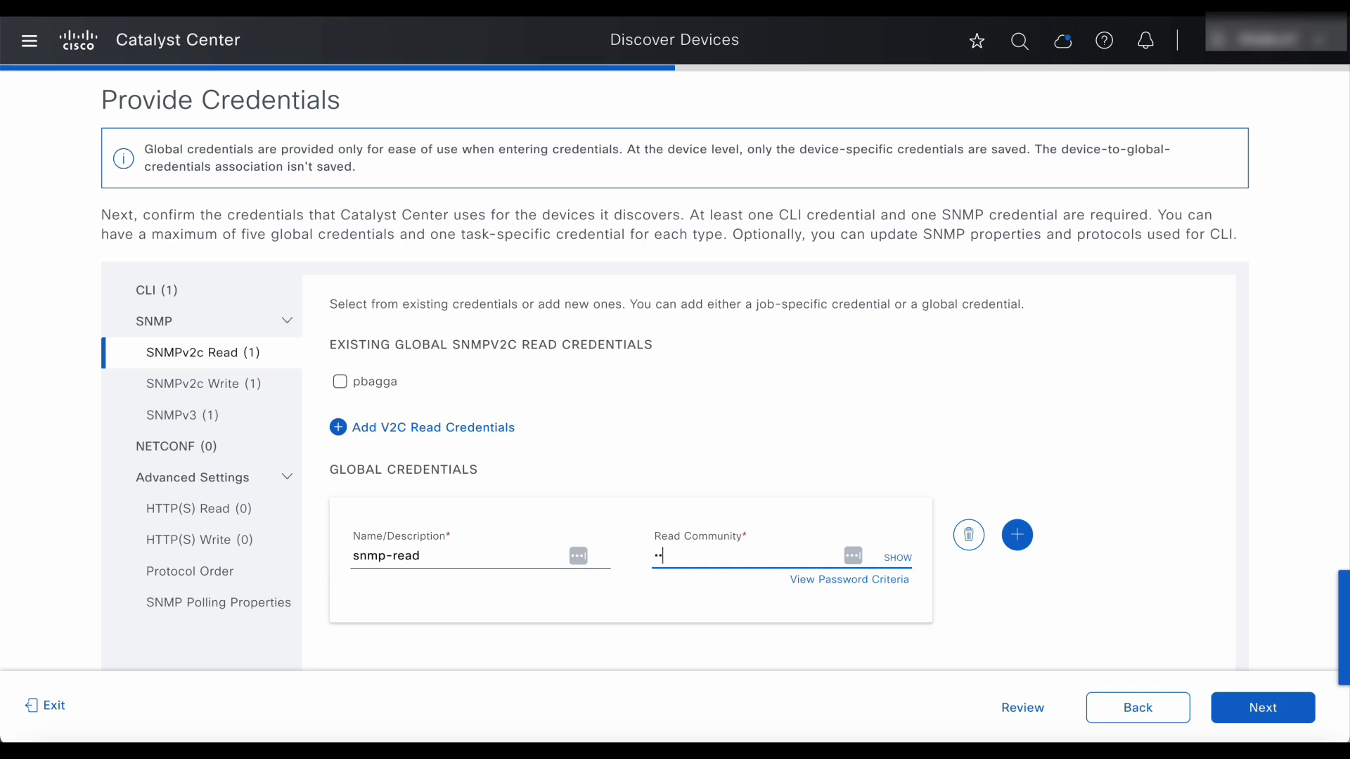
key("BackSpace")
key("BackSpace")
type("••••••")
scroll(1115, 603, "down", 1)
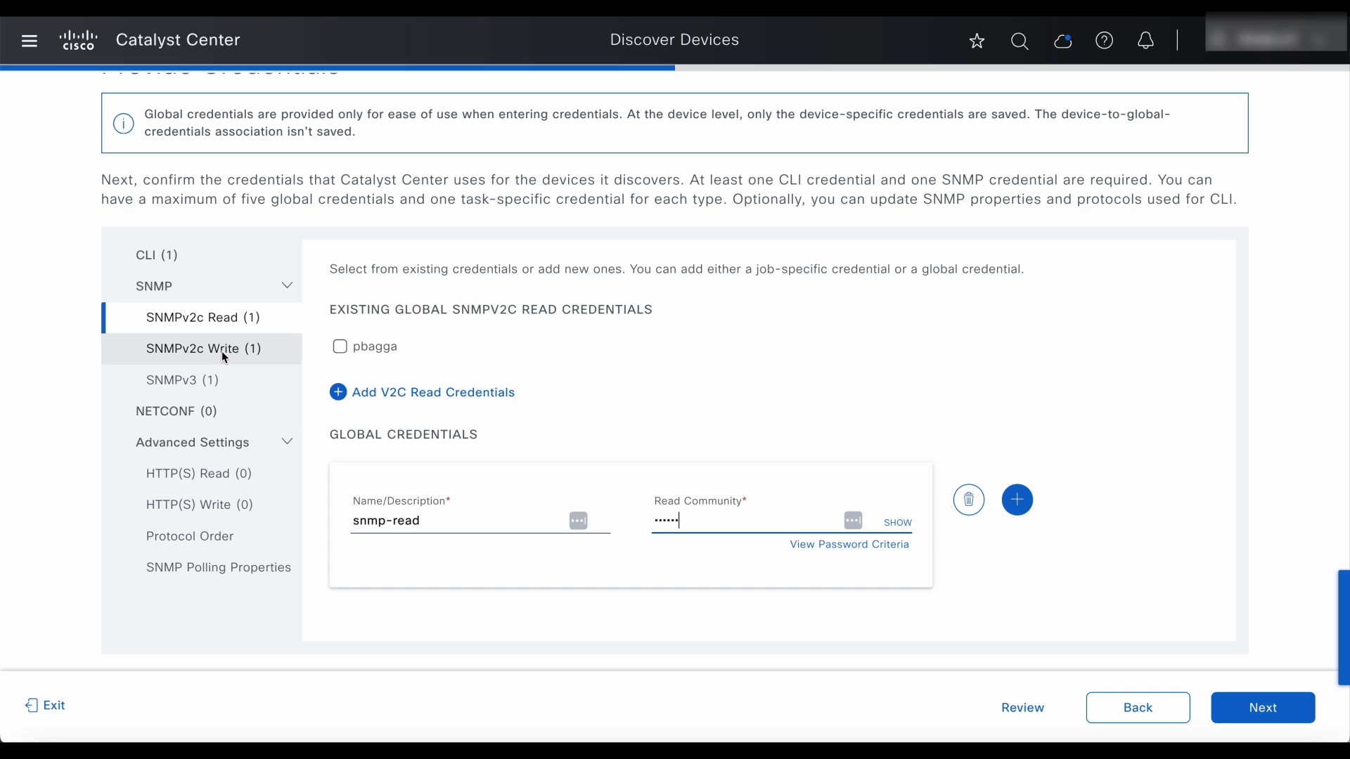
Replace the SNMPv2c write credential with a new global snmp-write credential and community string.
left_click(222, 353)
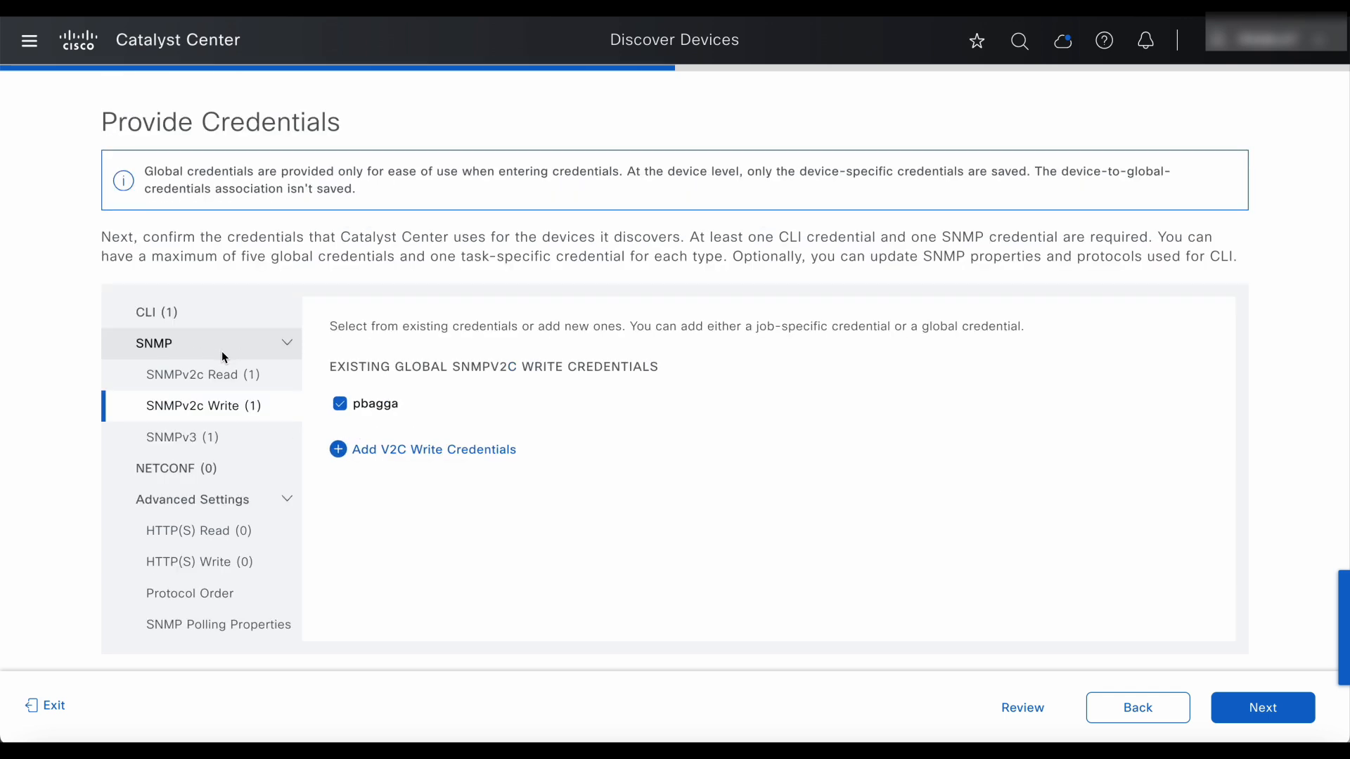
left_click(340, 405)
mouse_move(343, 458)
left_click(357, 536)
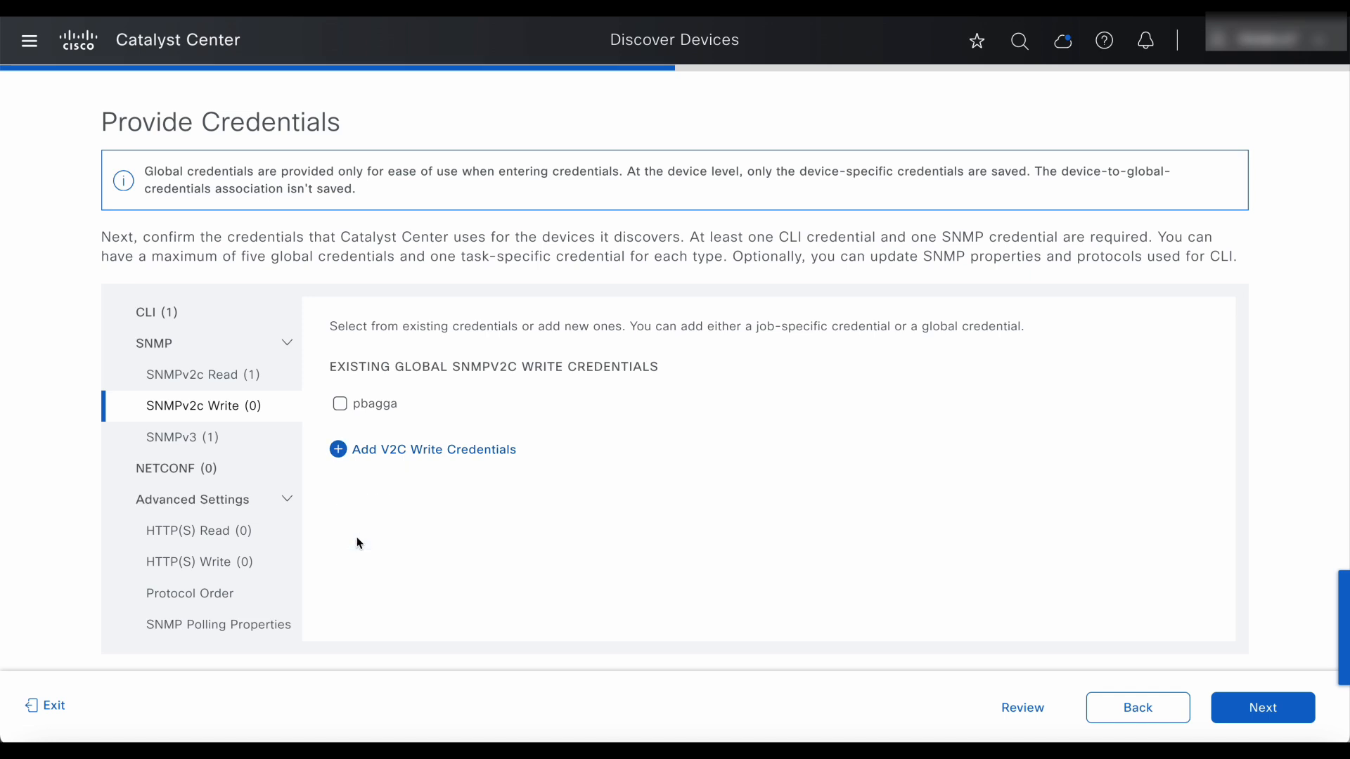
left_click(462, 595)
type("snmp-write")
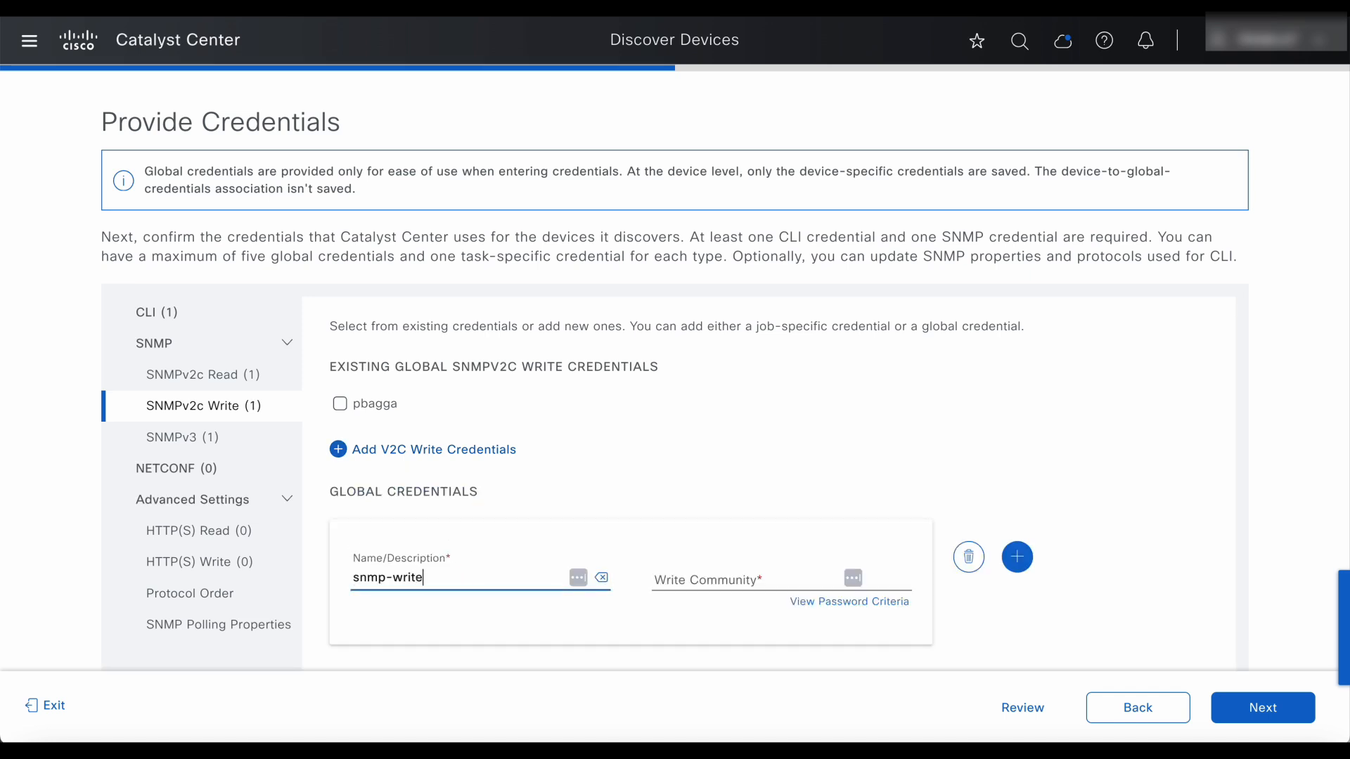
left_click(747, 568)
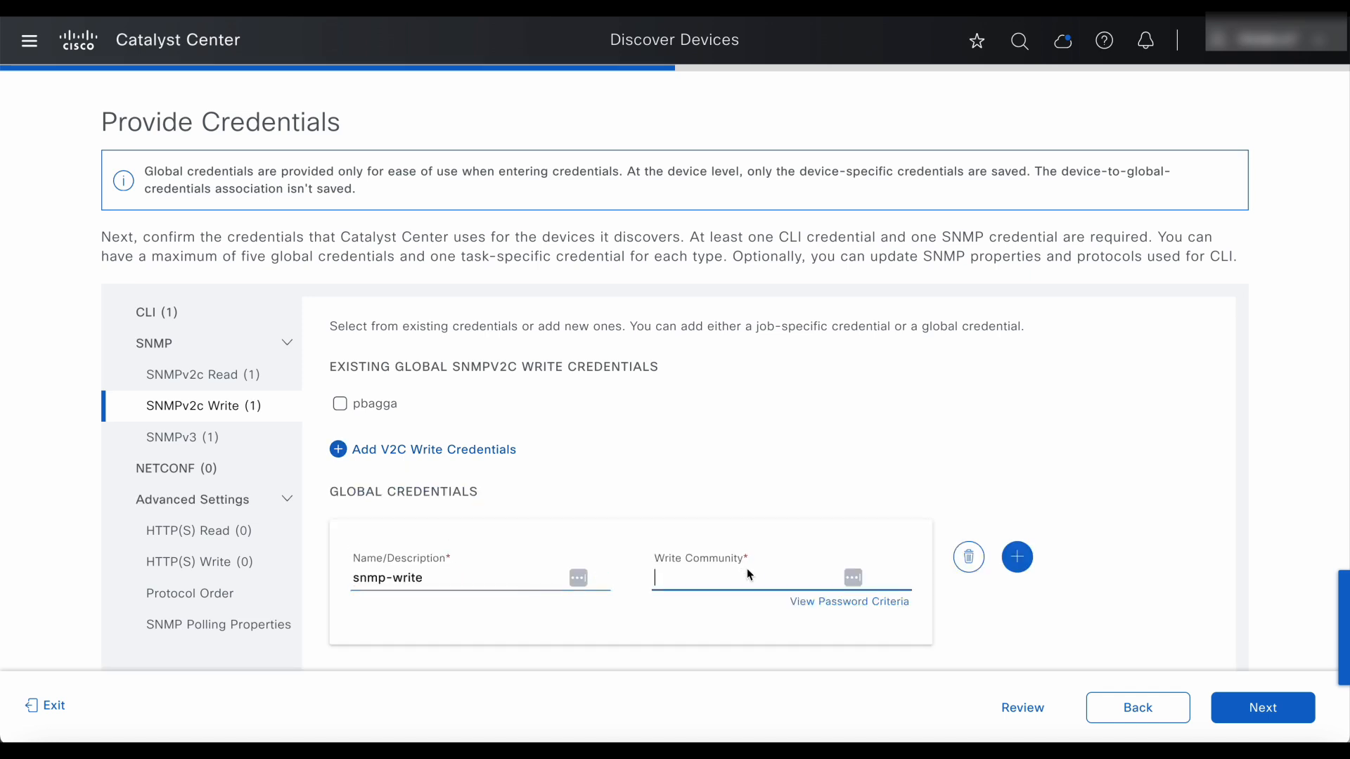
type("privat")
Review the NETCONF port and discovery protocol order, then continue to Schedule Job.
left_click(177, 480)
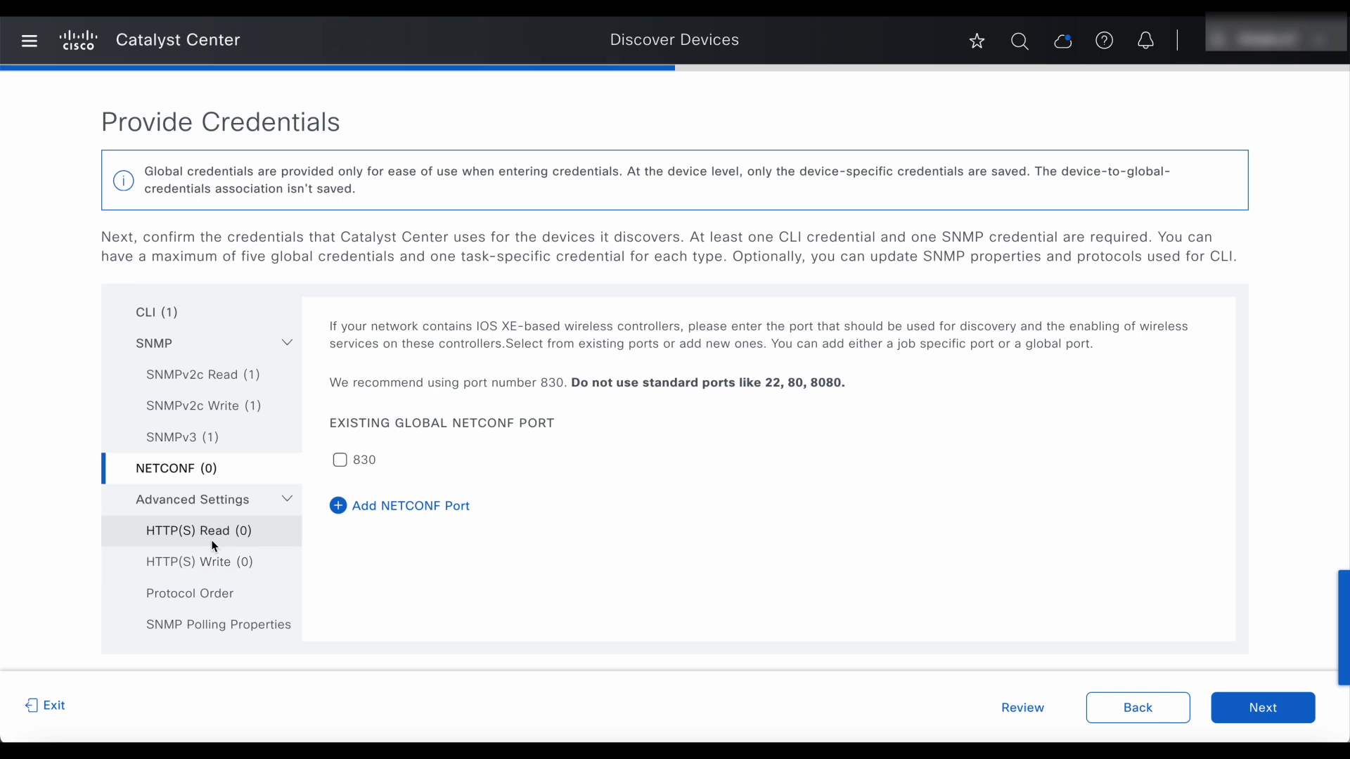
left_click(209, 596)
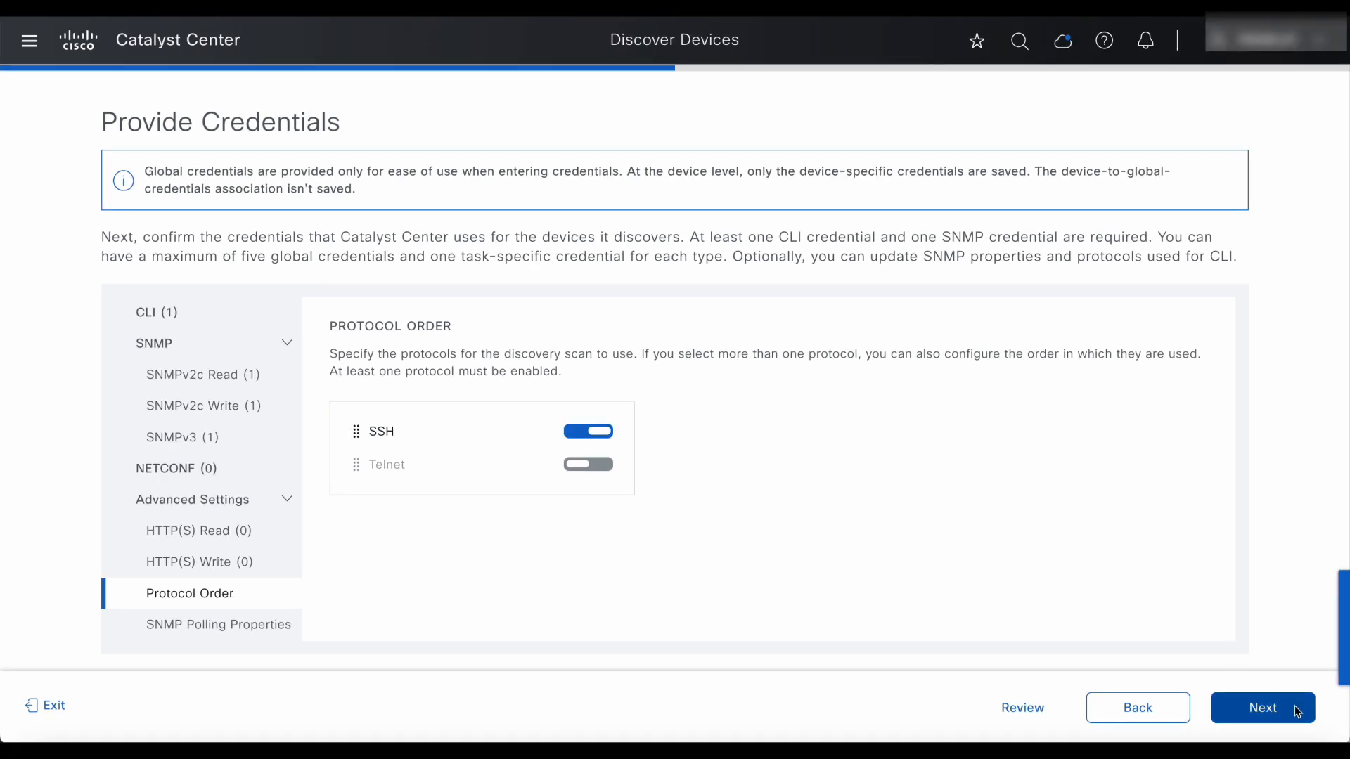
left_click(1294, 706)
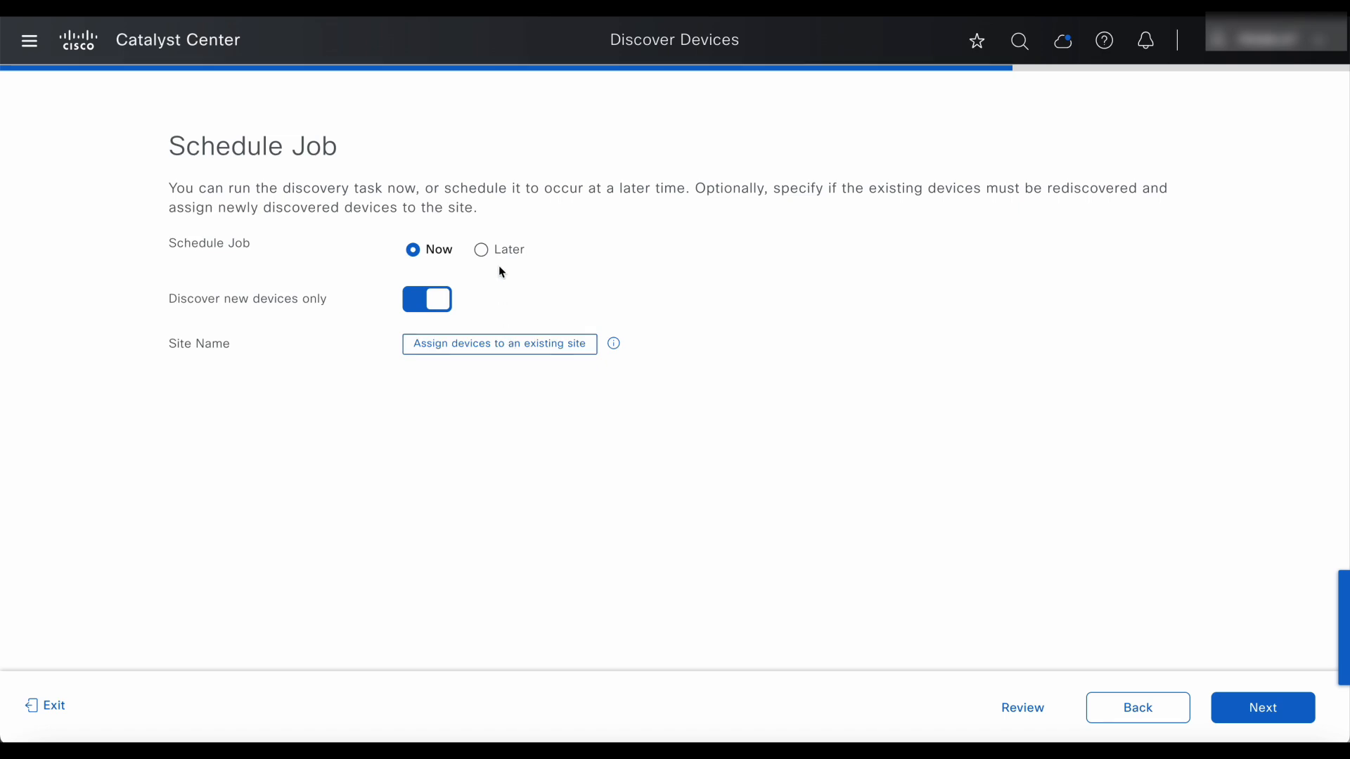
Run the discovery now, assigning devices to Global/San Jose2/SJC-23 without preview, and reach Summary.
left_click(482, 252)
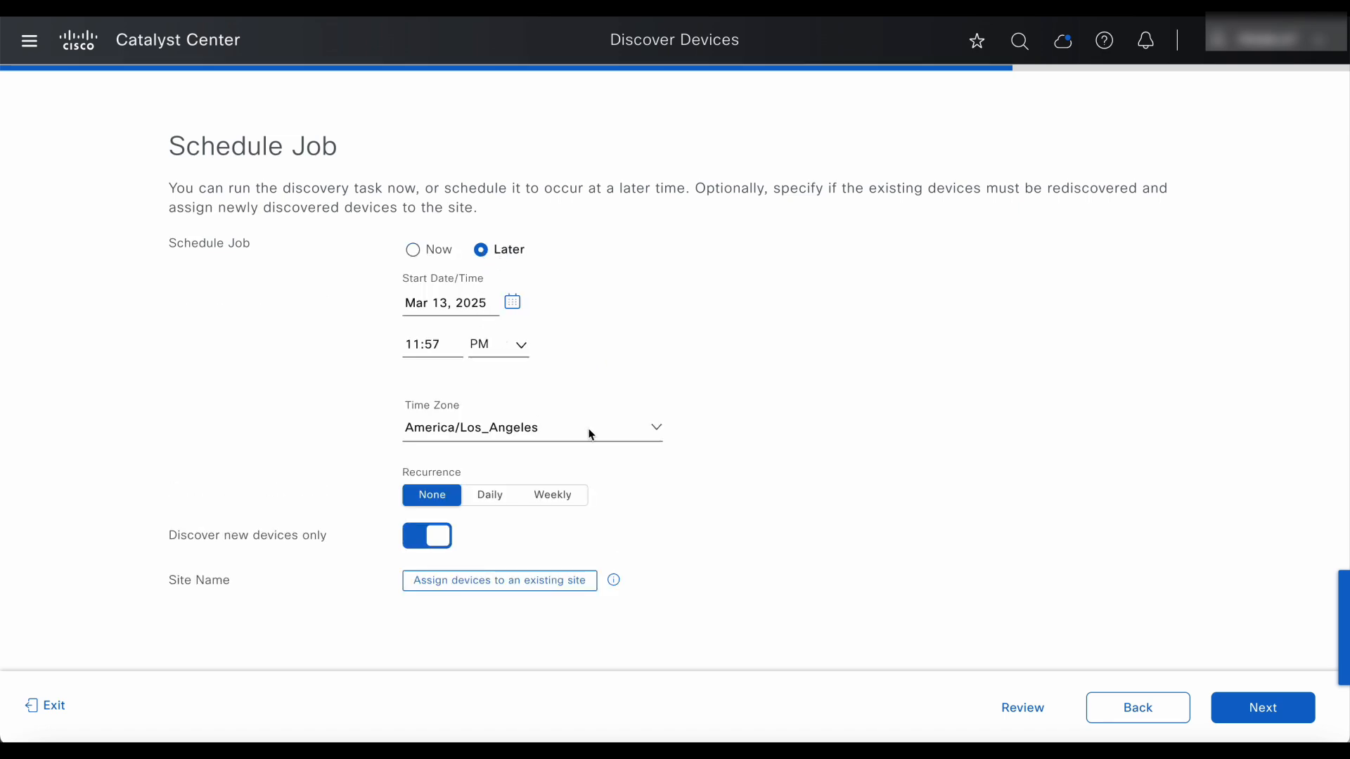
left_click(410, 249)
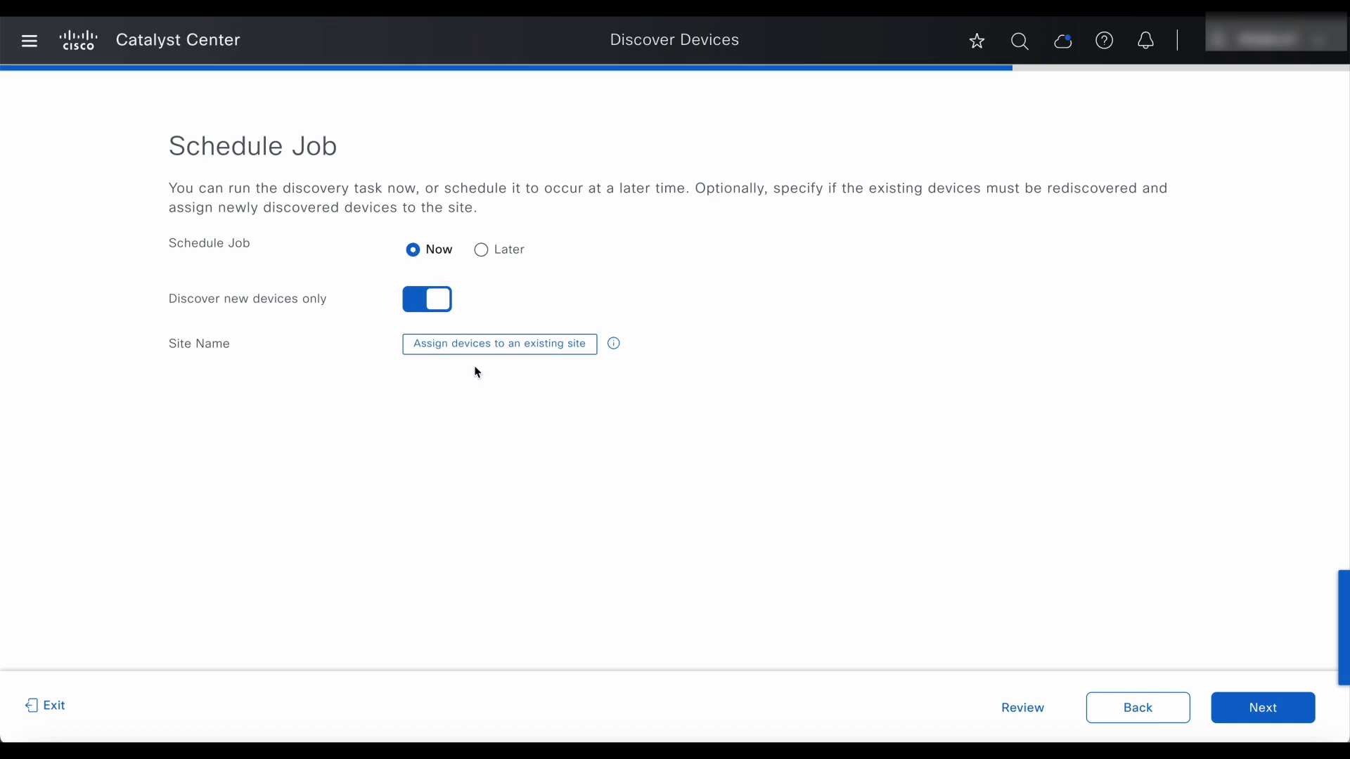
left_click(522, 351)
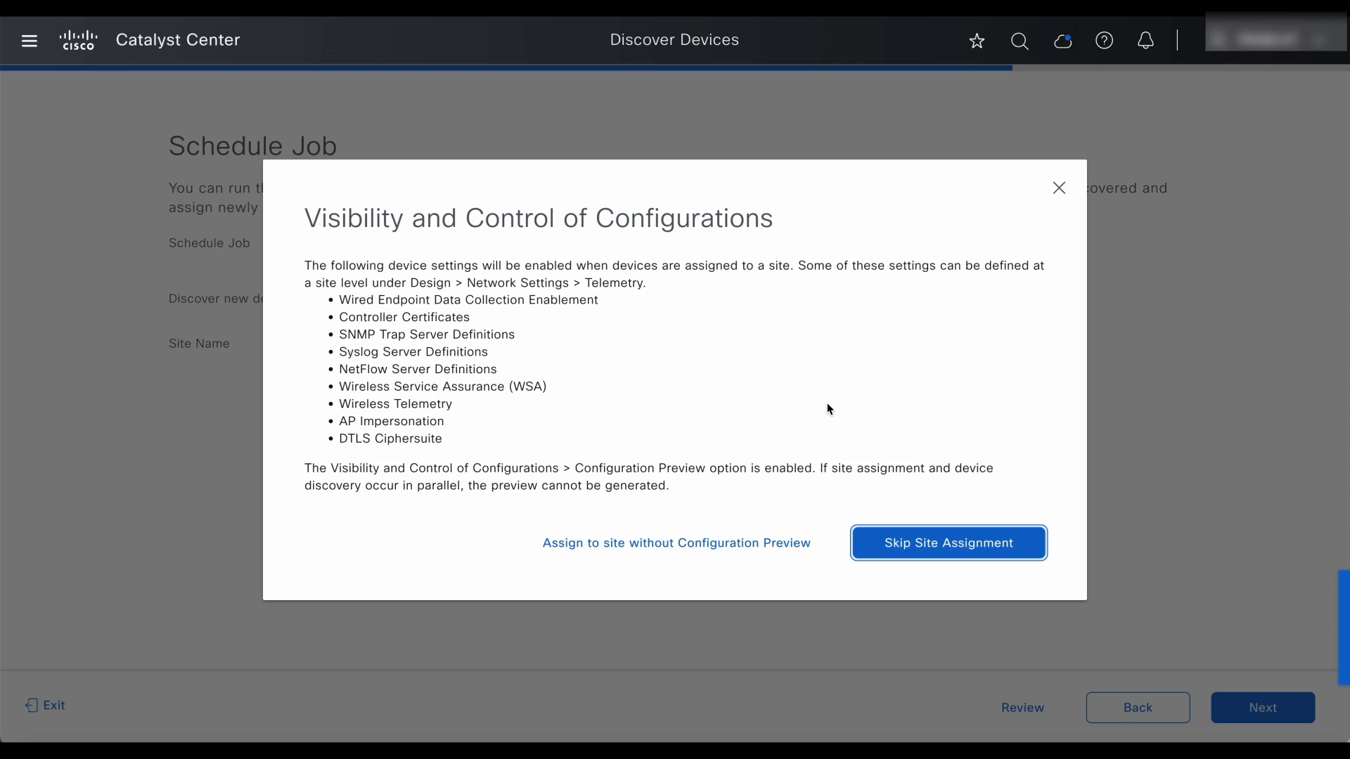
left_click(768, 544)
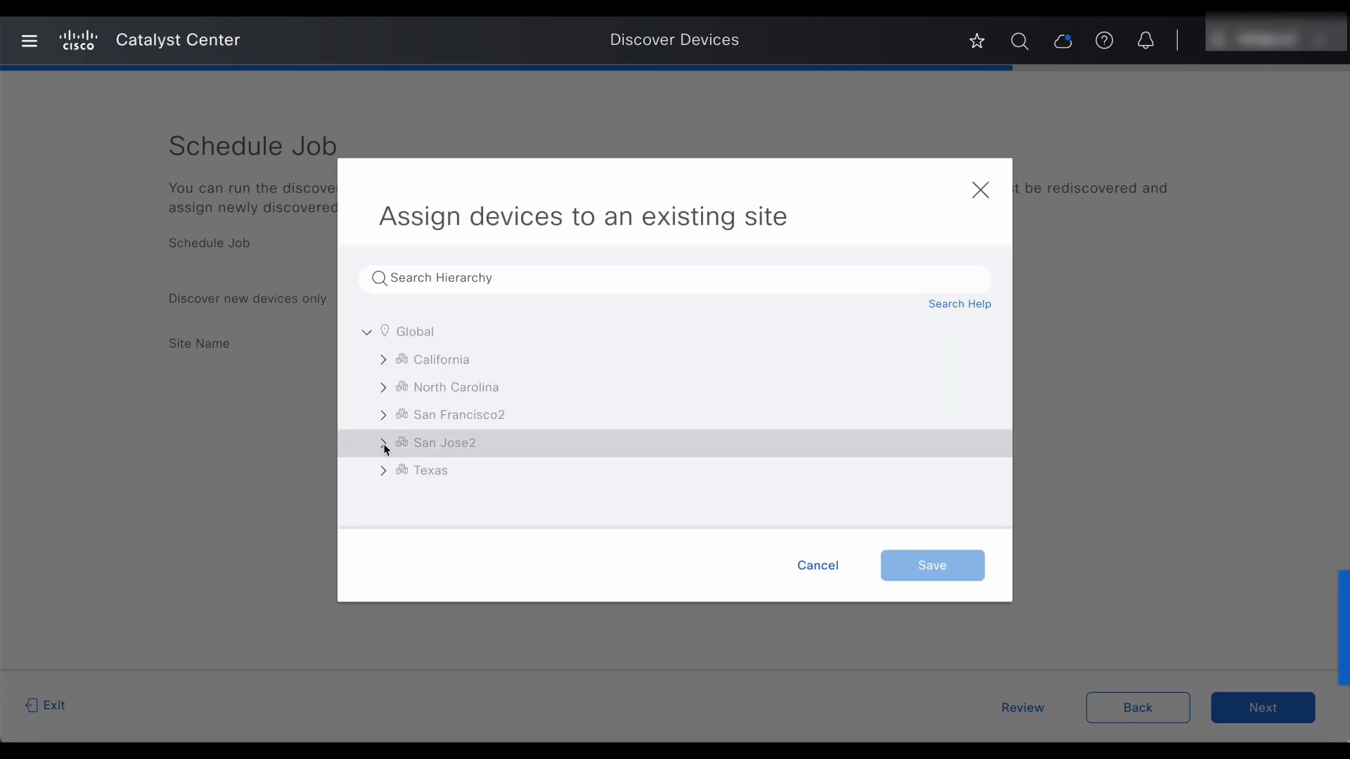
left_click(384, 443)
left_click(464, 446)
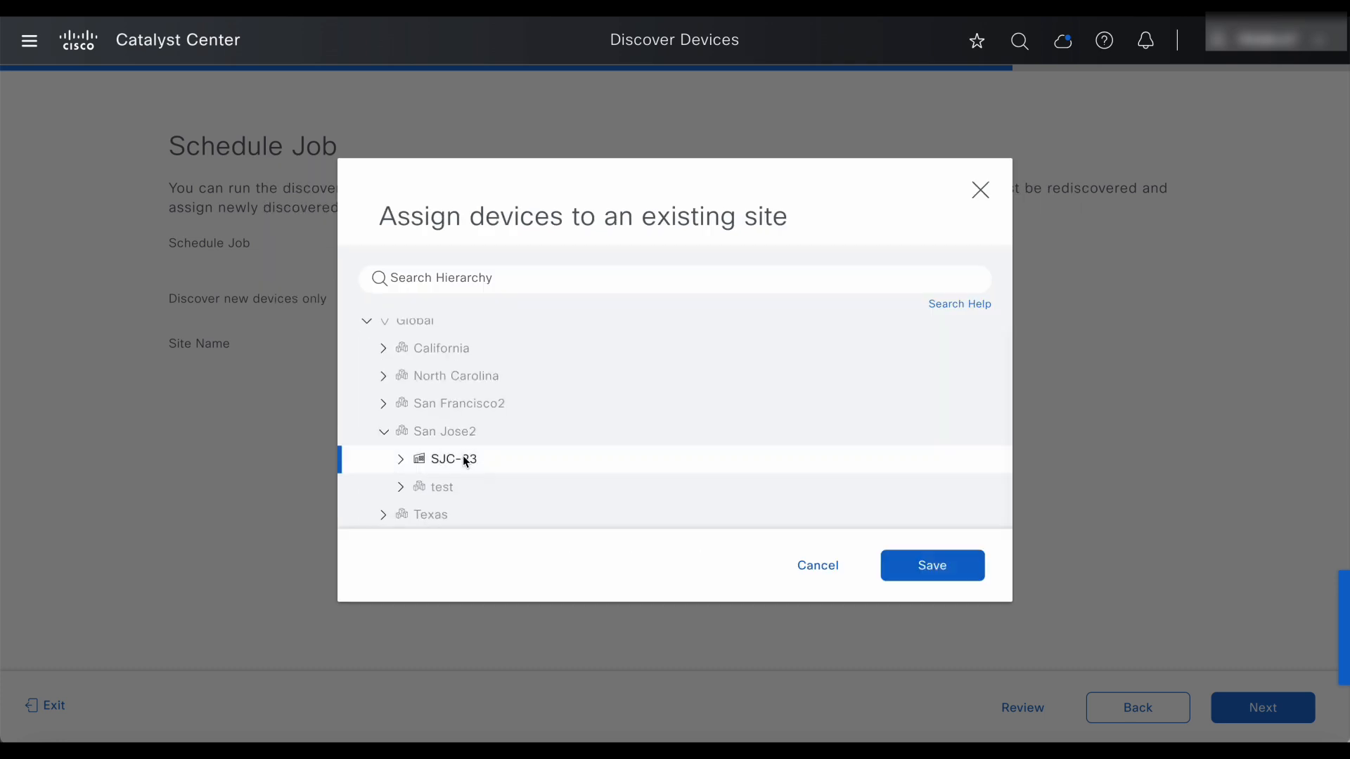
left_click(916, 572)
left_click(1270, 714)
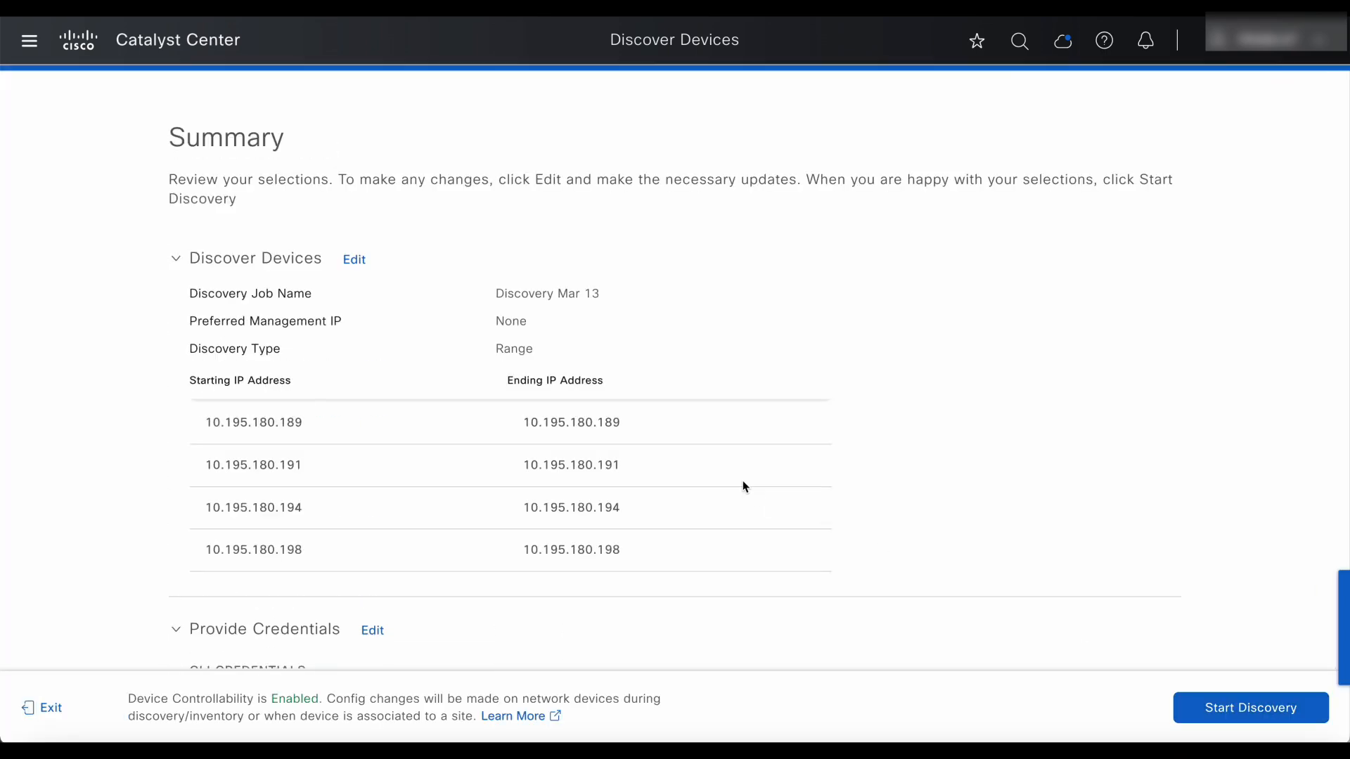
Review the job, ranges and credentials on the Summary page, then start the Discovery Mar 13 job.
scroll(652, 461, "down", 2)
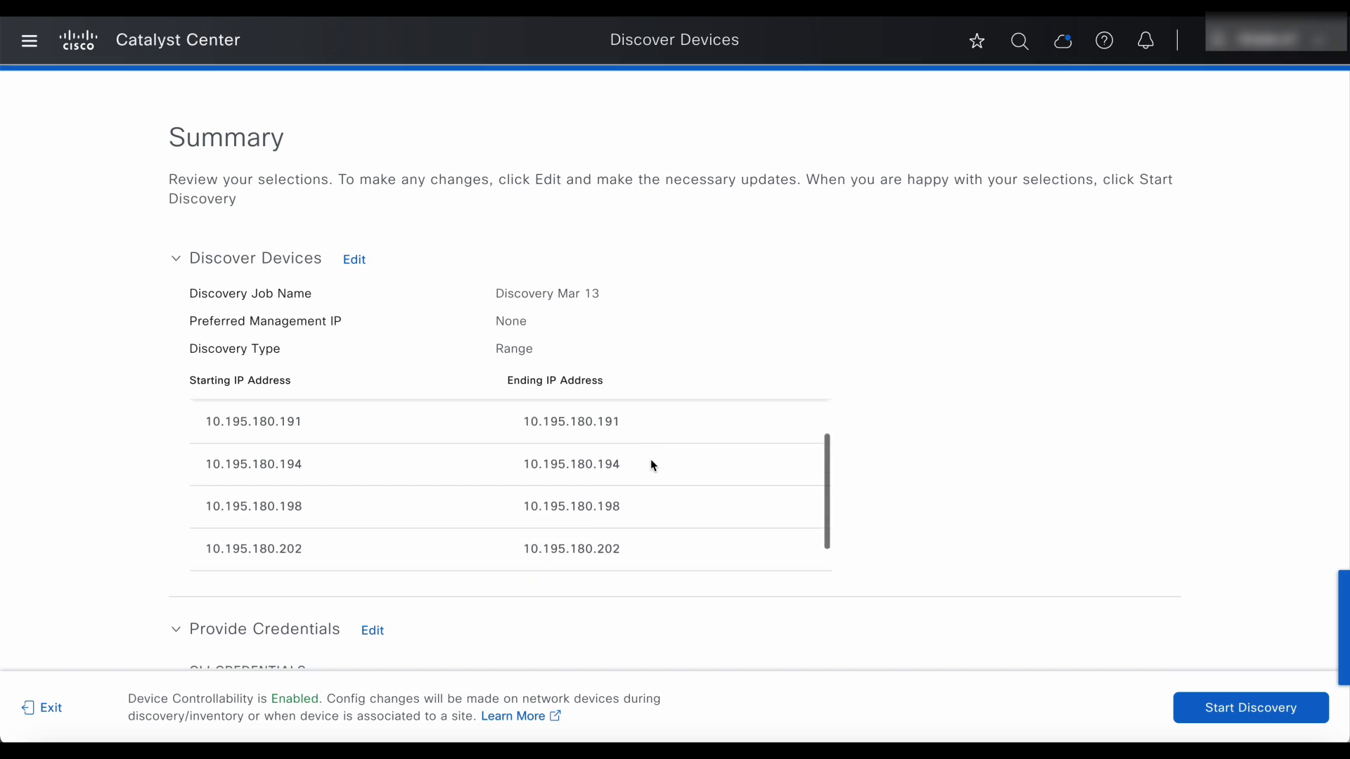
scroll(931, 432, "down", 5)
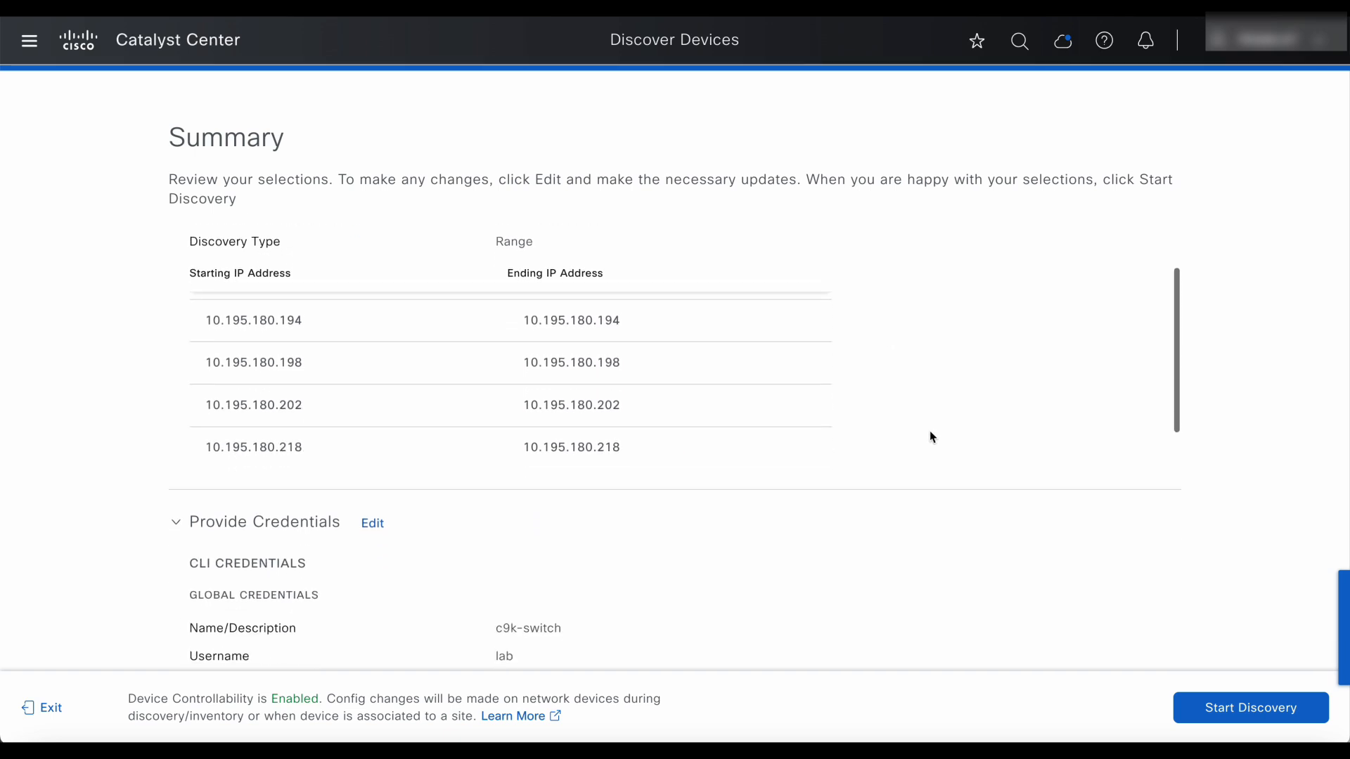
scroll(933, 438, "down", 3)
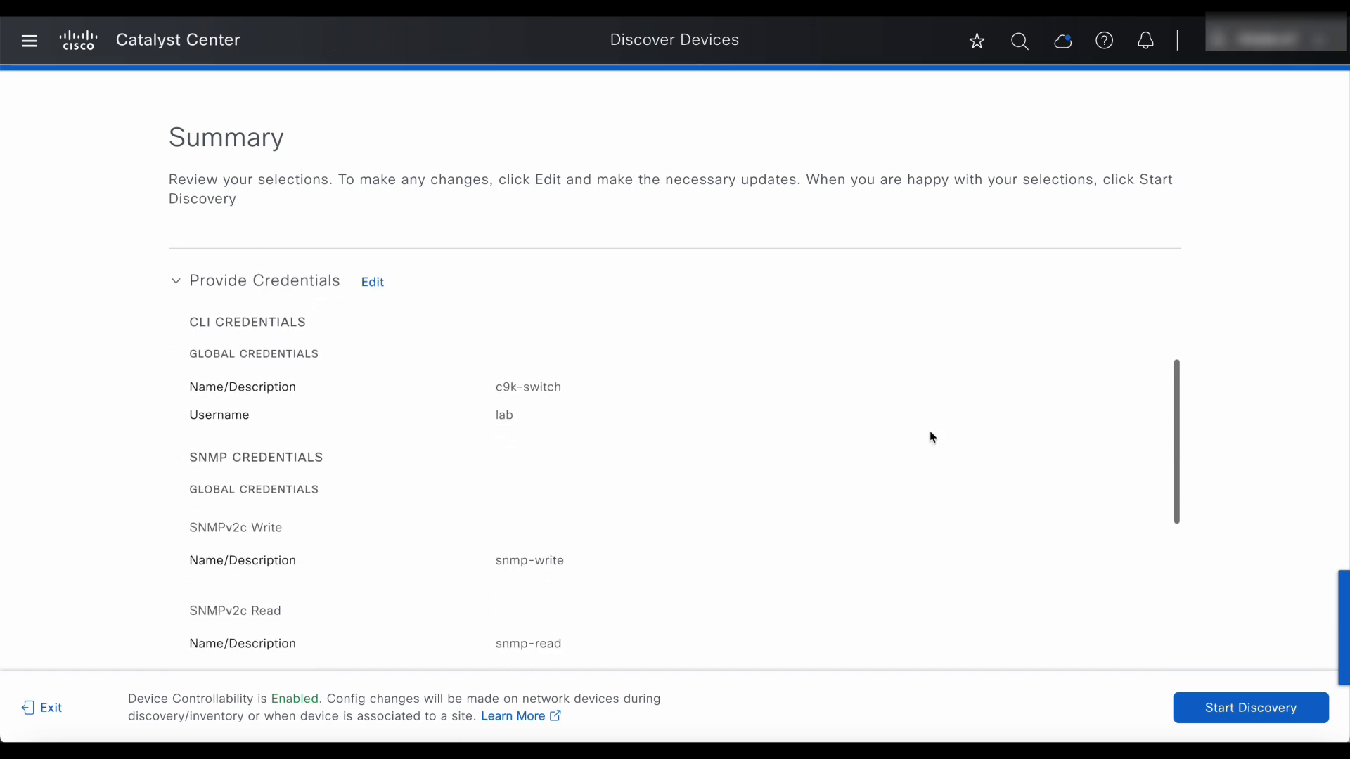
scroll(930, 436, "down", 2)
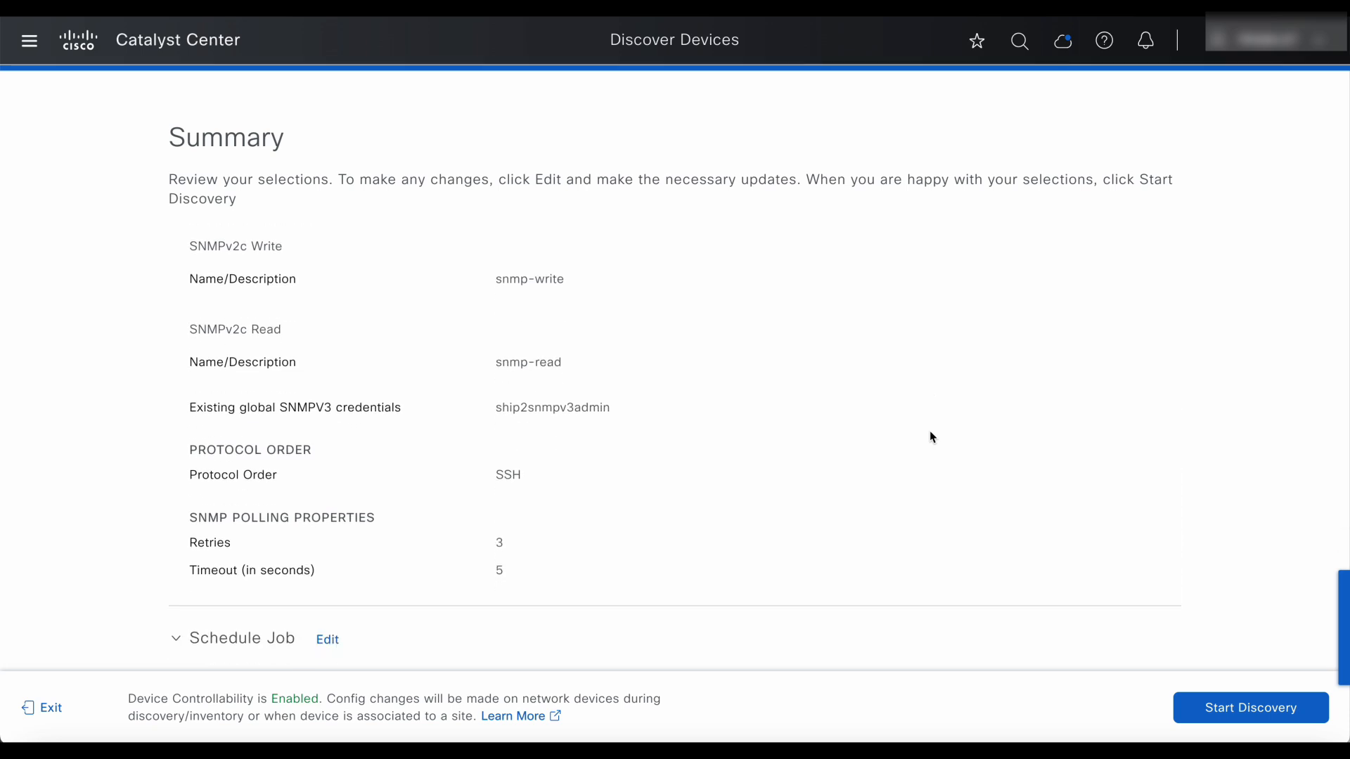
scroll(932, 437, "down", 2)
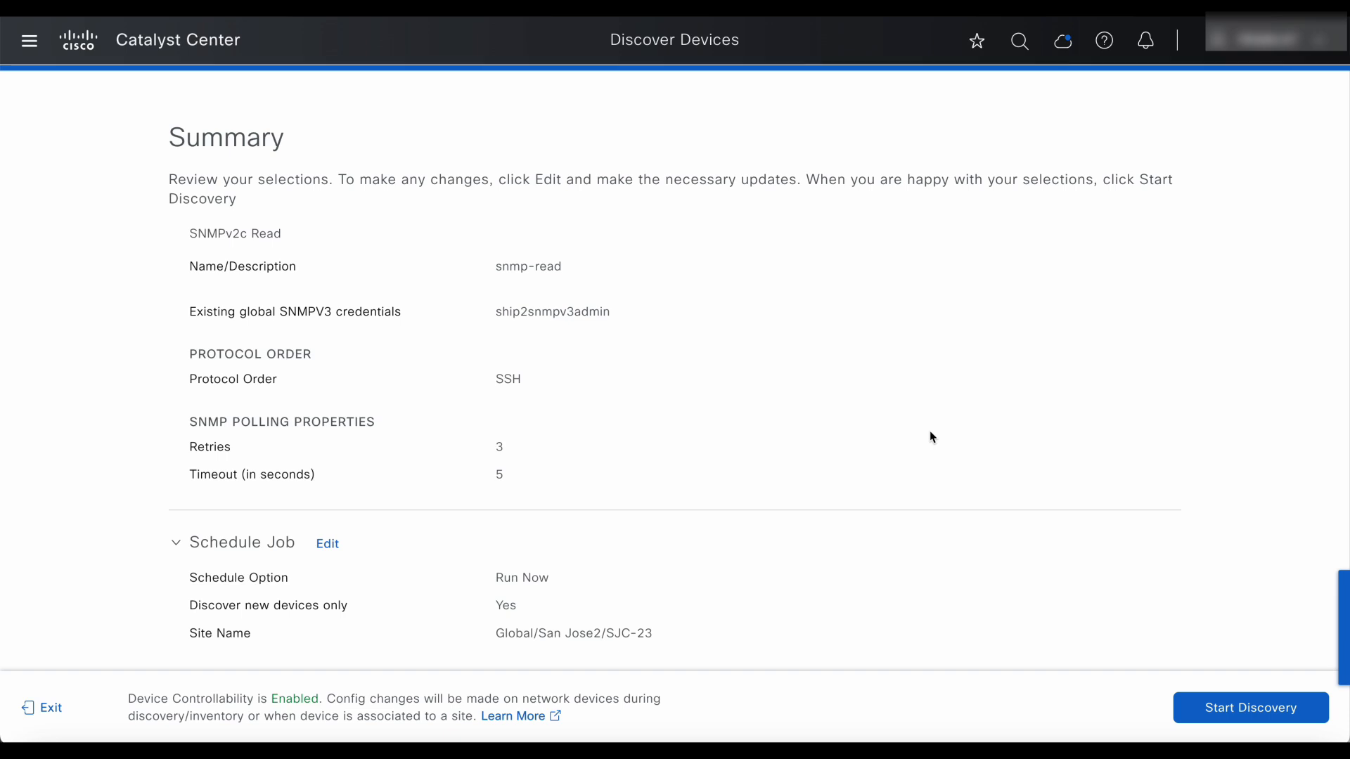
left_click(1220, 706)
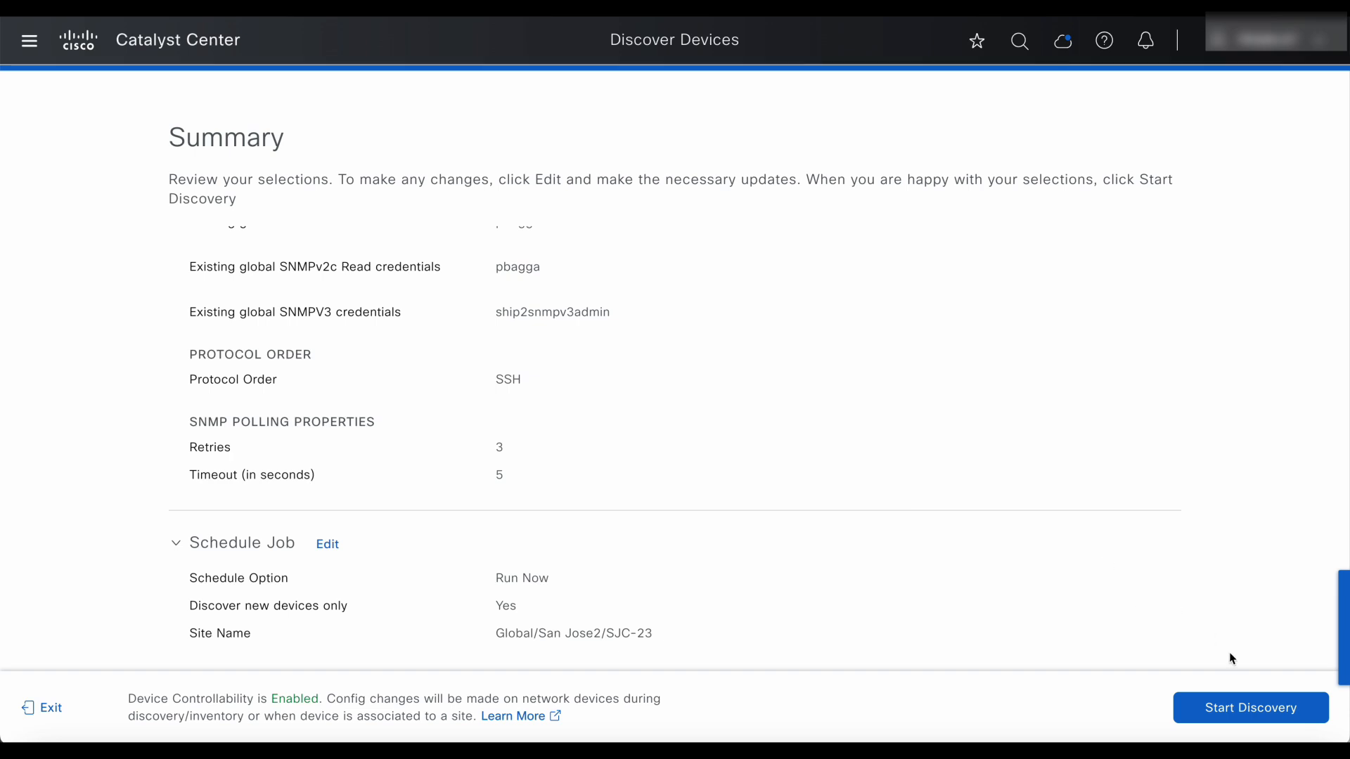
left_click(1235, 718)
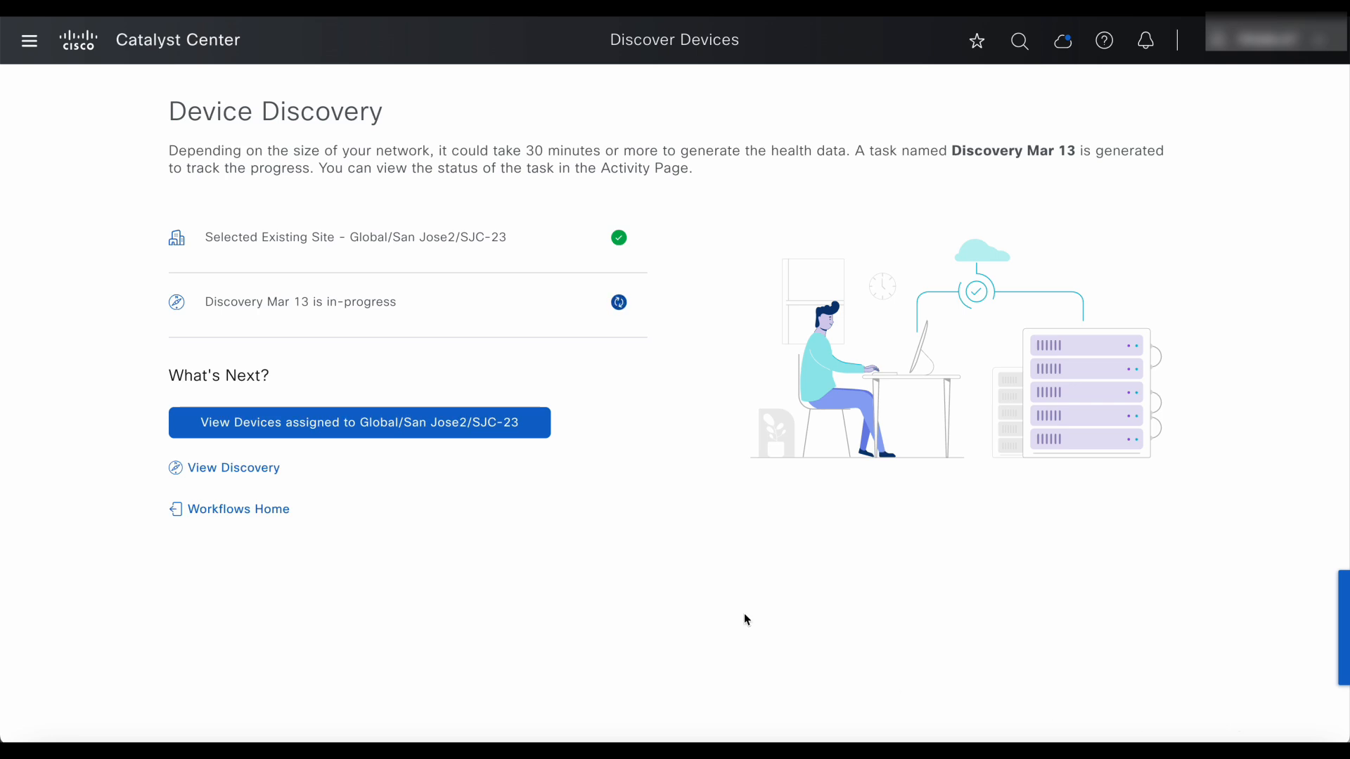
Open Discovery Mar 13's results to review the six successfully discovered devices.
left_click(259, 469)
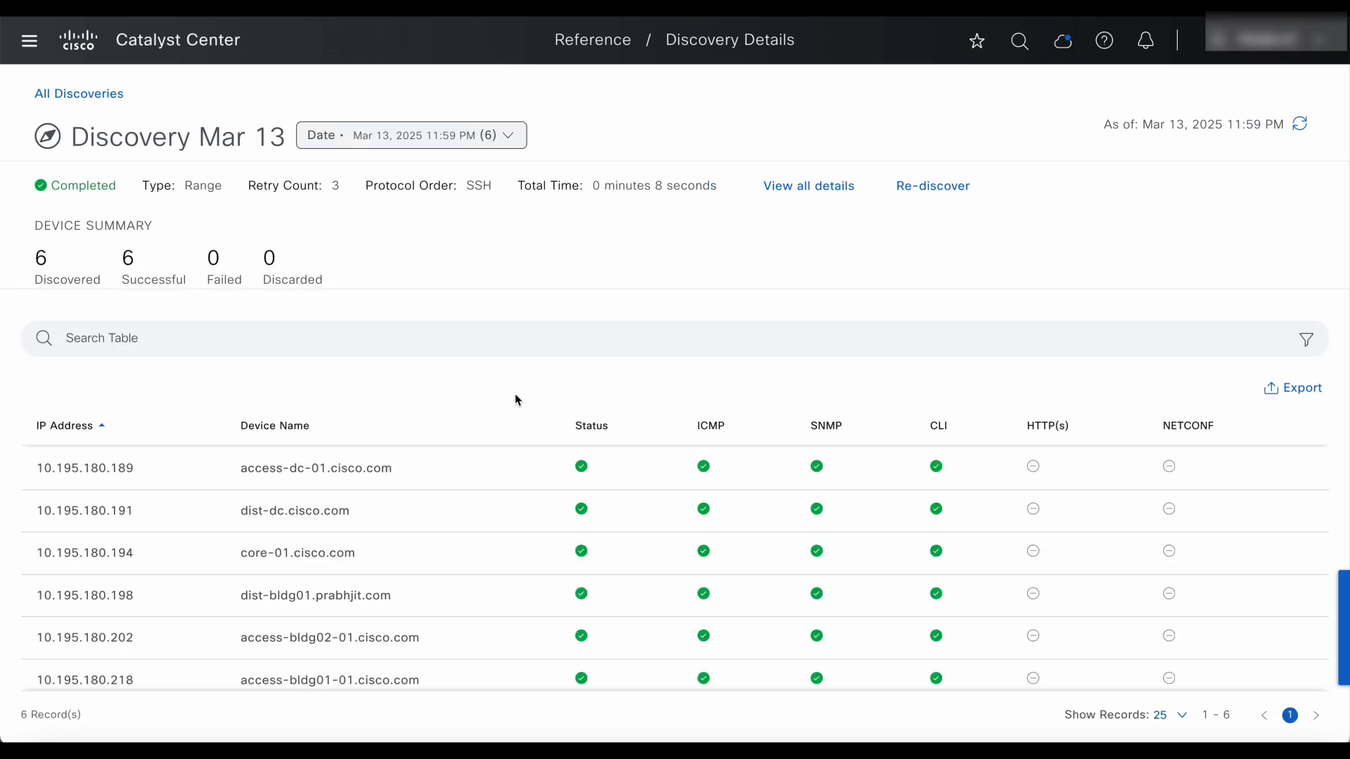
scroll(517, 401, "down", 1)
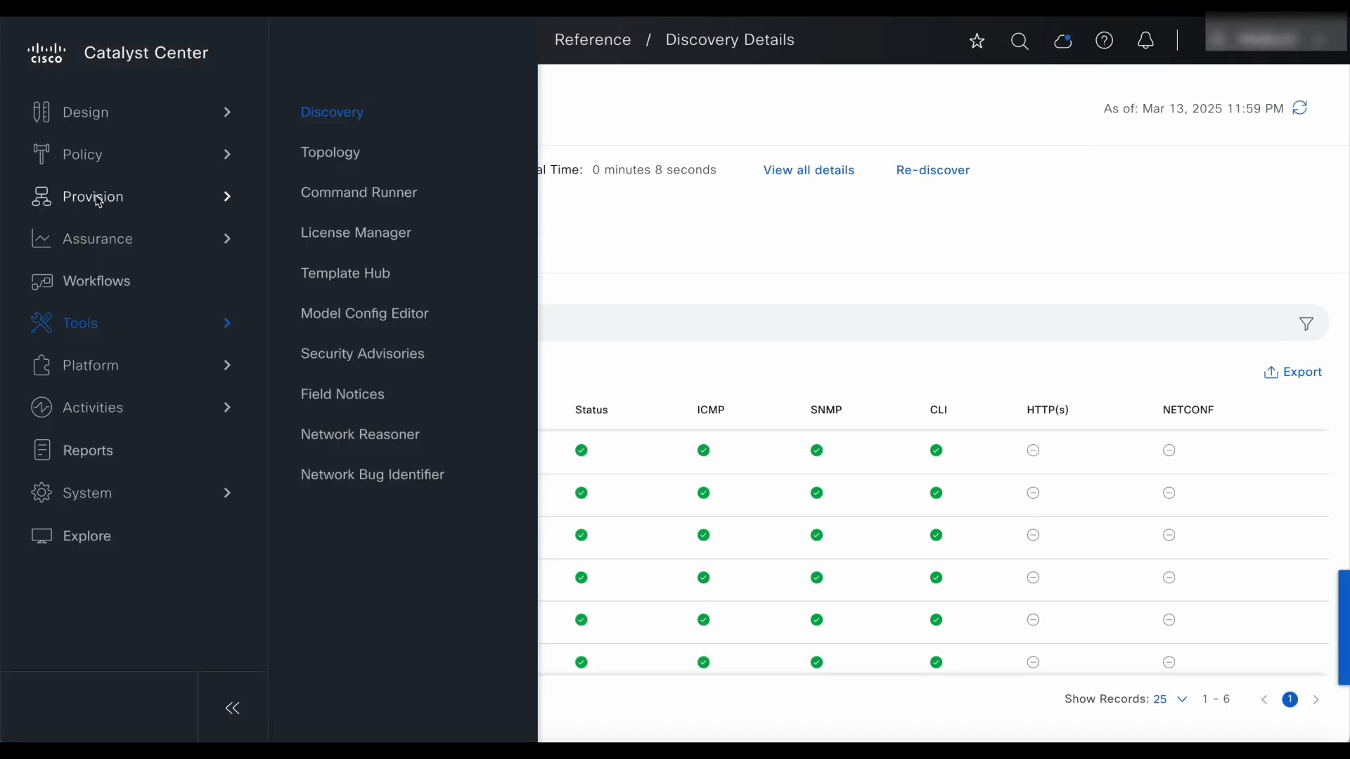
Browse the zoomed-out Inventory table and open core-01.cisco.com's non-compliant software image summary.
mouse_move(113, 197)
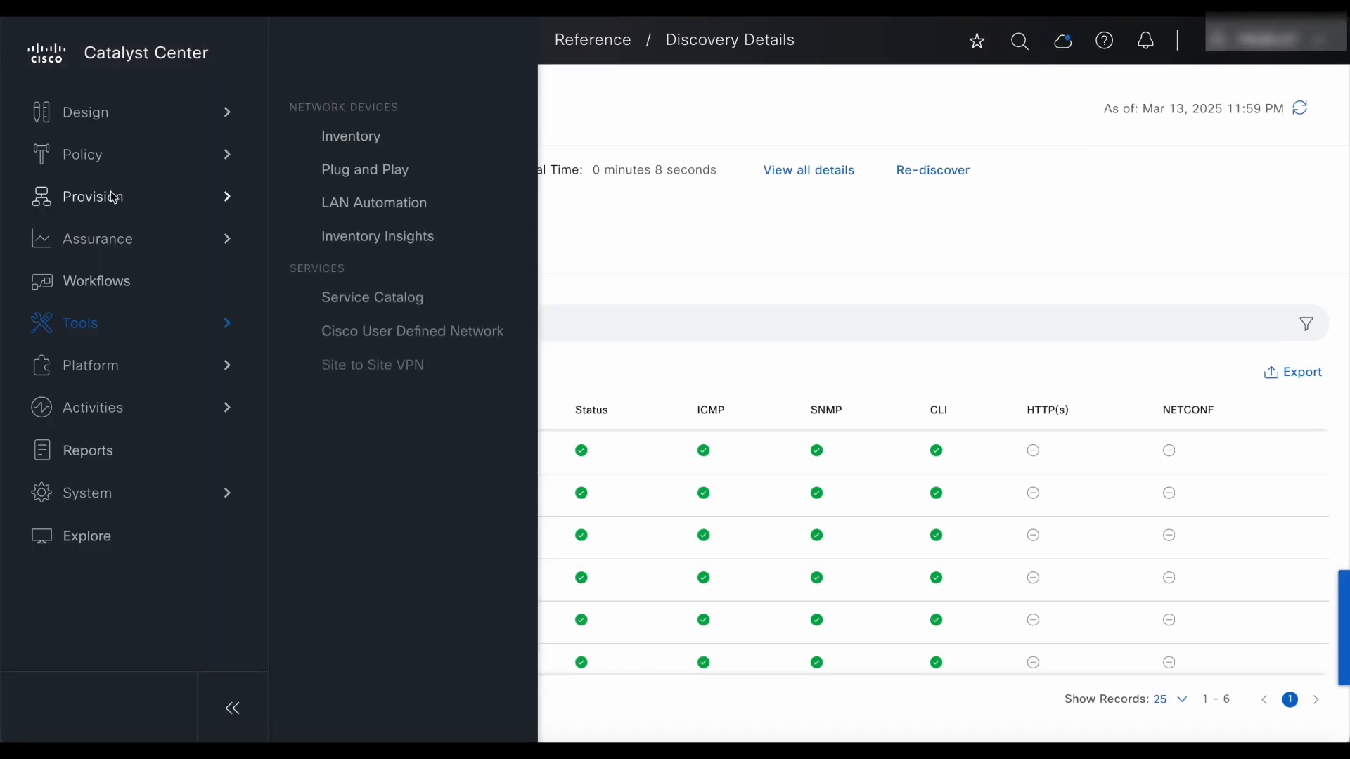
left_click(344, 141)
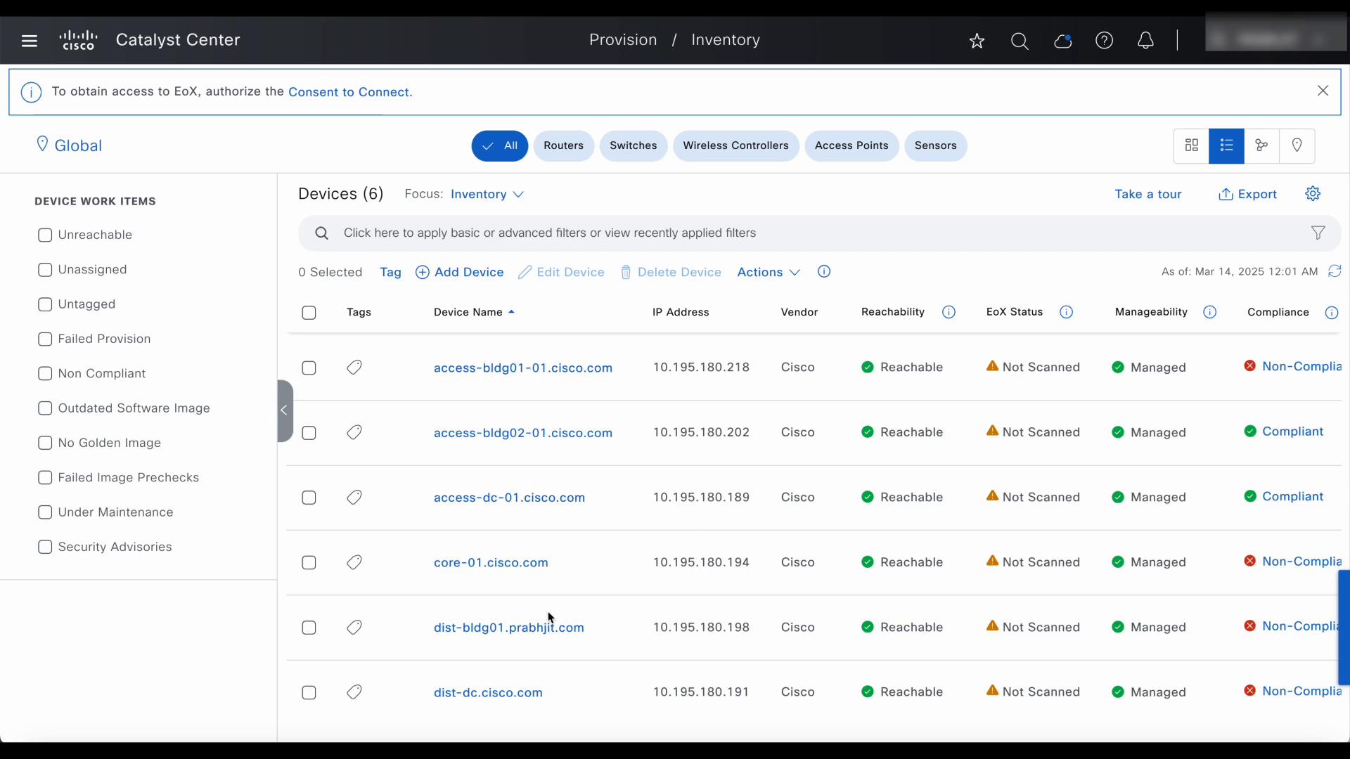
key("ctrl+minus")
key("ctrl+minus")
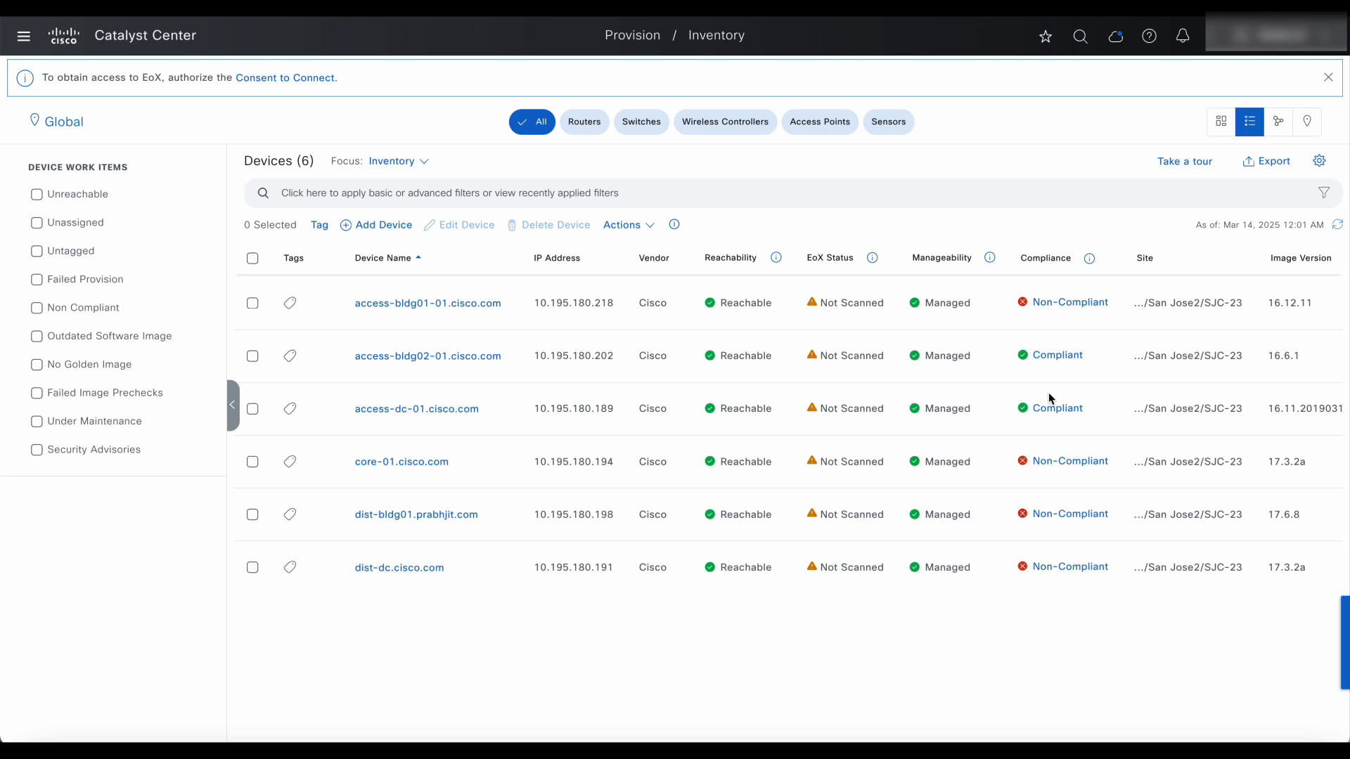
scroll(1049, 395, "right", 5)
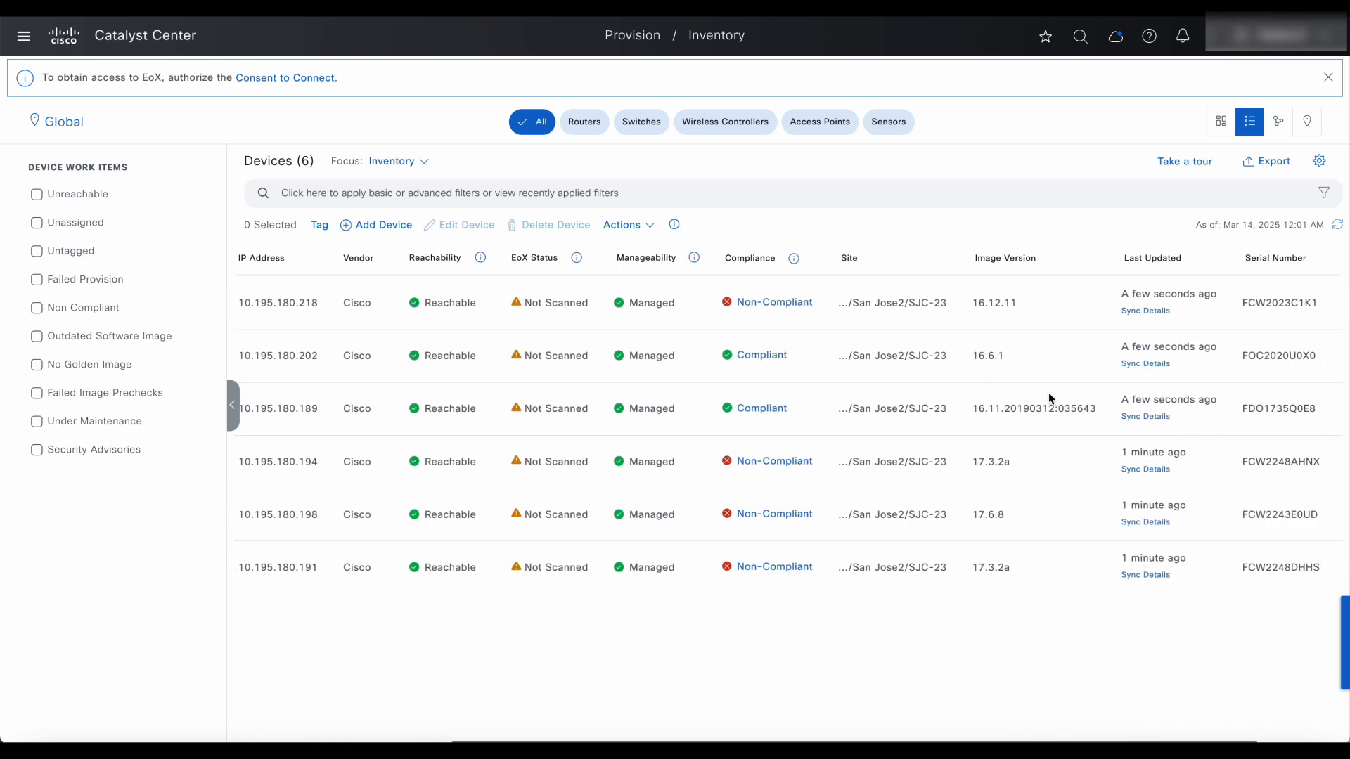
scroll(1048, 393, "right", 3)
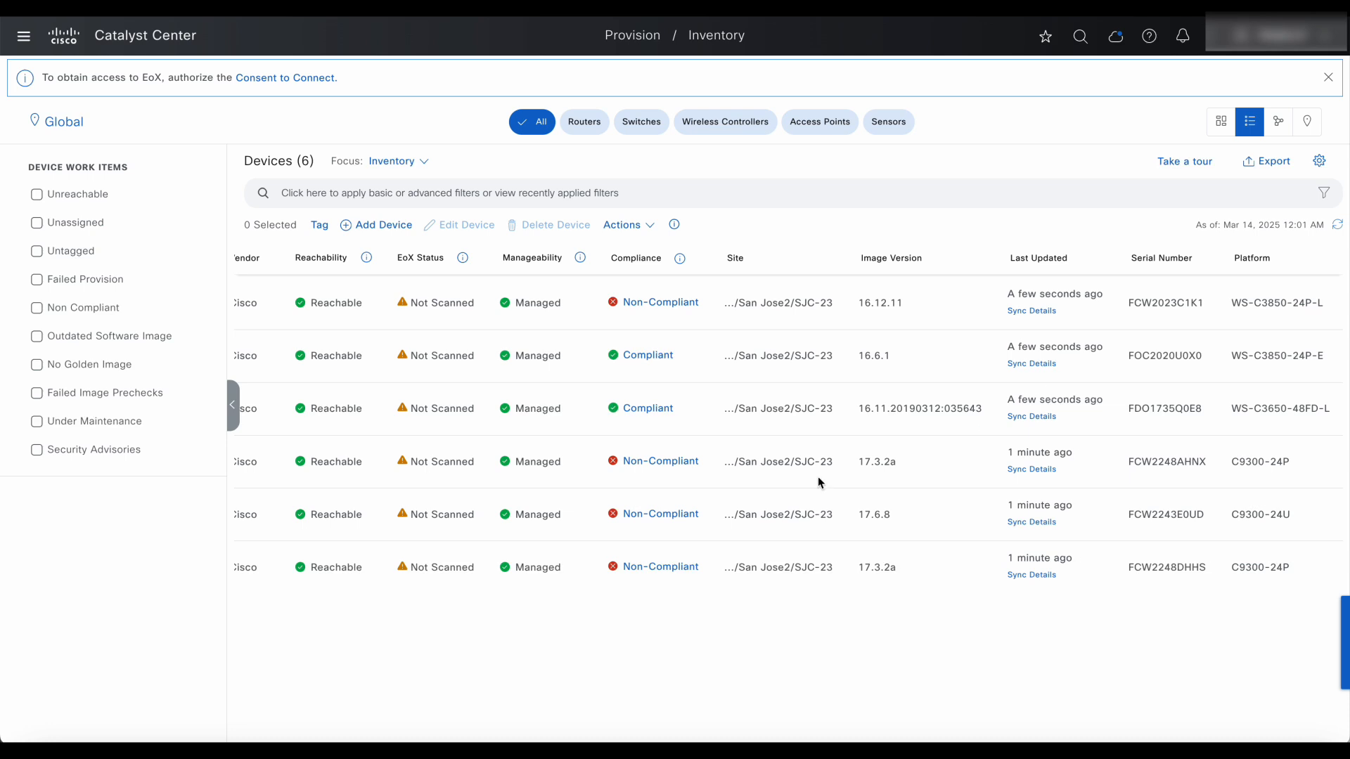
scroll(818, 478, "left", 3)
scroll(817, 479, "left", 5)
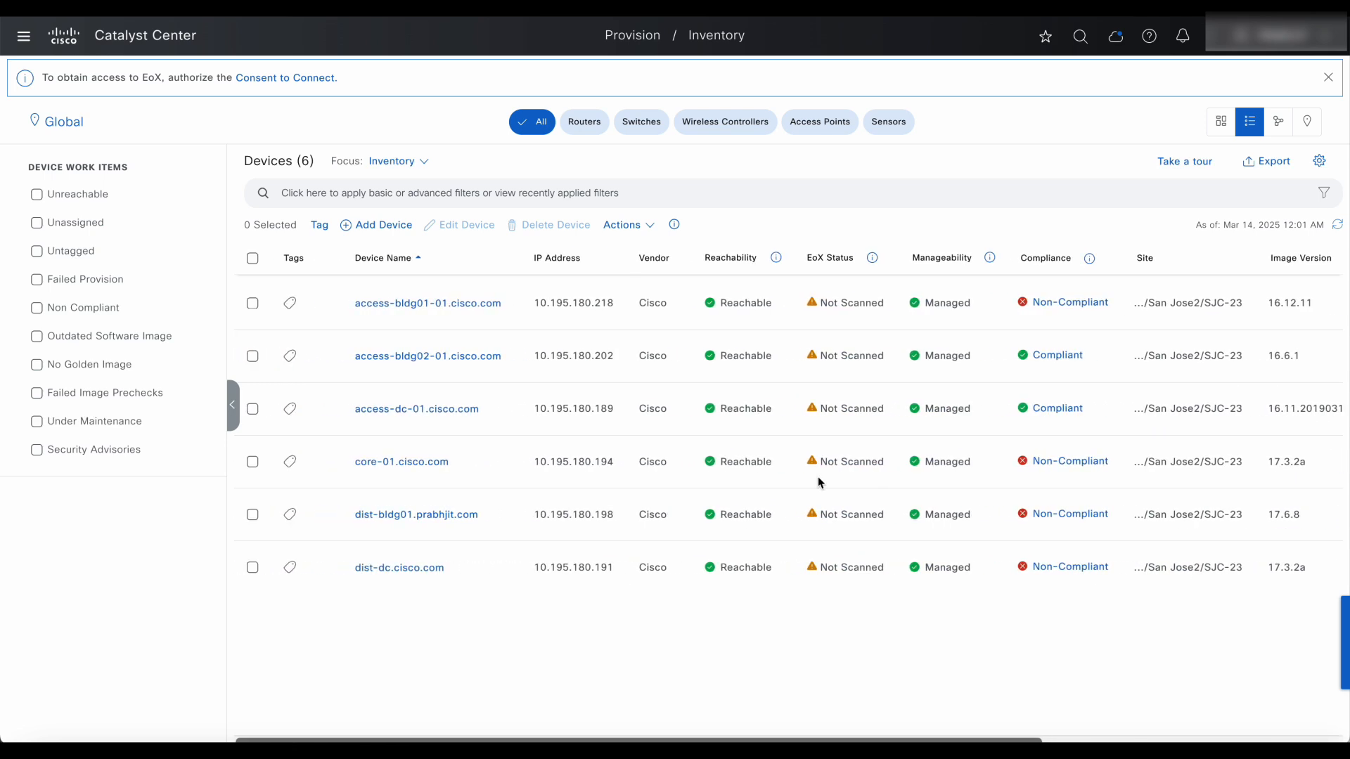
left_click(1047, 462)
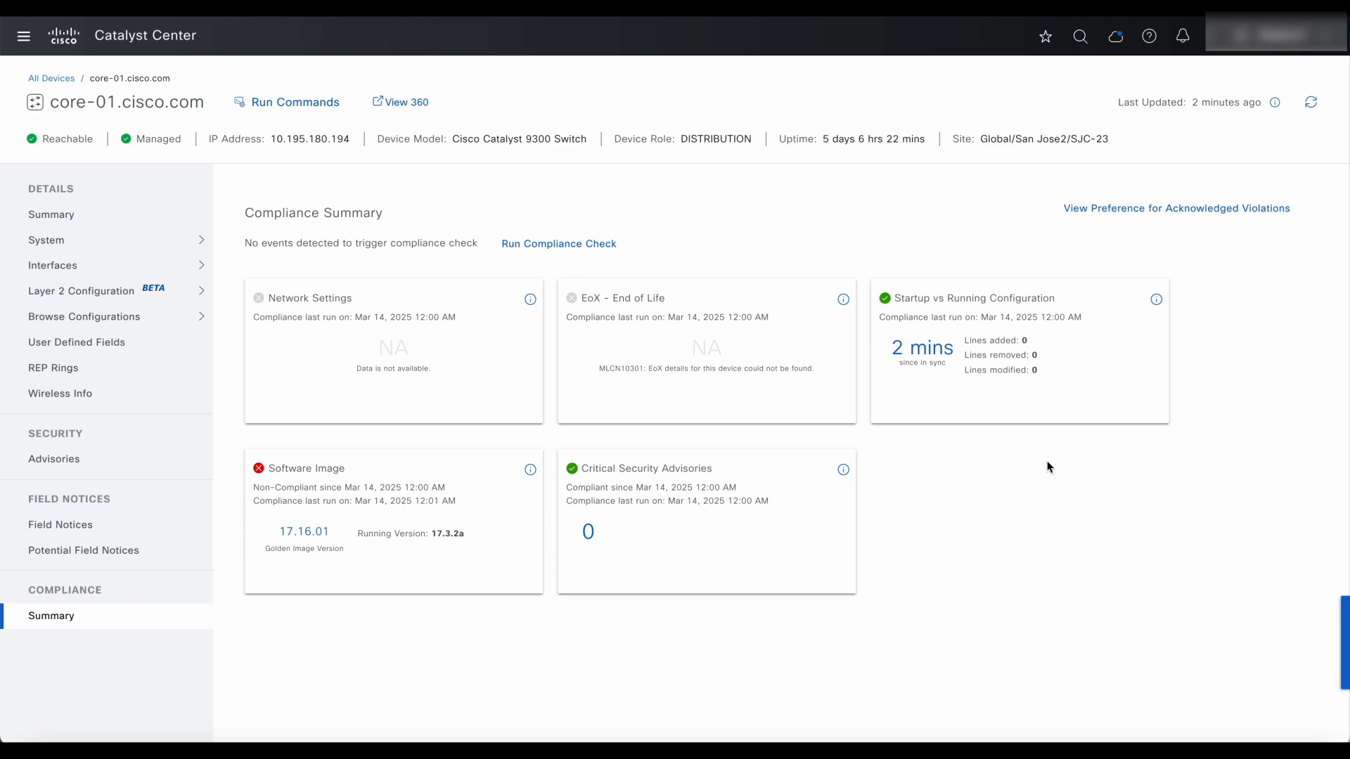
Open core-01's Layer 2 Configuration to list its VLANs 1 default and 1002–1005.
left_click(395, 514)
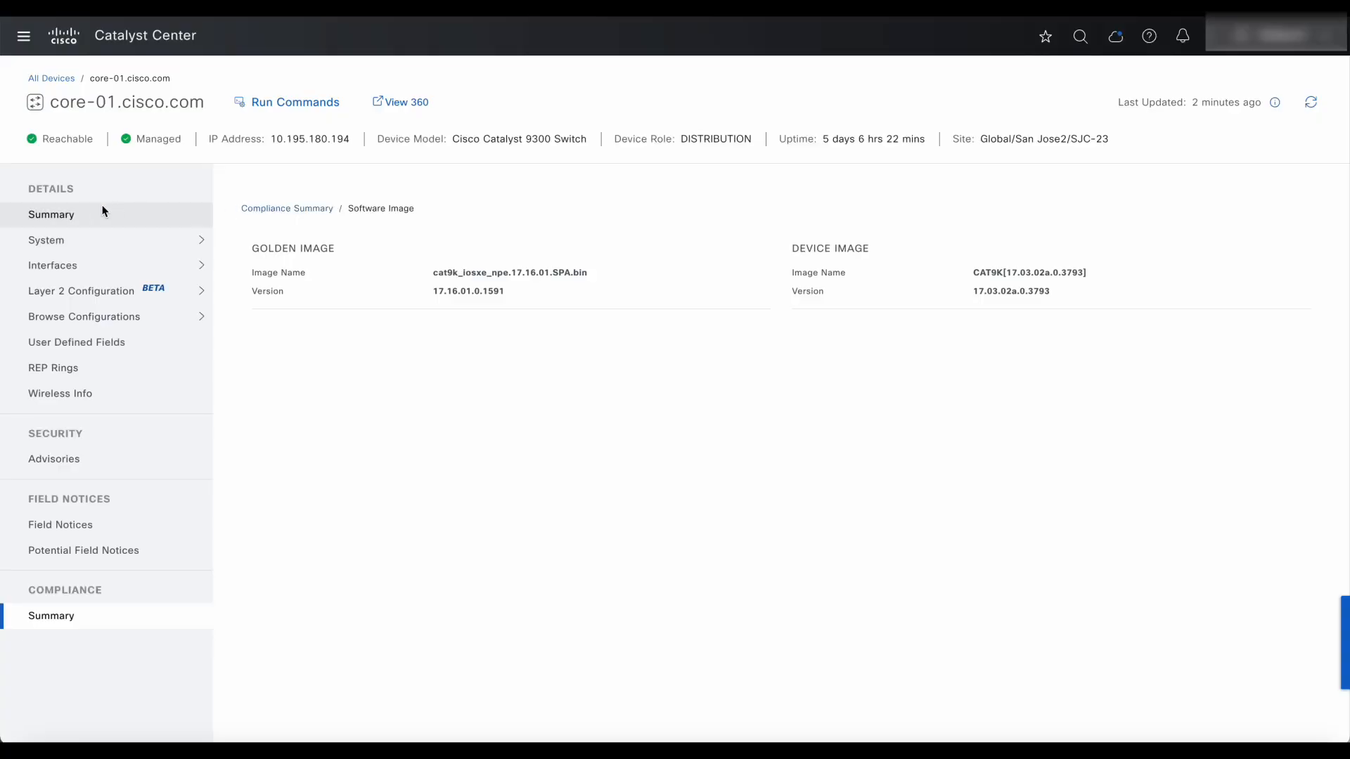
left_click(86, 214)
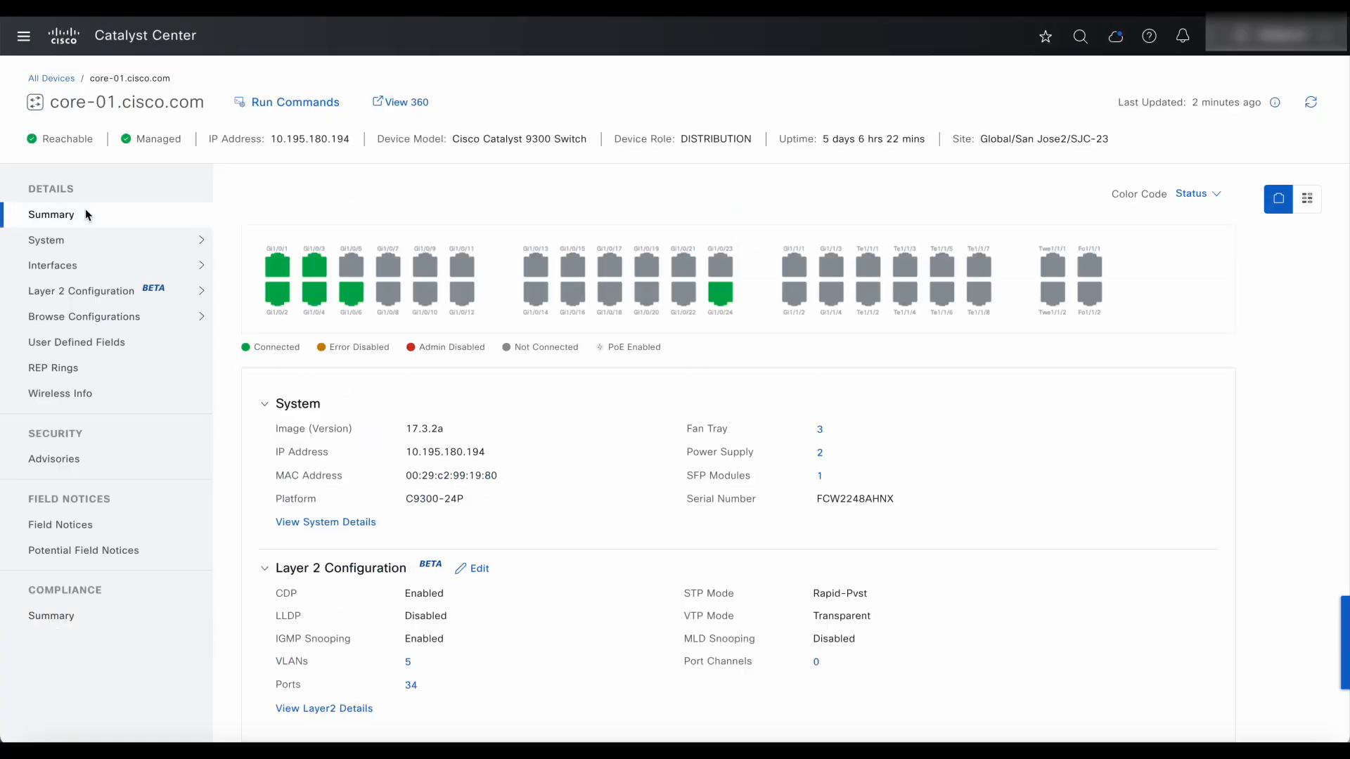
left_click(130, 291)
left_click(162, 320)
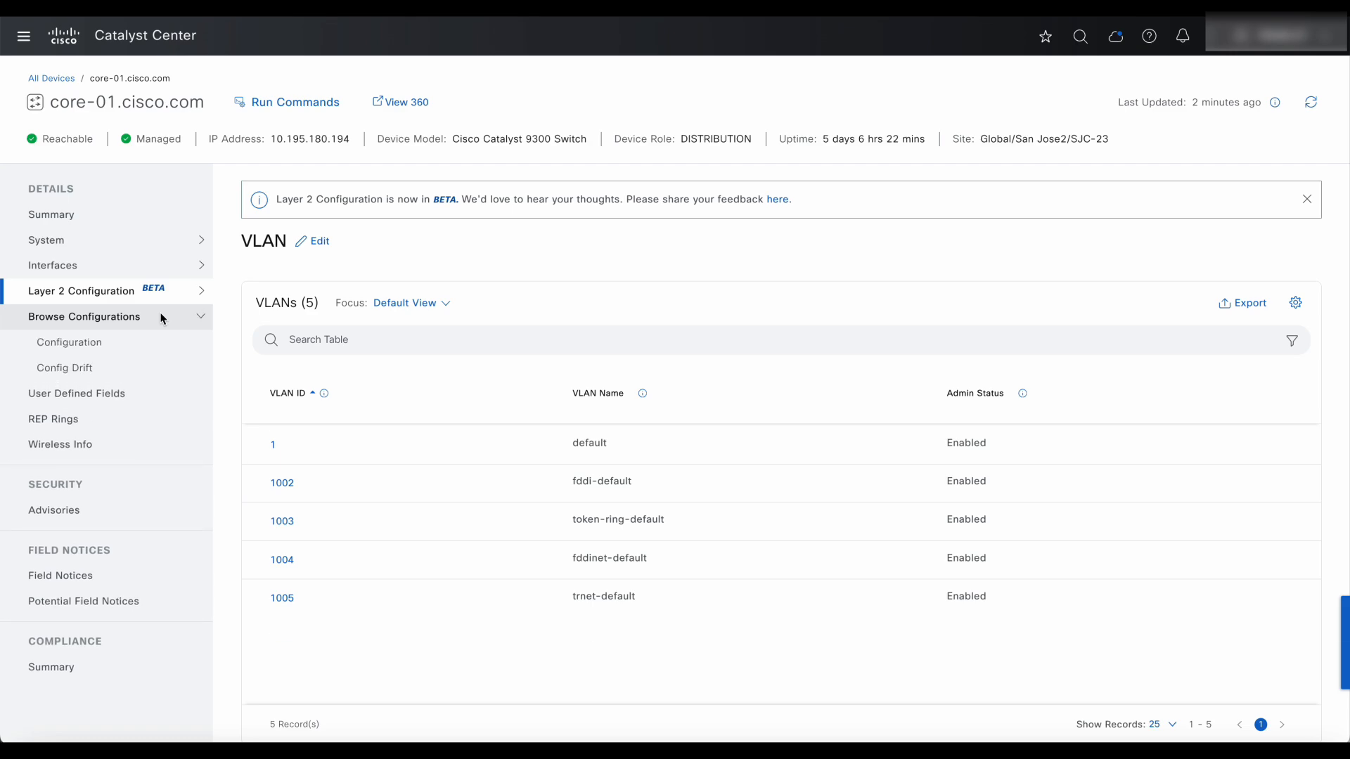
Scroll through core-01's running configuration.
left_click(111, 341)
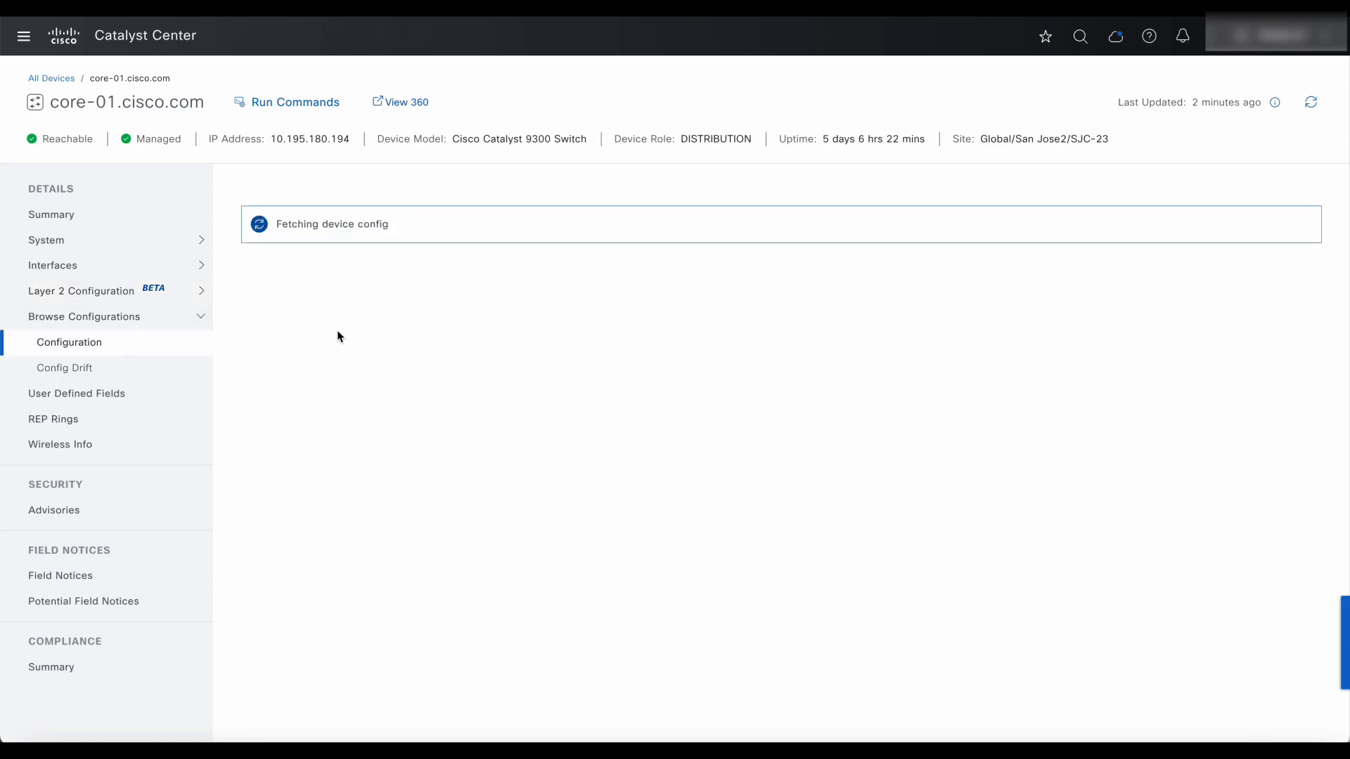
scroll(437, 330, "up", 20)
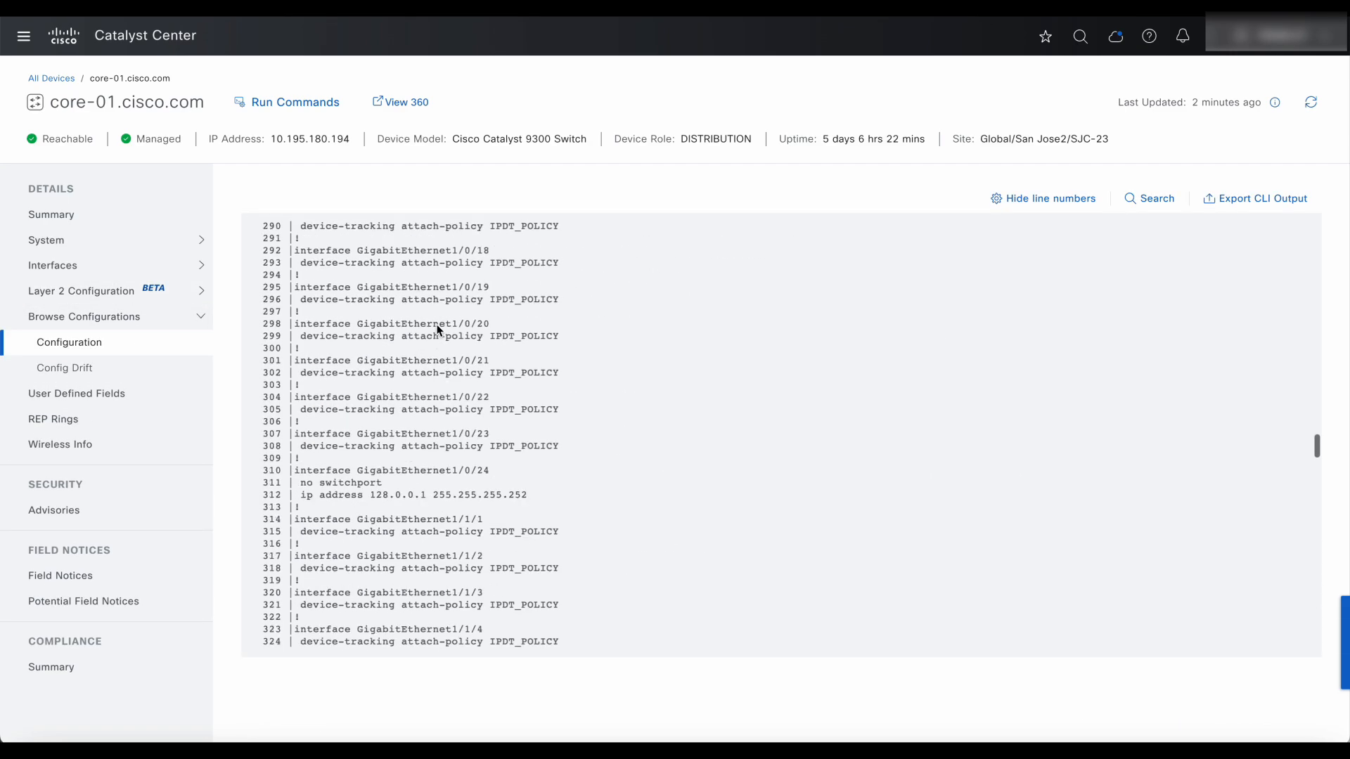
scroll(436, 330, "up", 3)
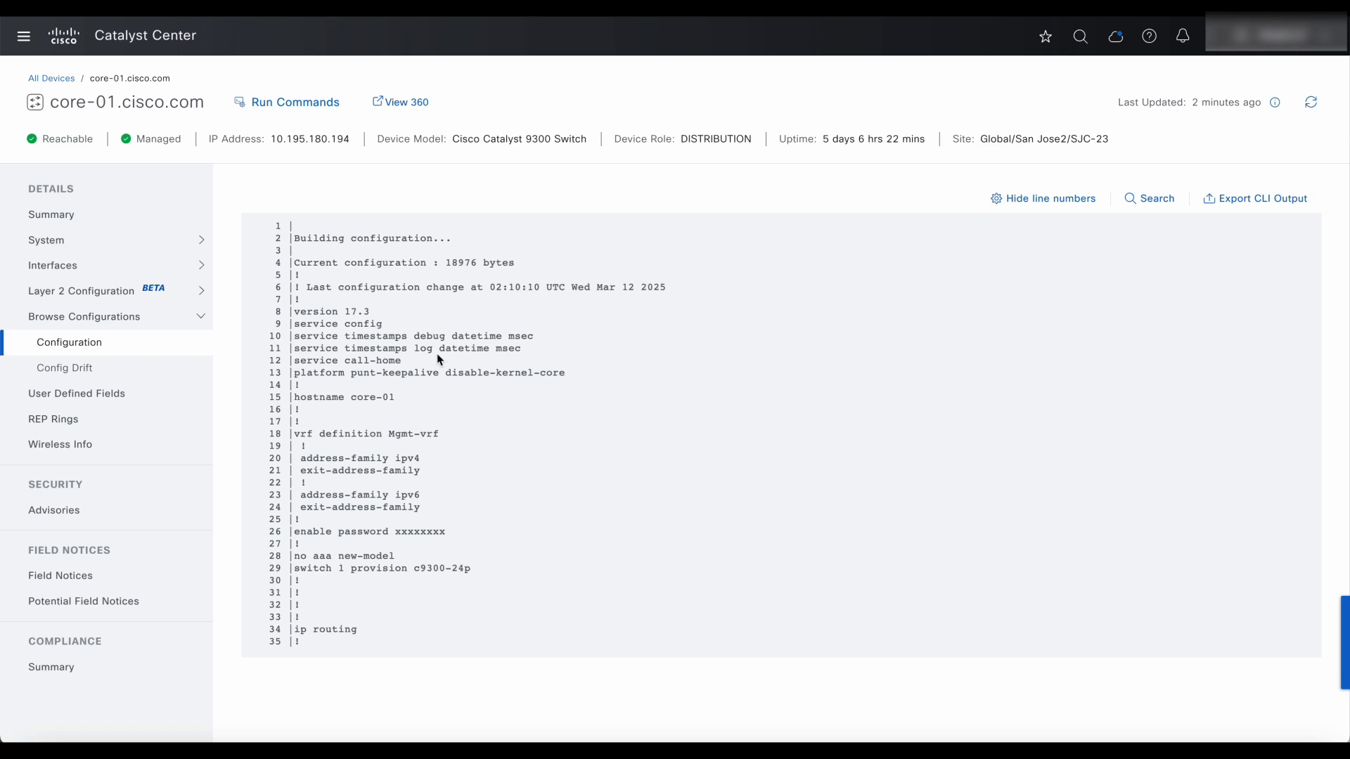
scroll(432, 395, "down", 5)
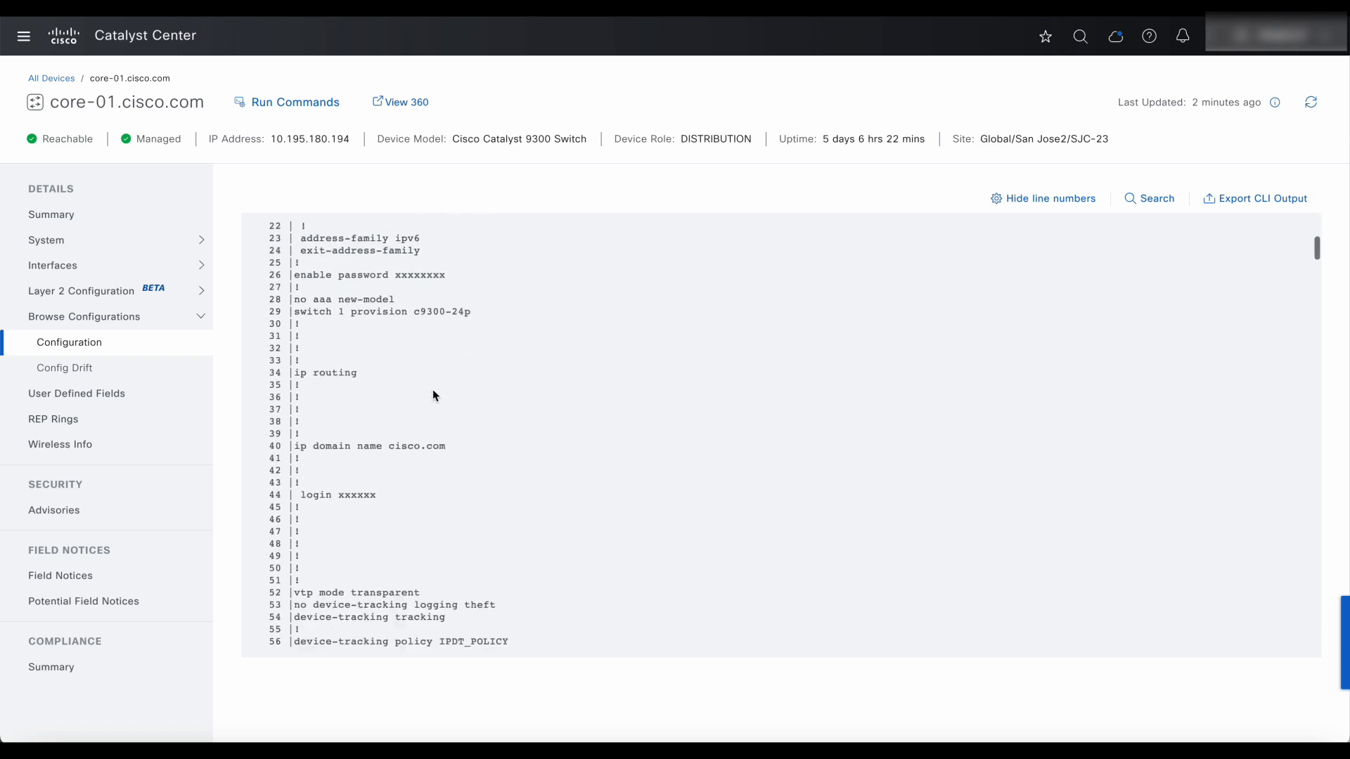
scroll(433, 394, "down", 7)
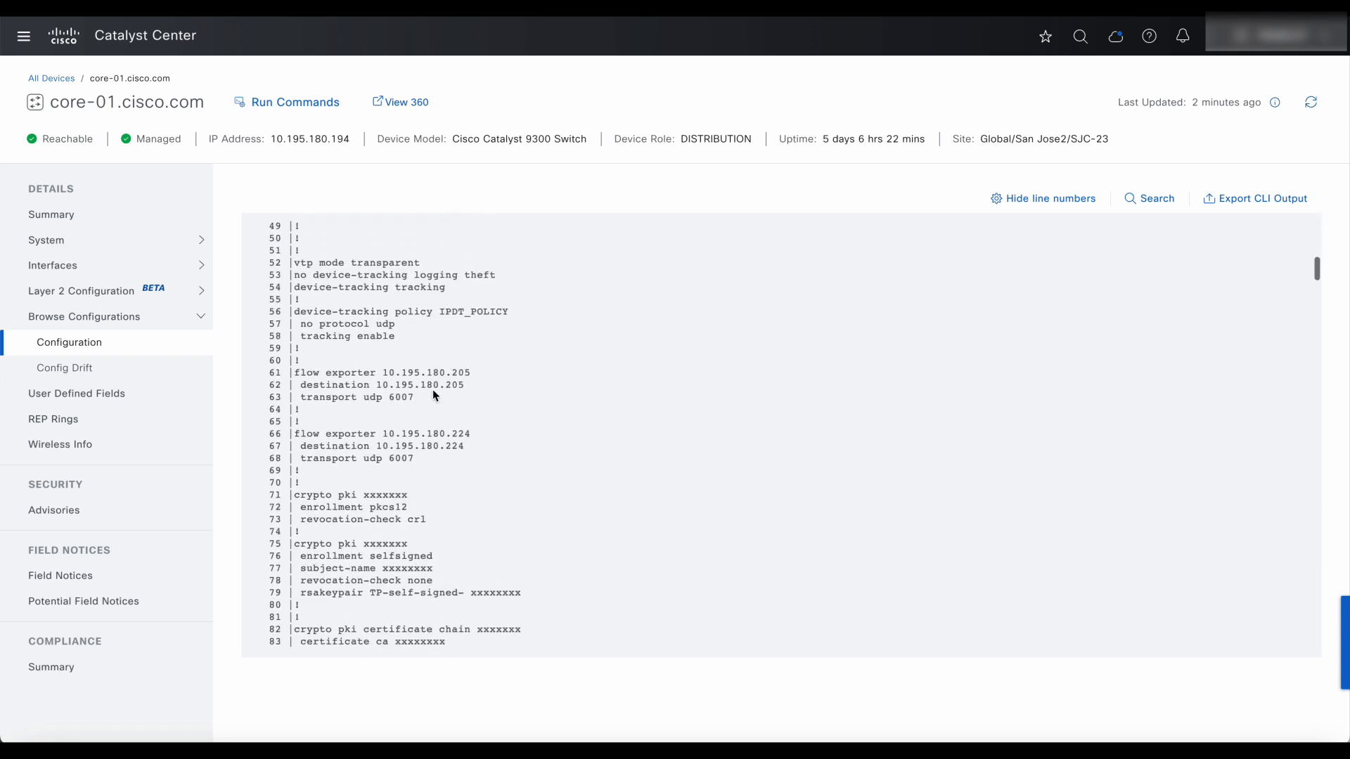
scroll(434, 395, "down", 3)
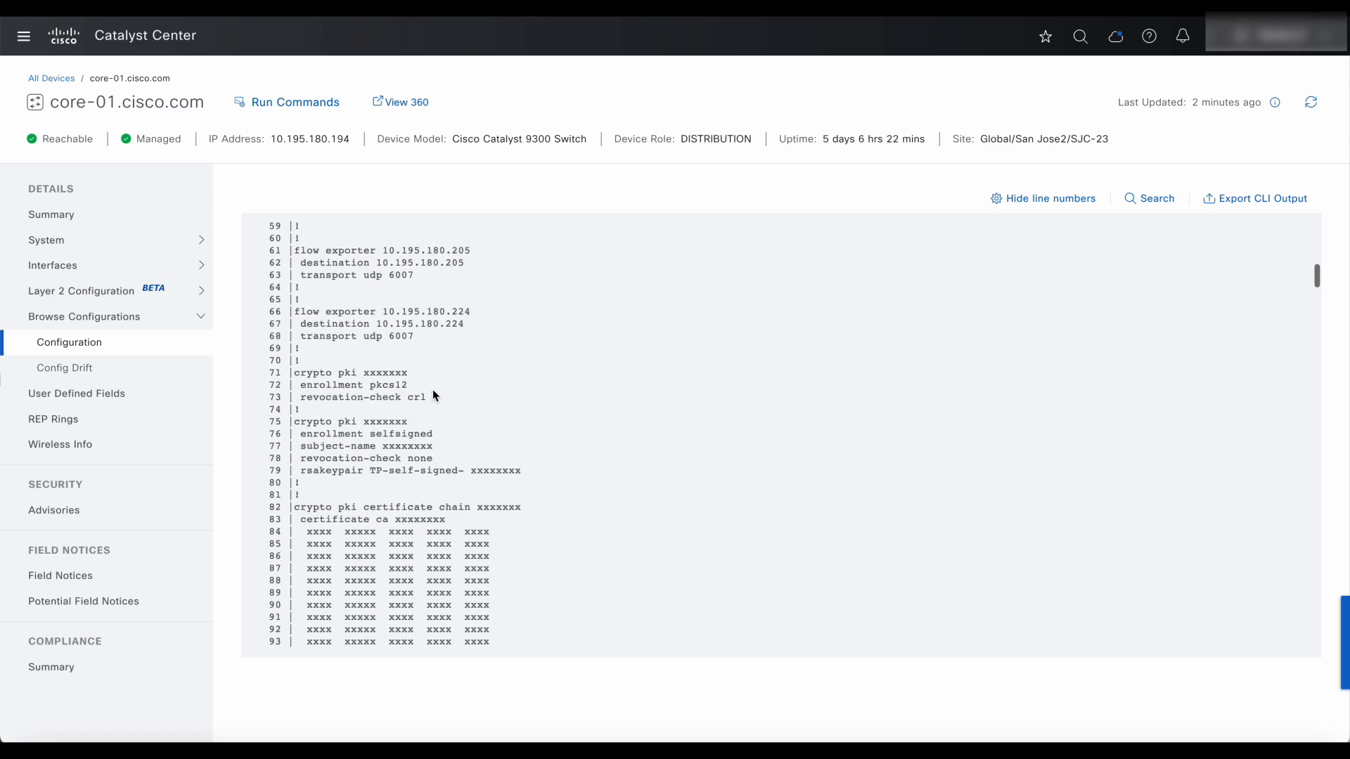
scroll(433, 396, "down", 10)
Compare the 402-line 12:00 AM and 412-line 12:03 AM configs in Config Drift.
left_click(65, 368)
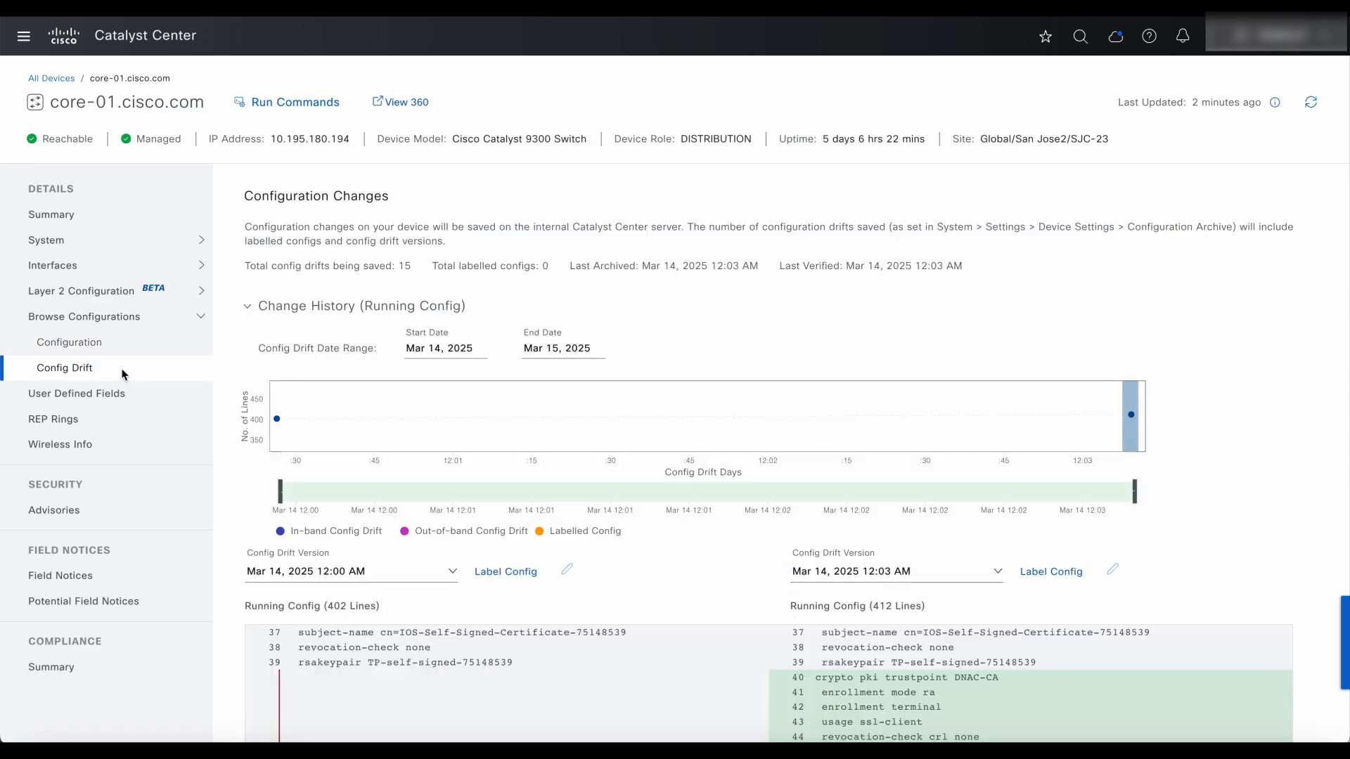
scroll(588, 520, "down", 4)
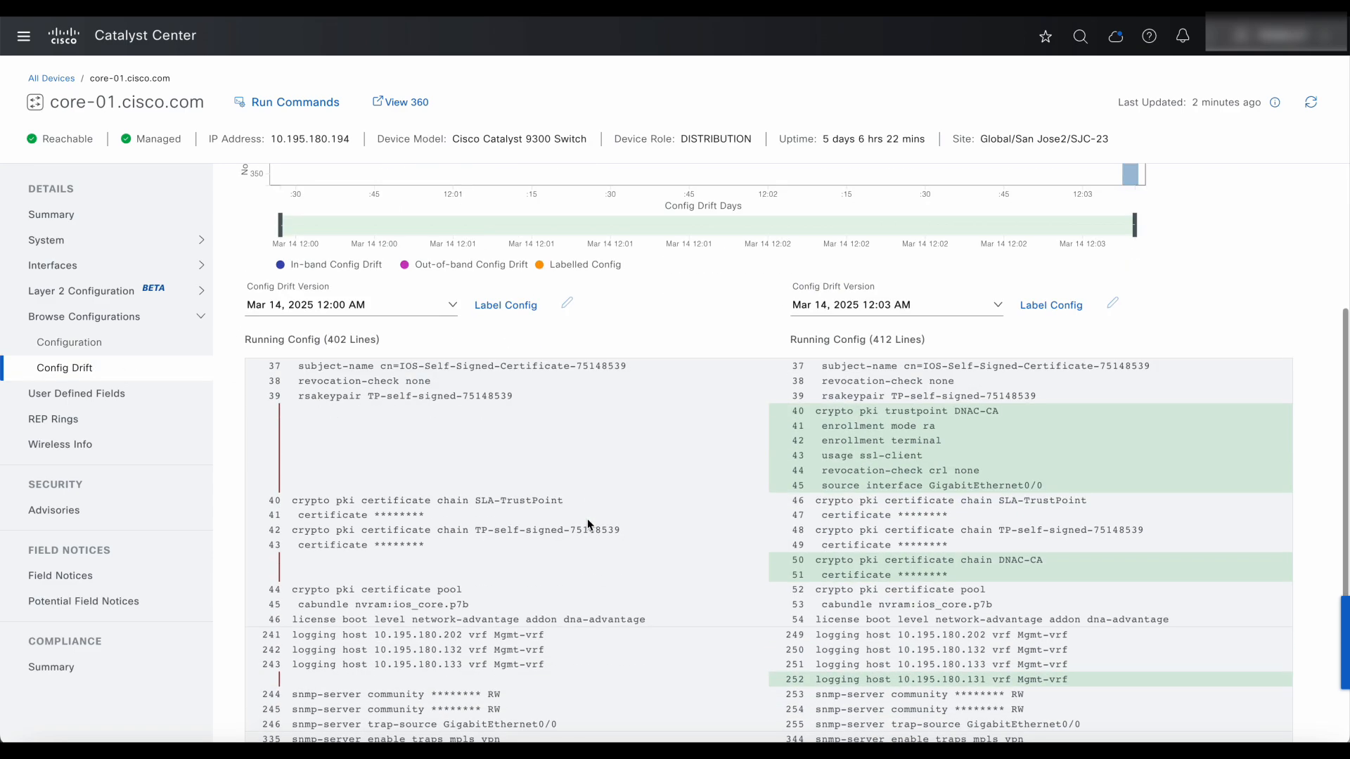
scroll(588, 525, "down", 3)
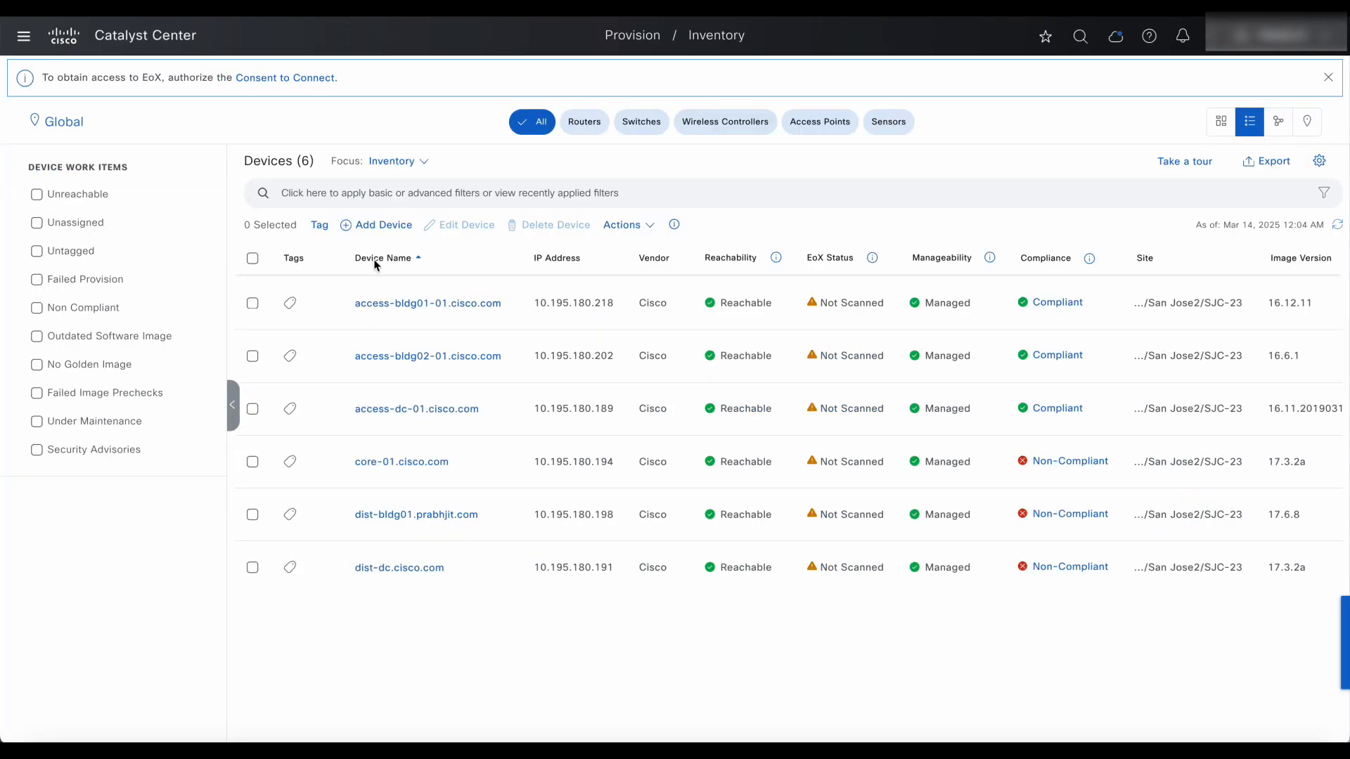
left_click(414, 161)
Switch the inventory table to the Software Images focus, then back to Inventory.
left_click(423, 206)
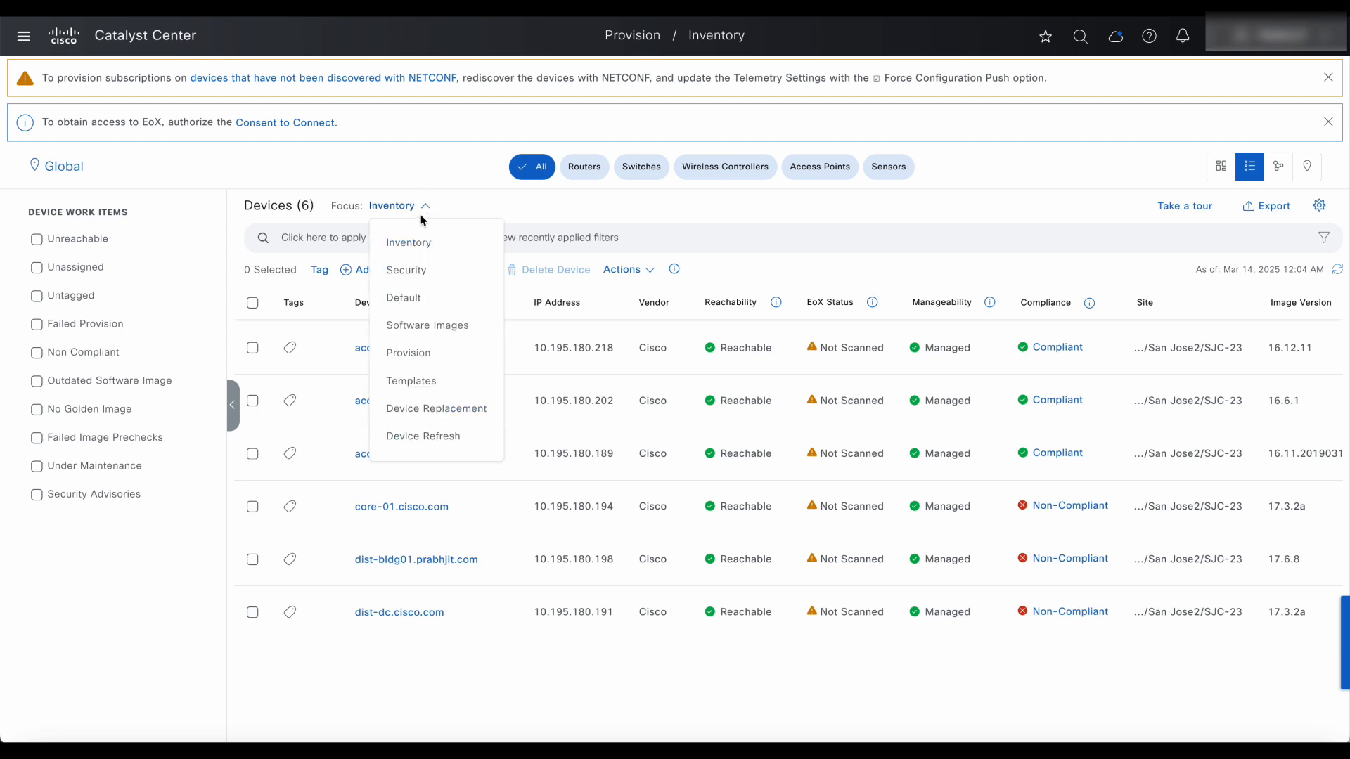
left_click(468, 335)
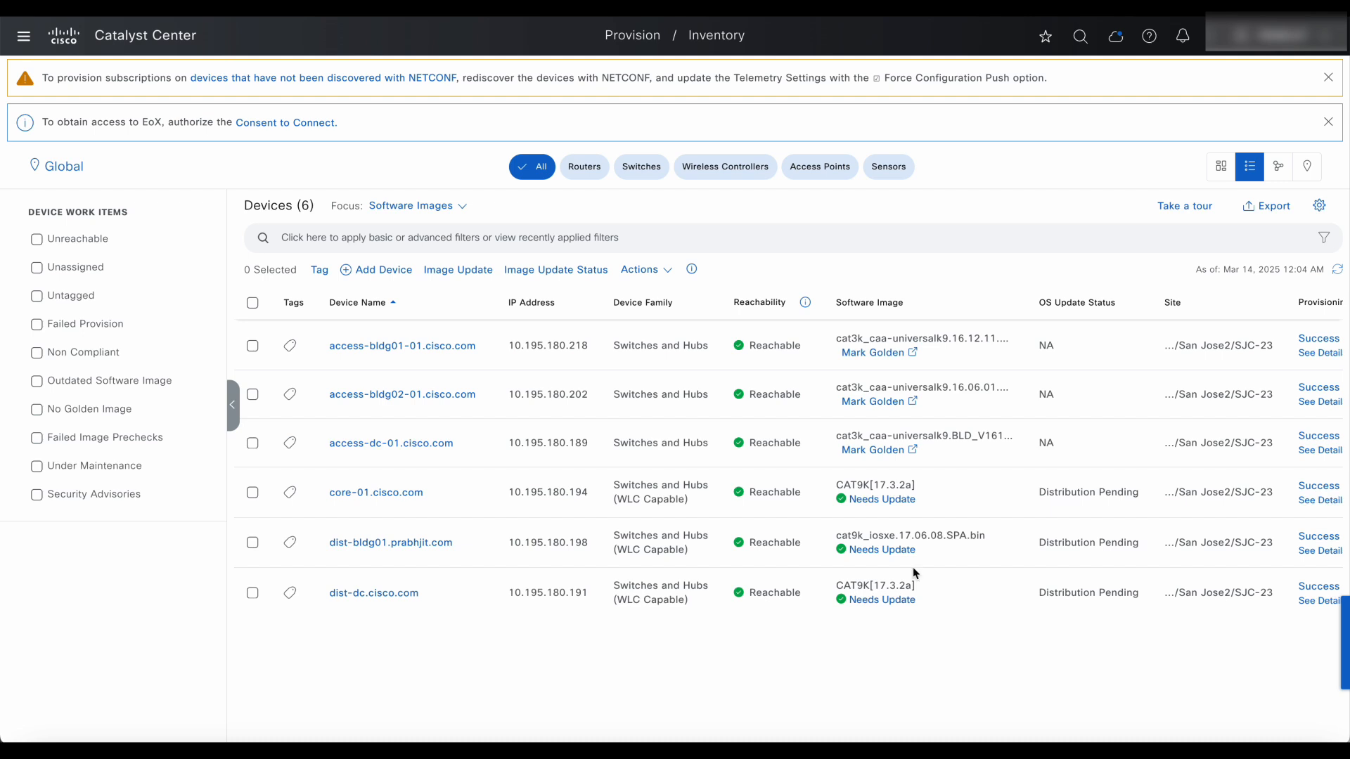
left_click(427, 205)
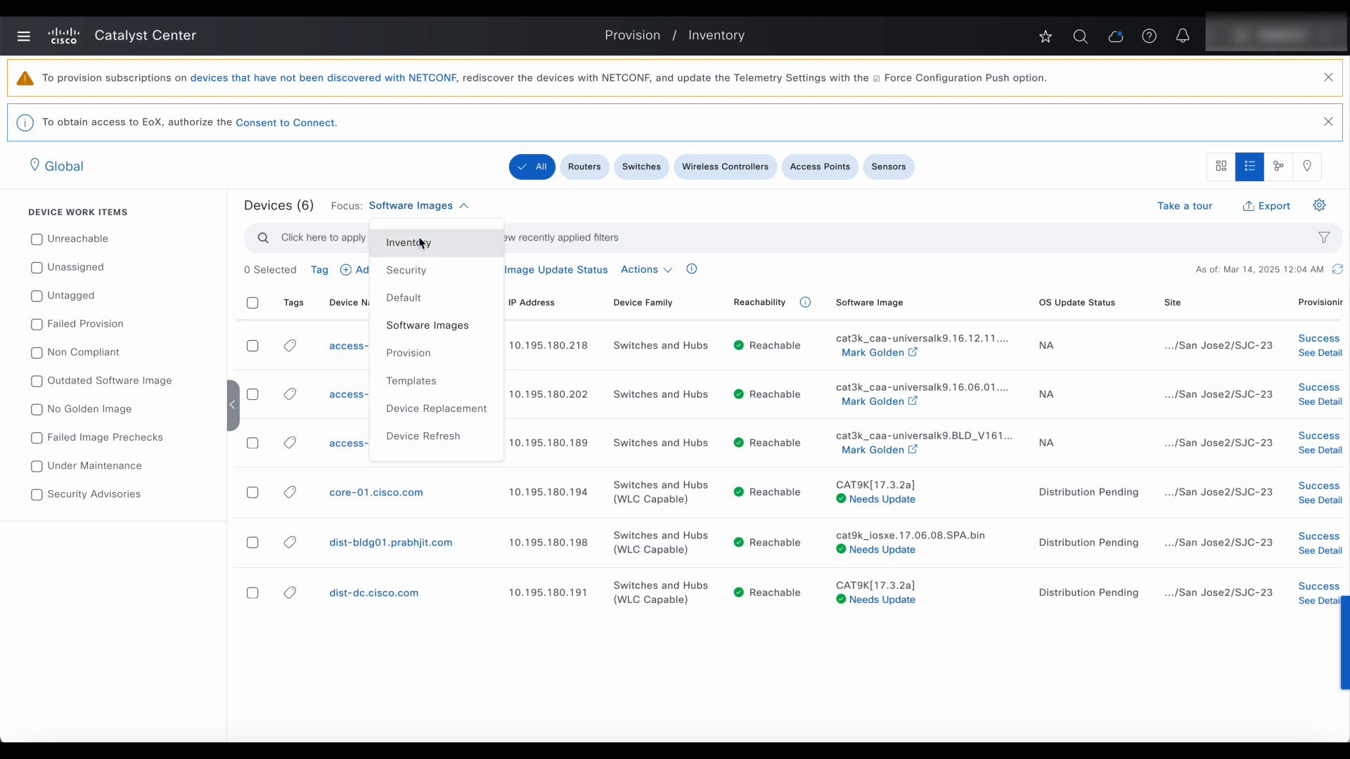
left_click(421, 239)
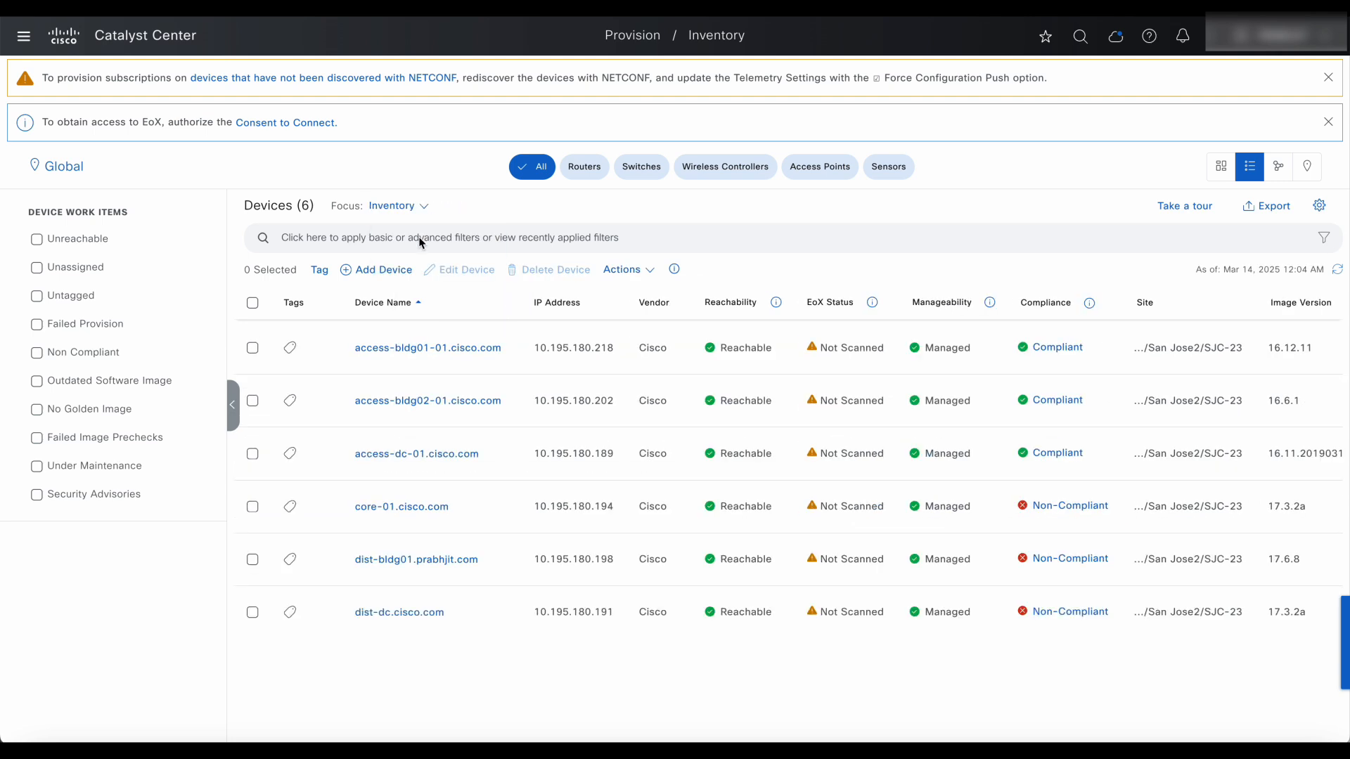
Filter devices by name 'core', clear the filter, and show the topology map.
left_click(1324, 237)
left_click(414, 328)
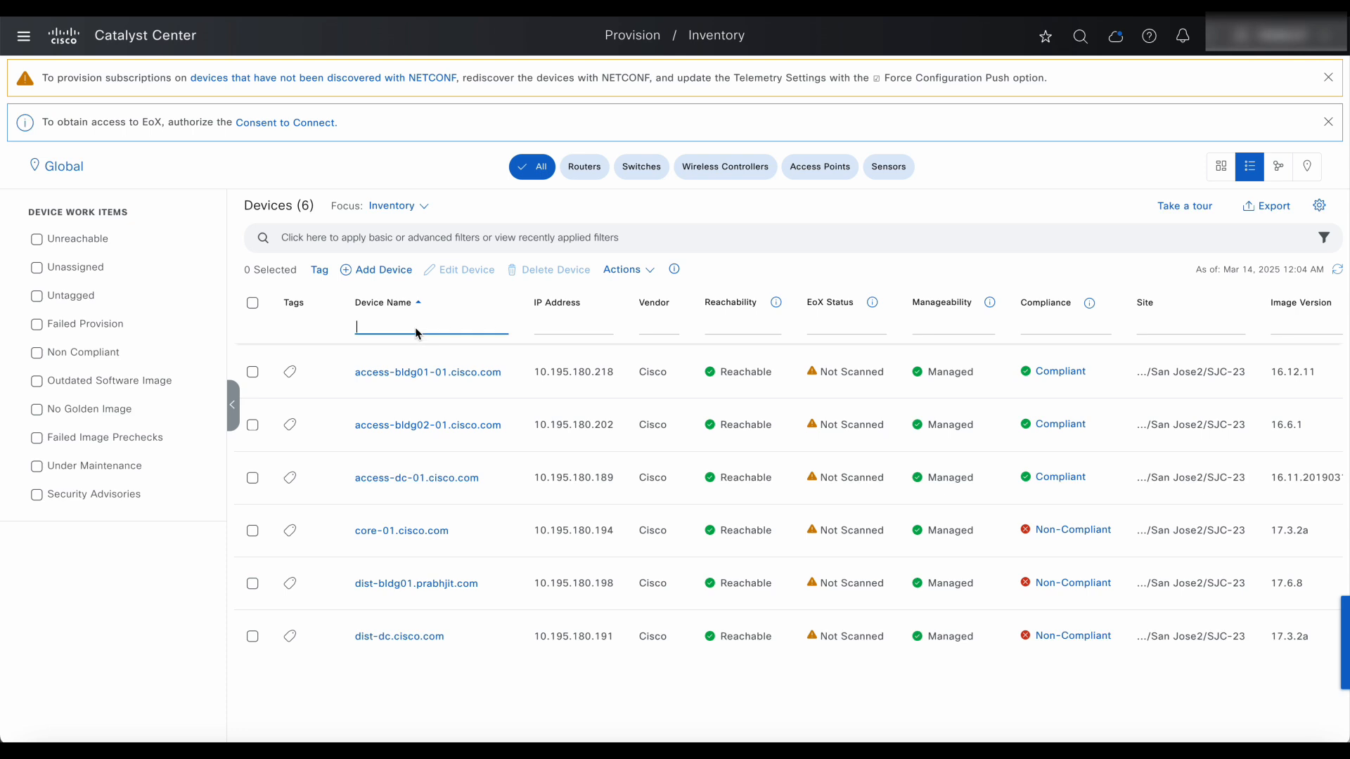
type("core")
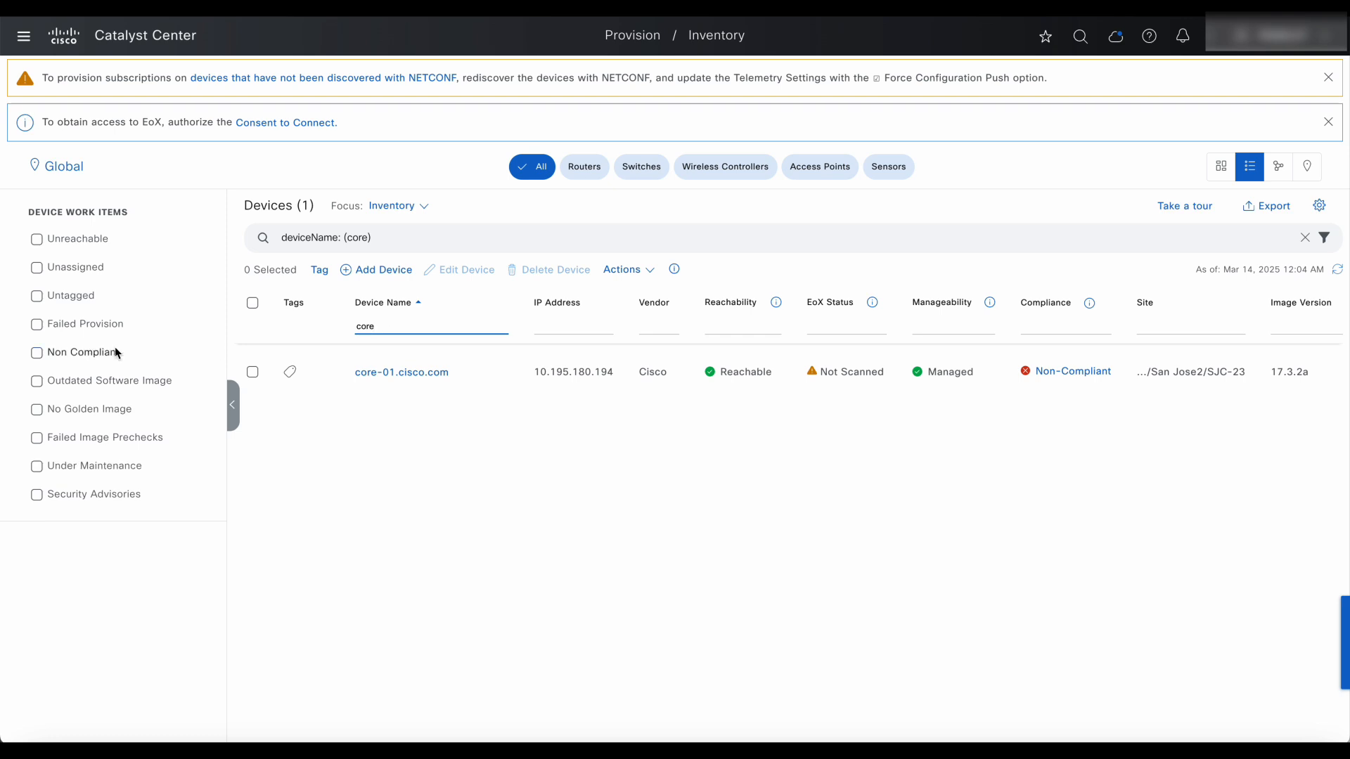
key("ctrl+a")
key("BackSpace")
left_click(1278, 169)
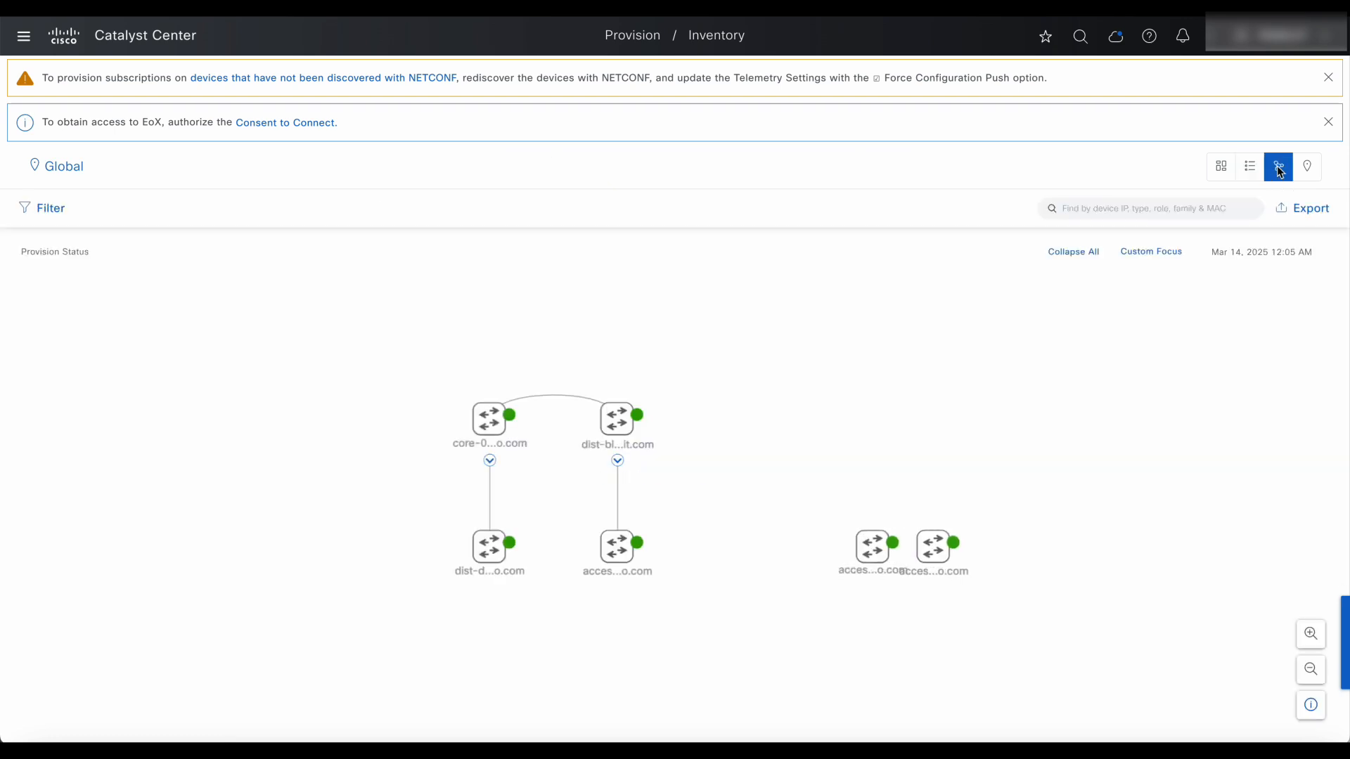
Put the core switch on top with dist-bldg01 and dist-dc side by side beneath it.
mouse_move(496, 411)
left_mouse_down()
mouse_move(576, 280)
mouse_move(581, 294)
left_mouse_up()
left_click_drag(619, 419, 563, 422)
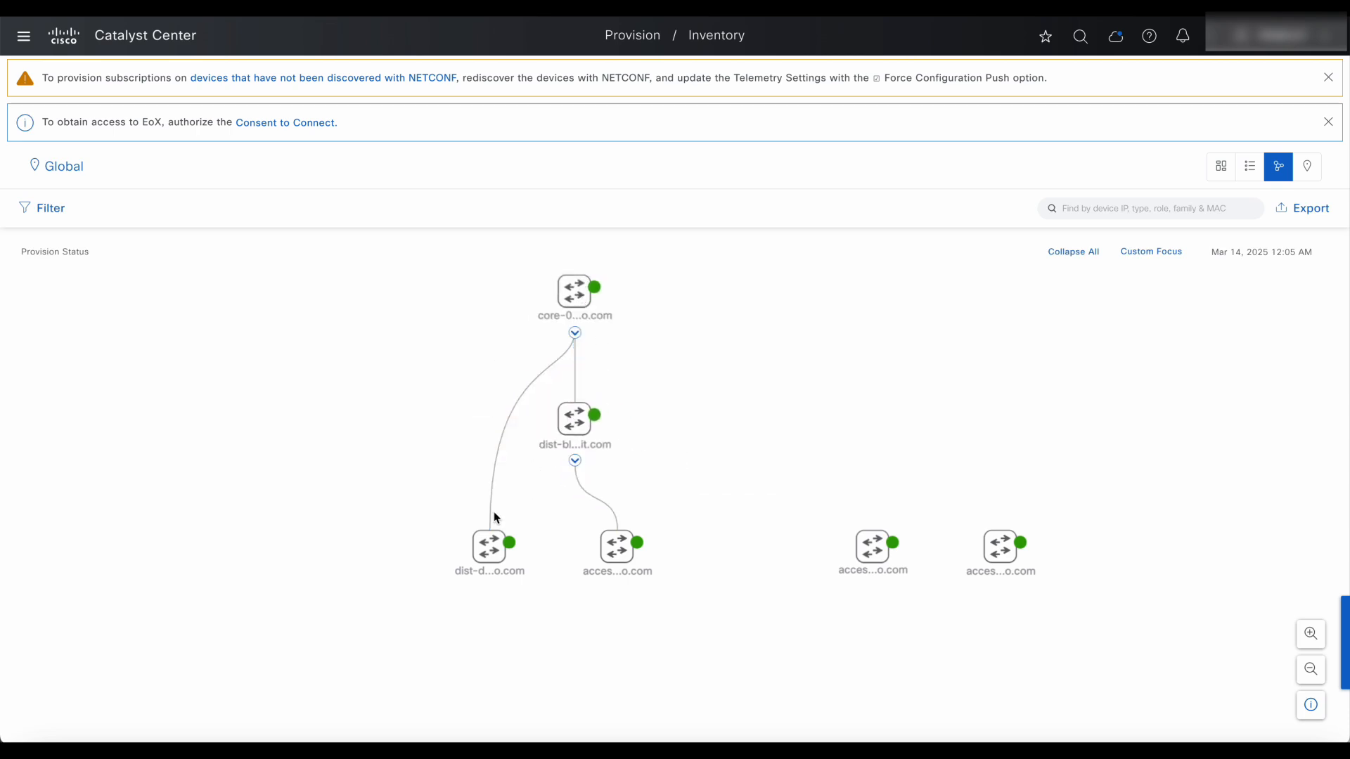
left_click_drag(482, 560, 703, 428)
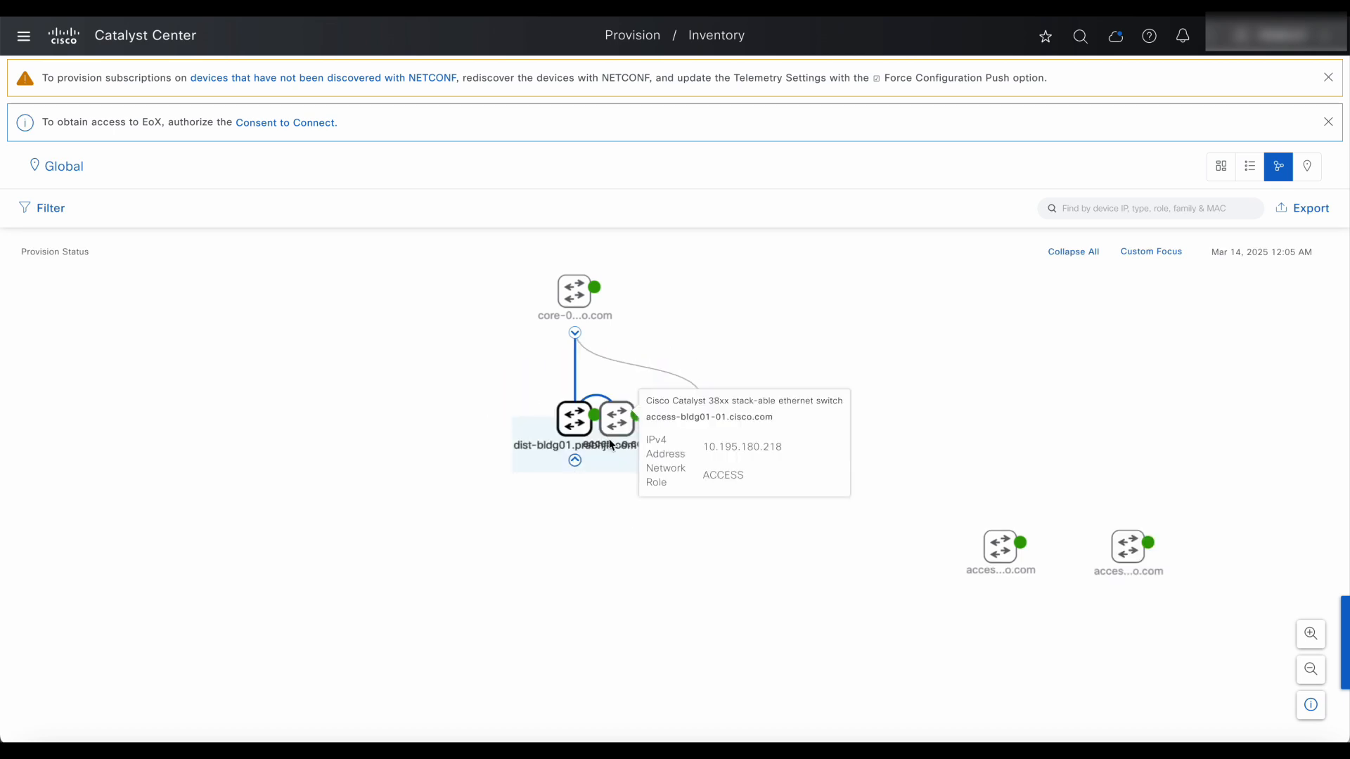
Line up the three access switches in a row beneath the distribution switches.
left_click_drag(618, 432, 562, 552)
left_click_drag(1001, 552, 703, 539)
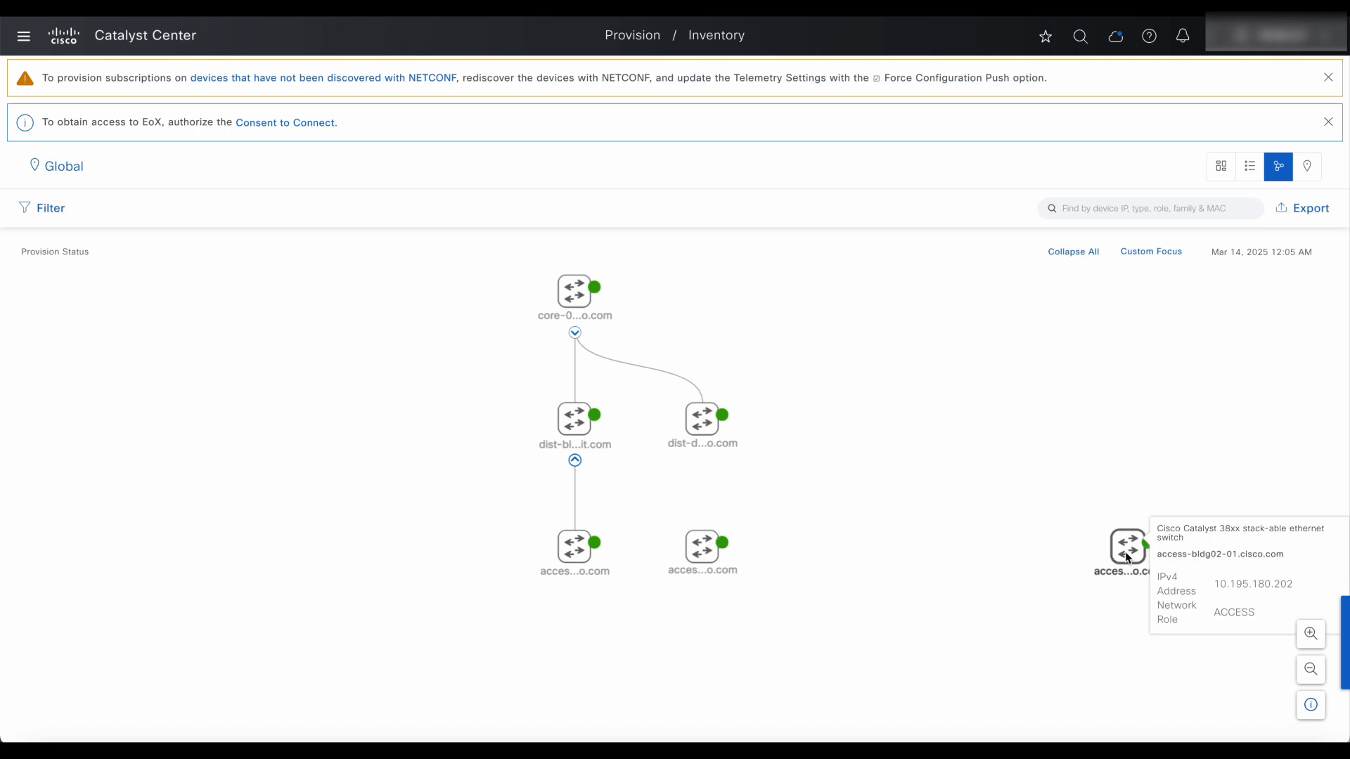
left_click_drag(1125, 552, 785, 555)
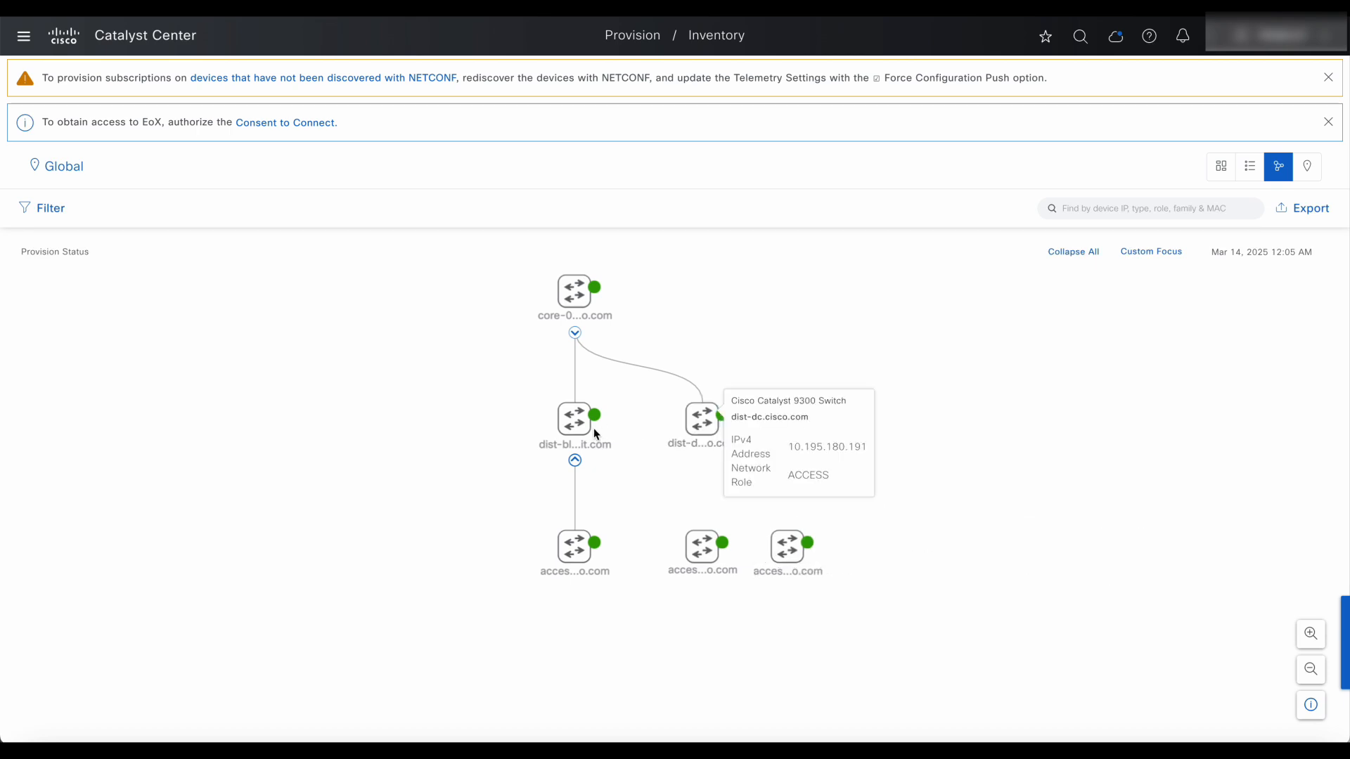
mouse_move(704, 555)
mouse_move(789, 549)
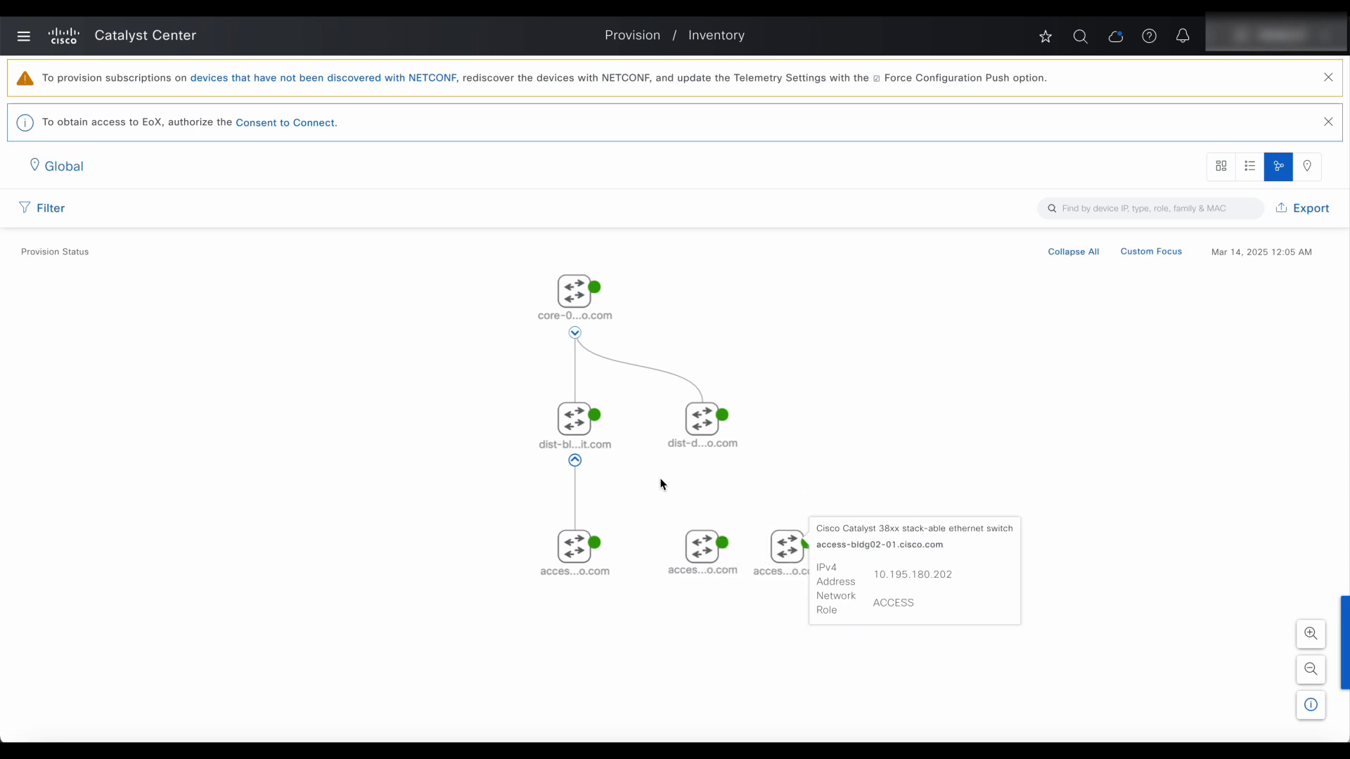
mouse_move(577, 432)
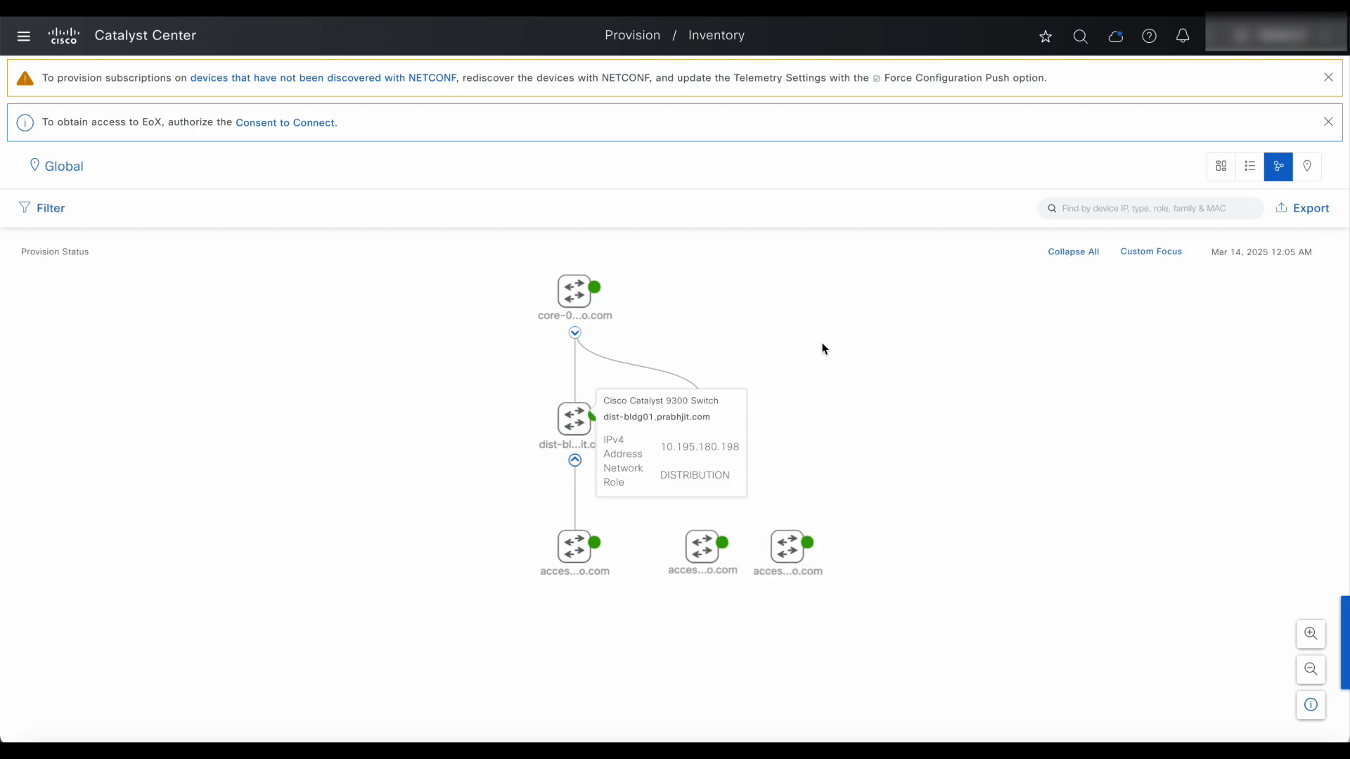
Save the arranged topology as a titled custom focus and return to the device list.
left_click(1158, 253)
left_click(1165, 327)
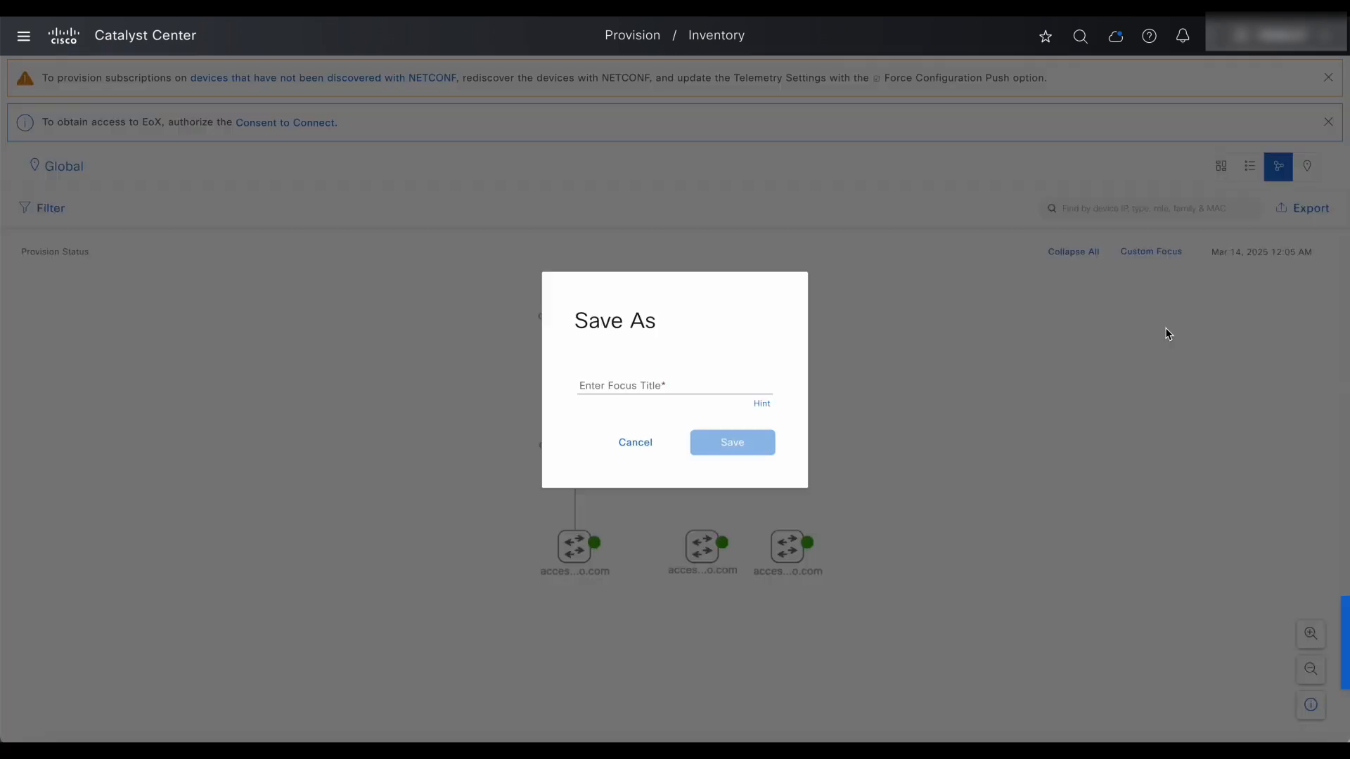
left_click(714, 377)
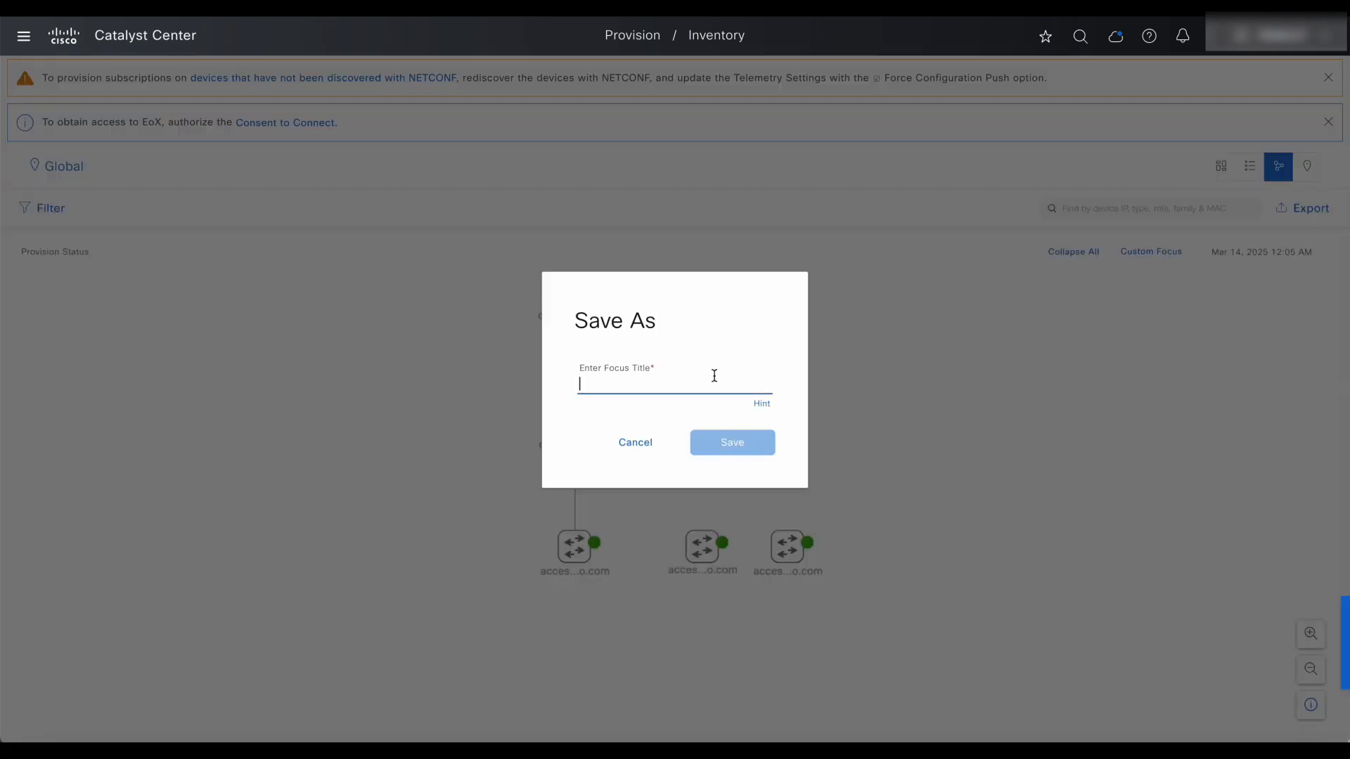
type("rbagga")
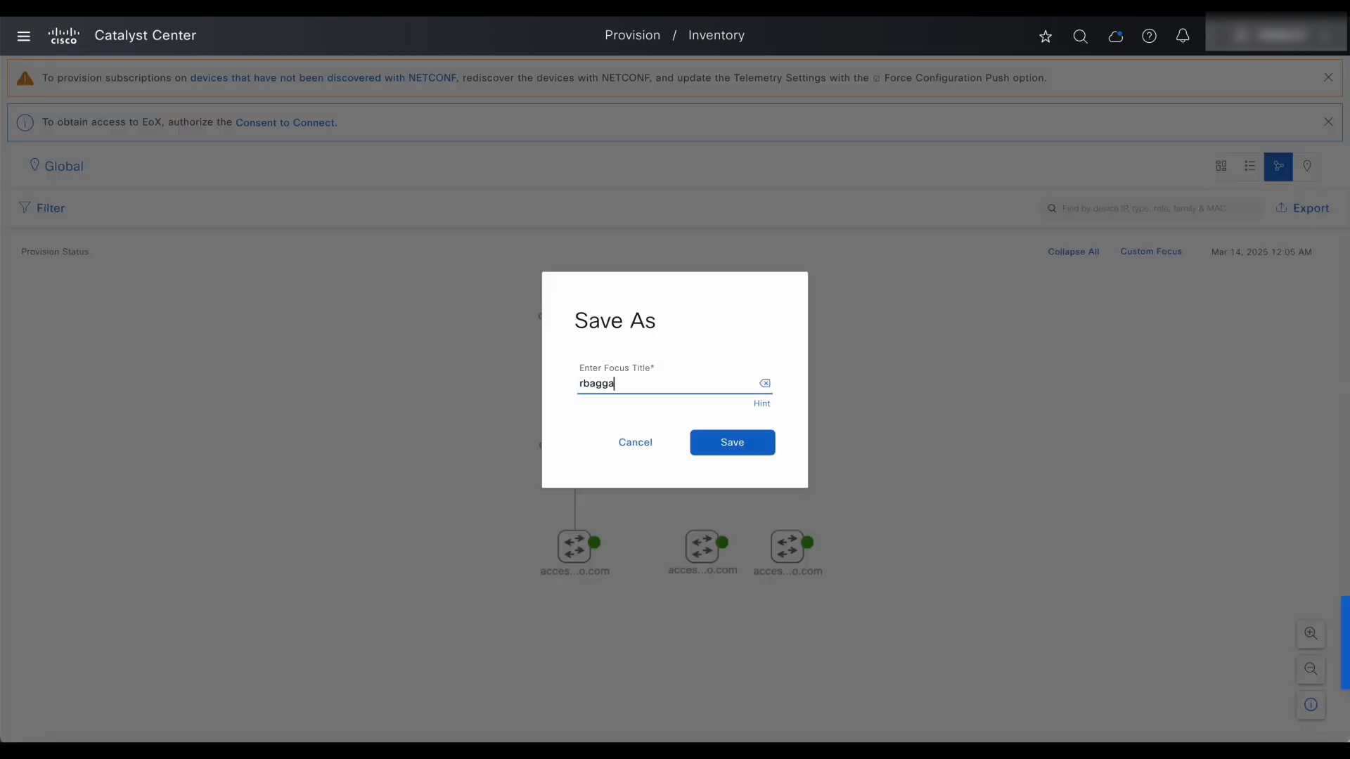
left_click(727, 440)
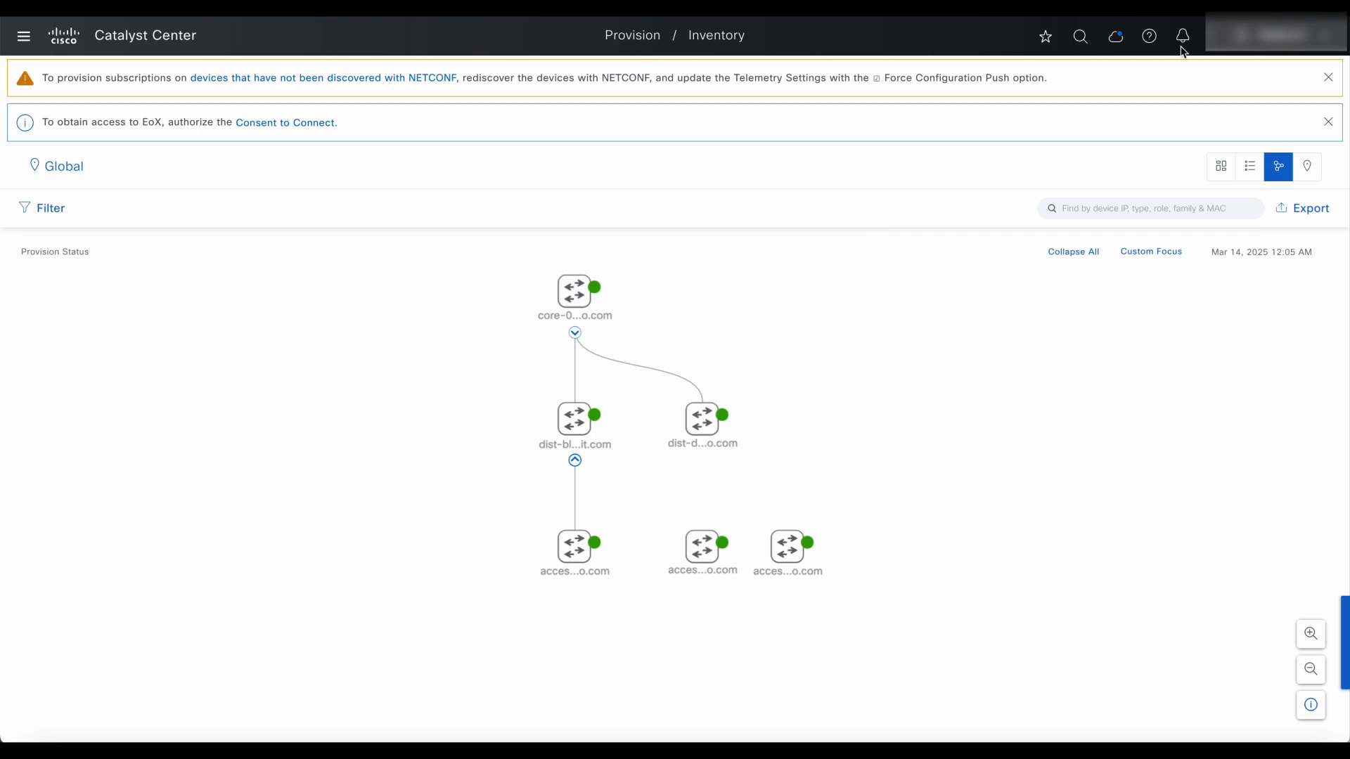
left_click(1250, 166)
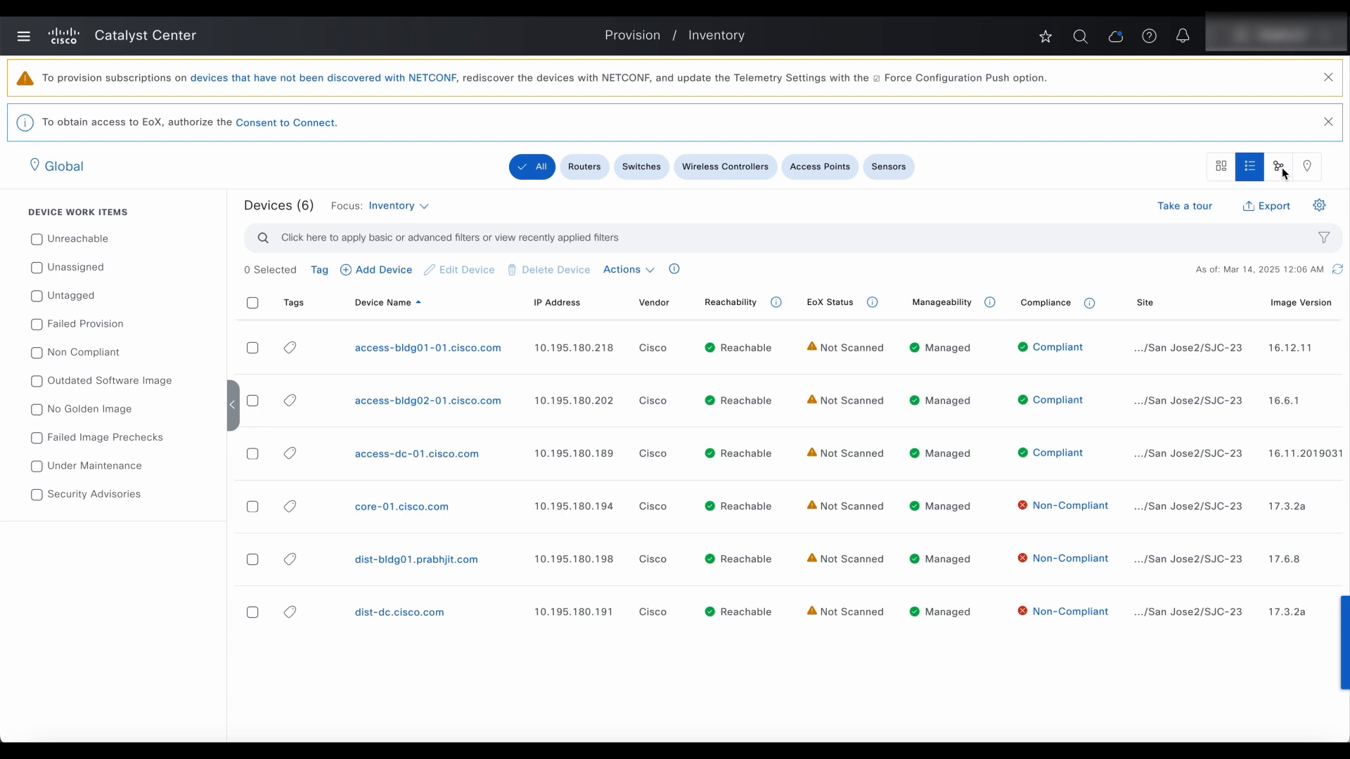
Load the saved custom focus layout on the topology view, confirming the warning.
left_click(1281, 168)
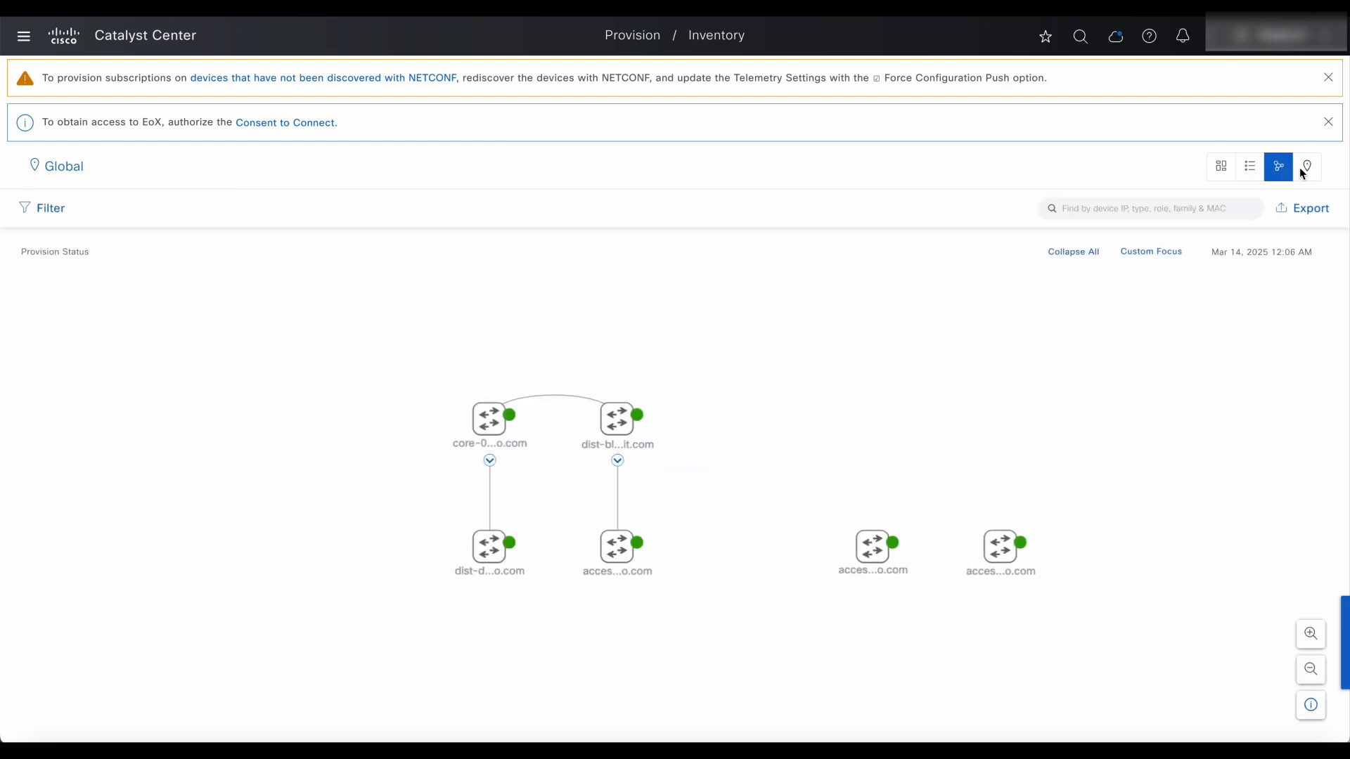
mouse_move(459, 438)
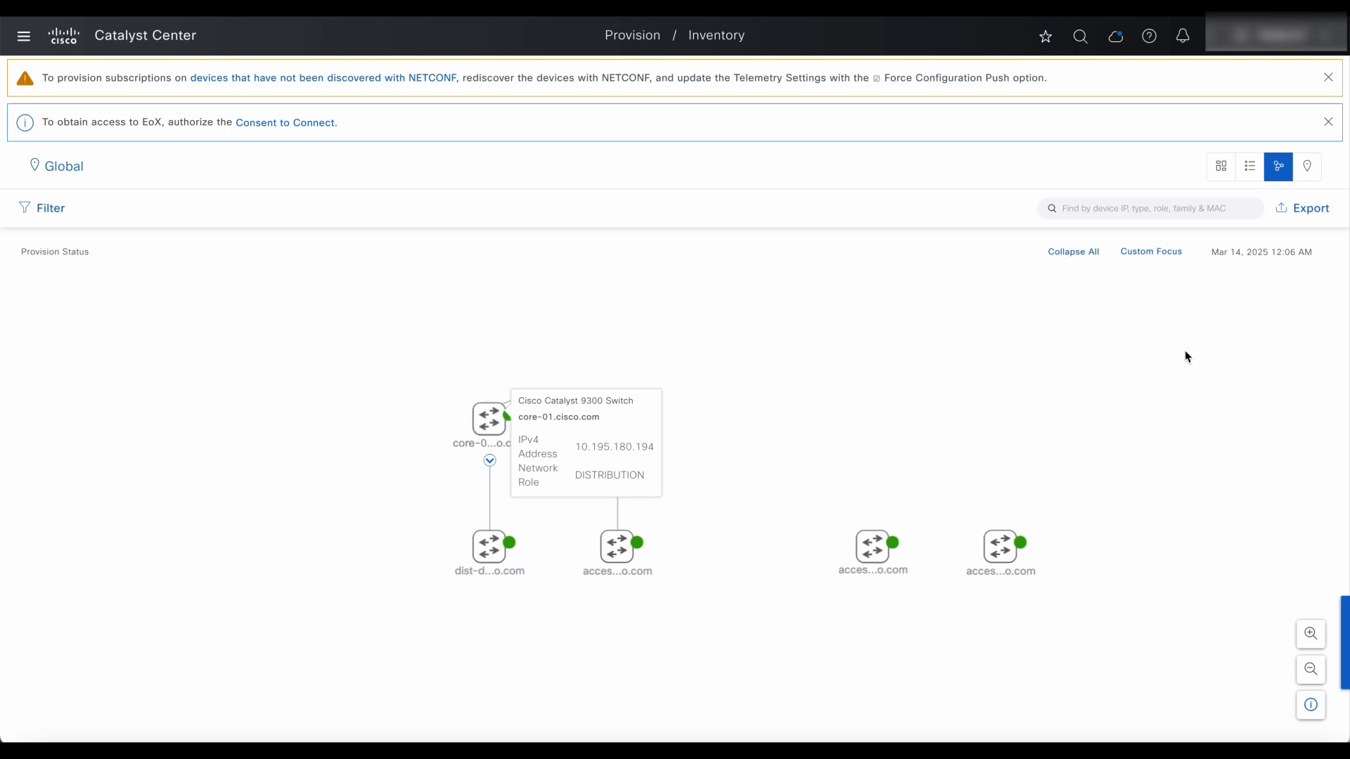
left_click(1145, 254)
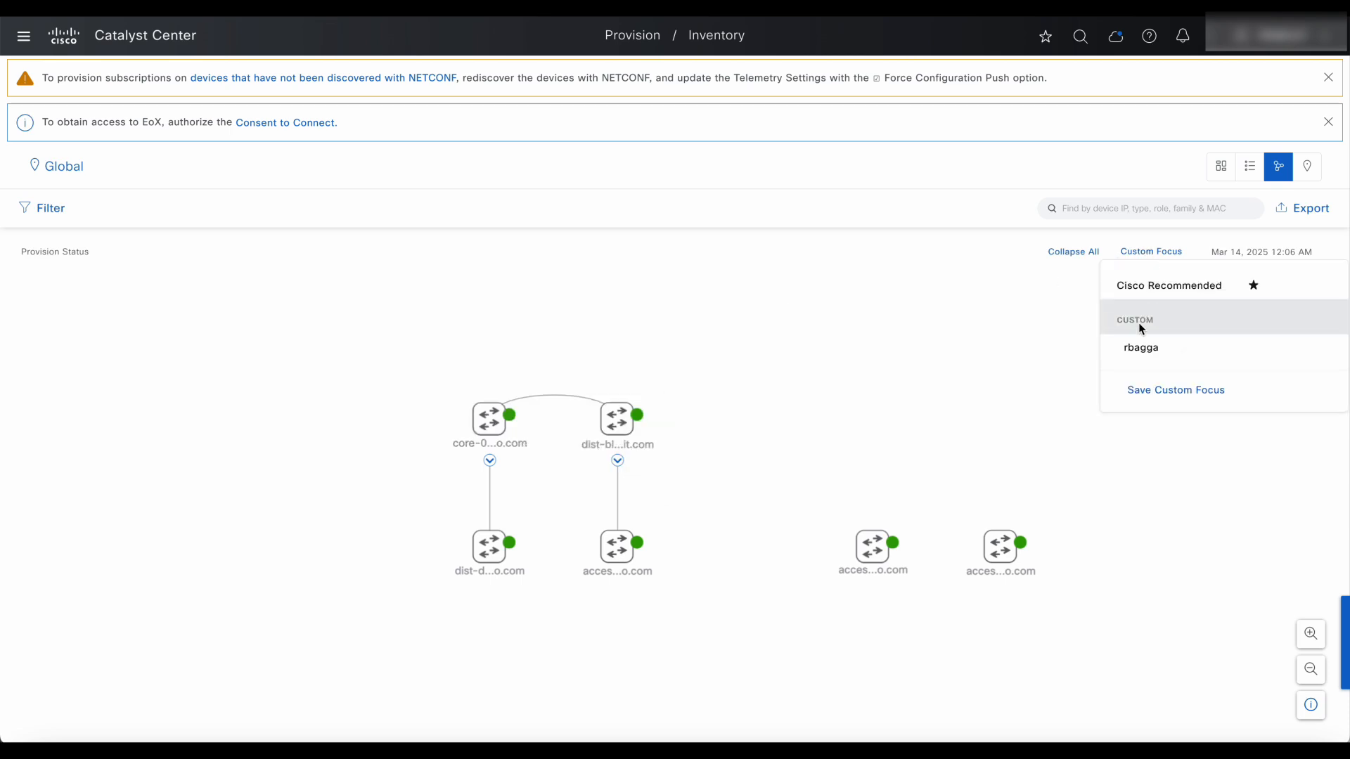
left_click(1141, 346)
left_click(760, 438)
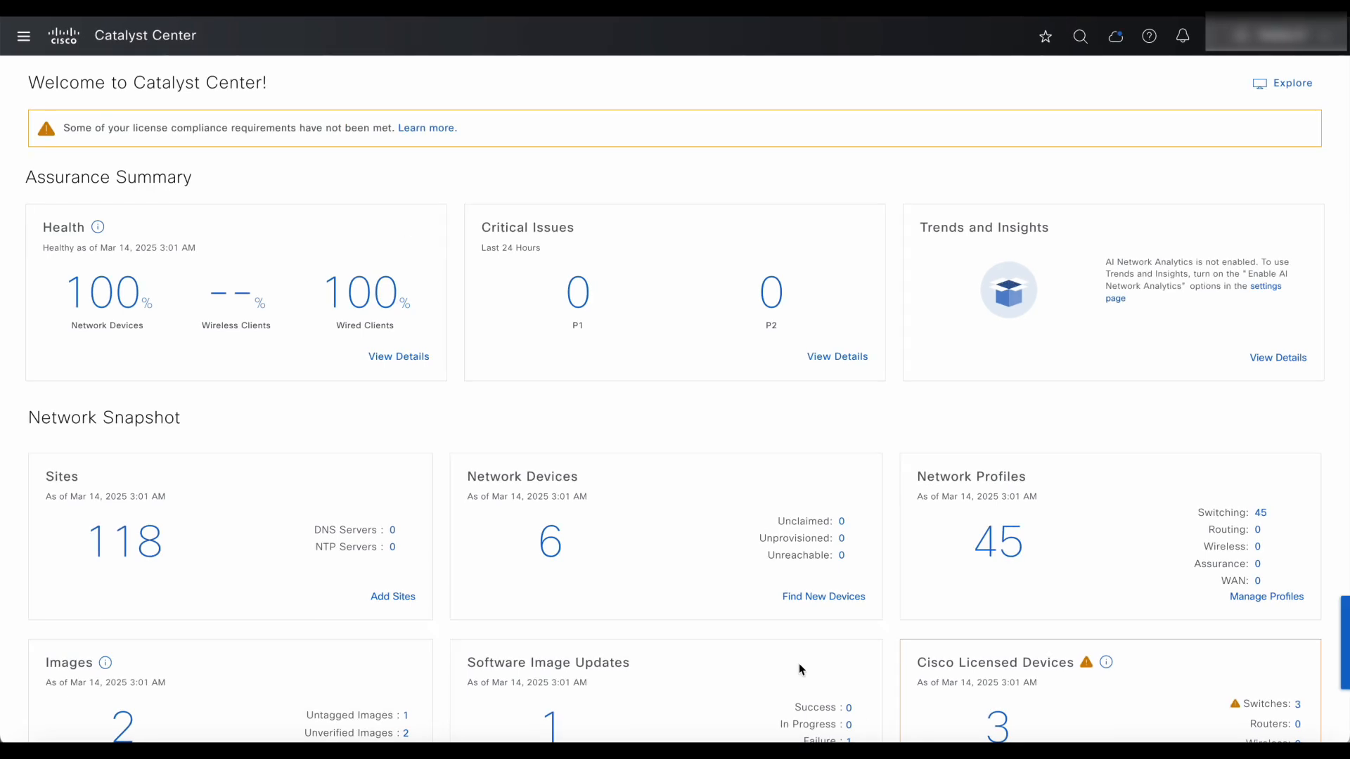
Open the Assurance Health dashboard from the main menu.
left_click(26, 35)
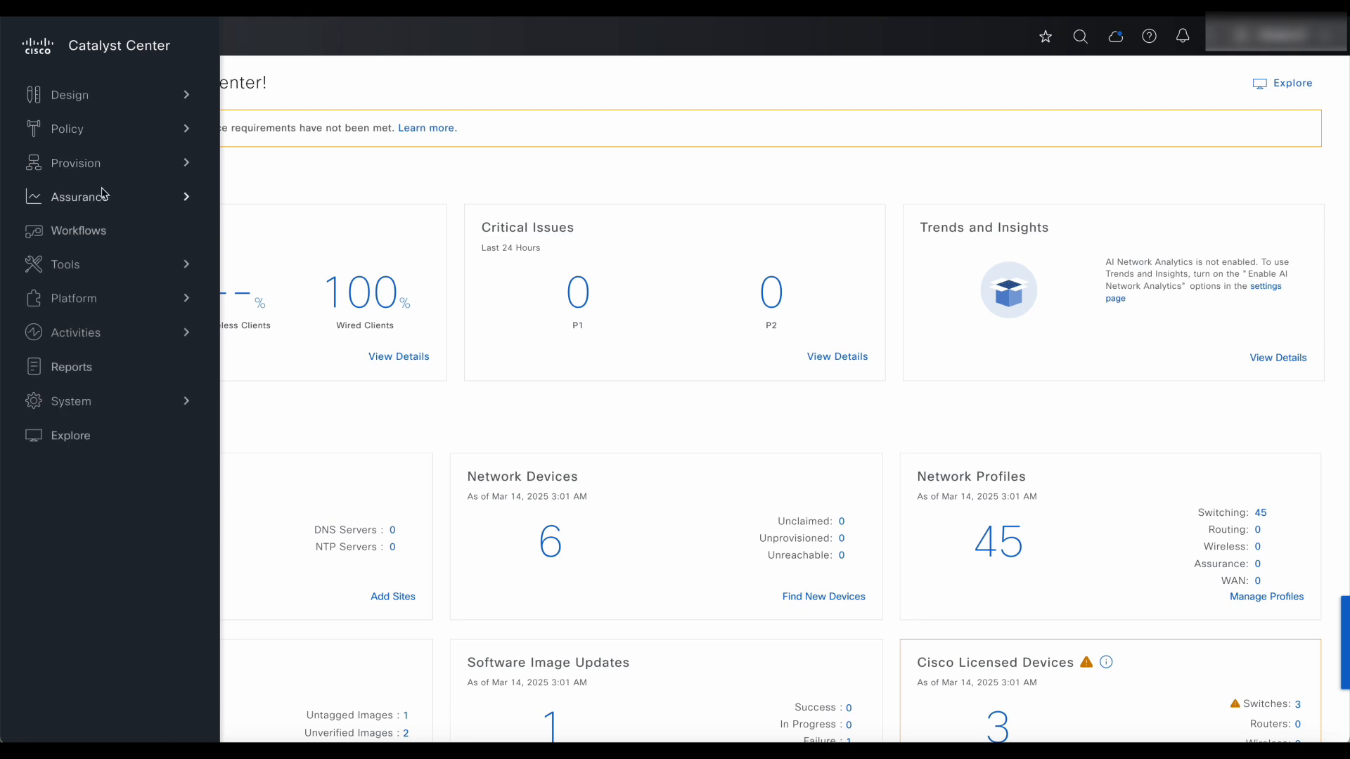
mouse_move(102, 198)
left_click(280, 116)
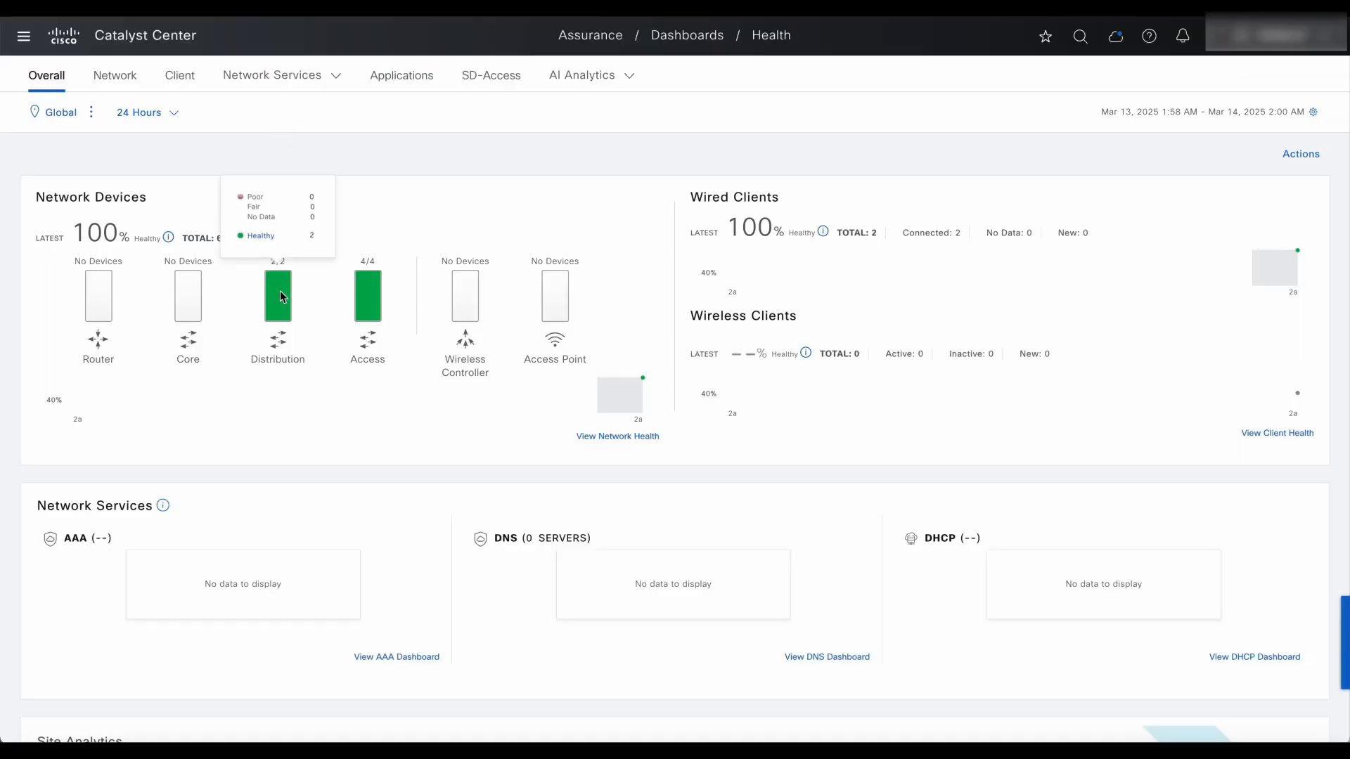
Drill into device health details and list the two Distribution switches scoring 10.
mouse_move(368, 308)
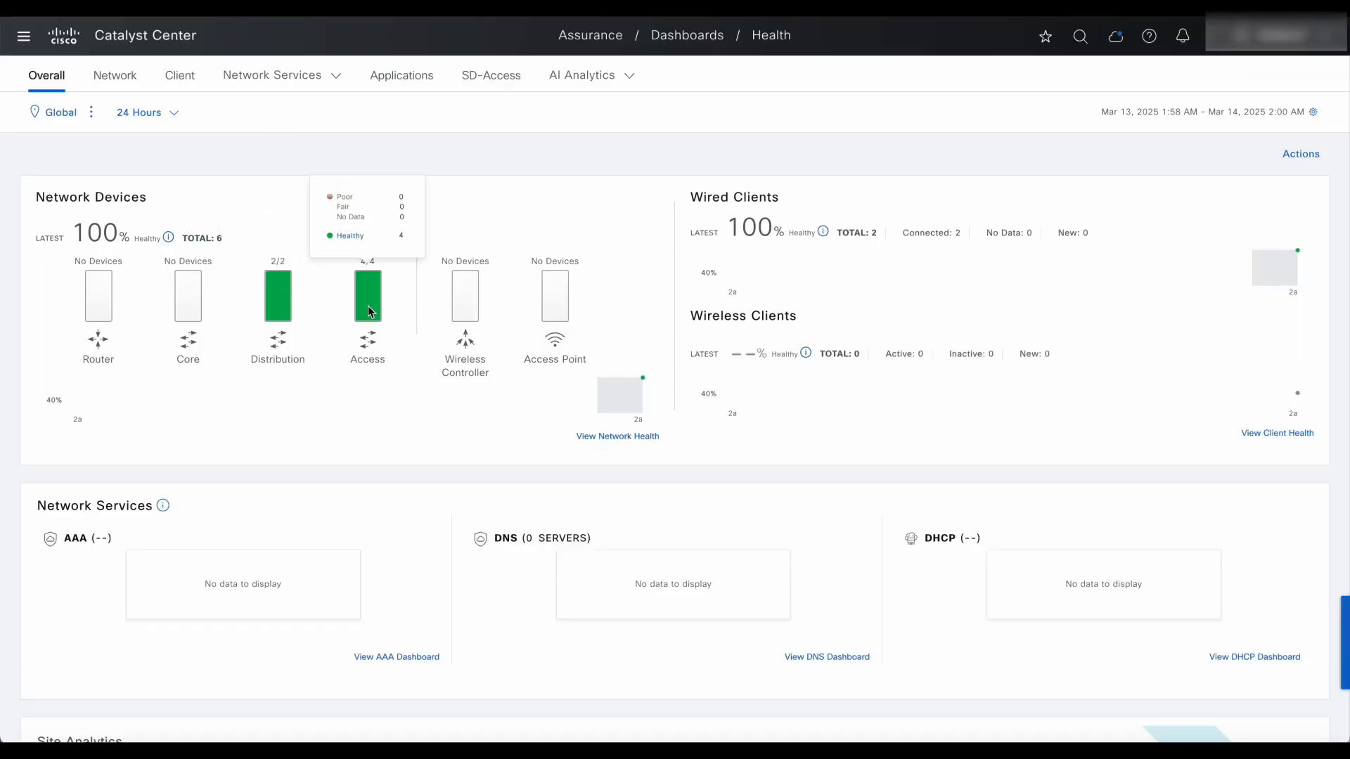
left_click(603, 440)
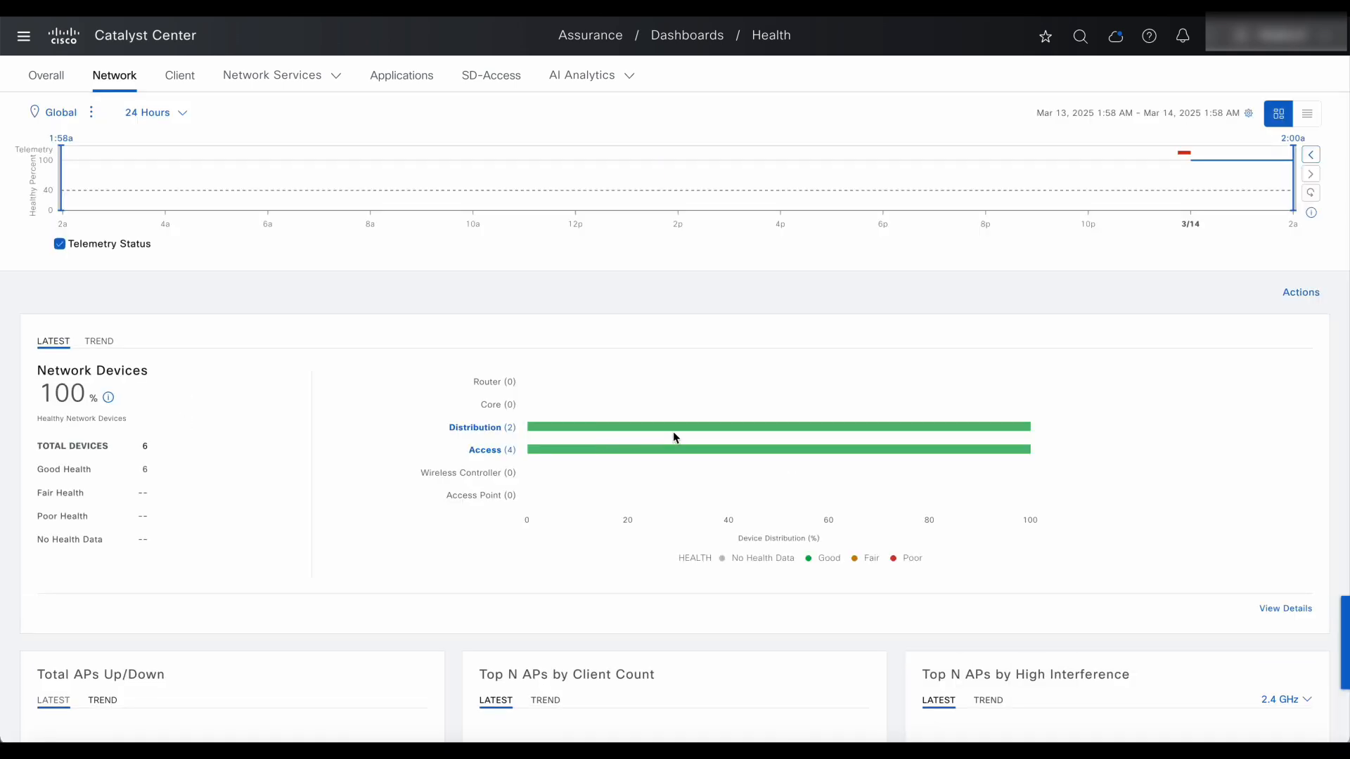
mouse_move(681, 433)
left_click(1290, 611)
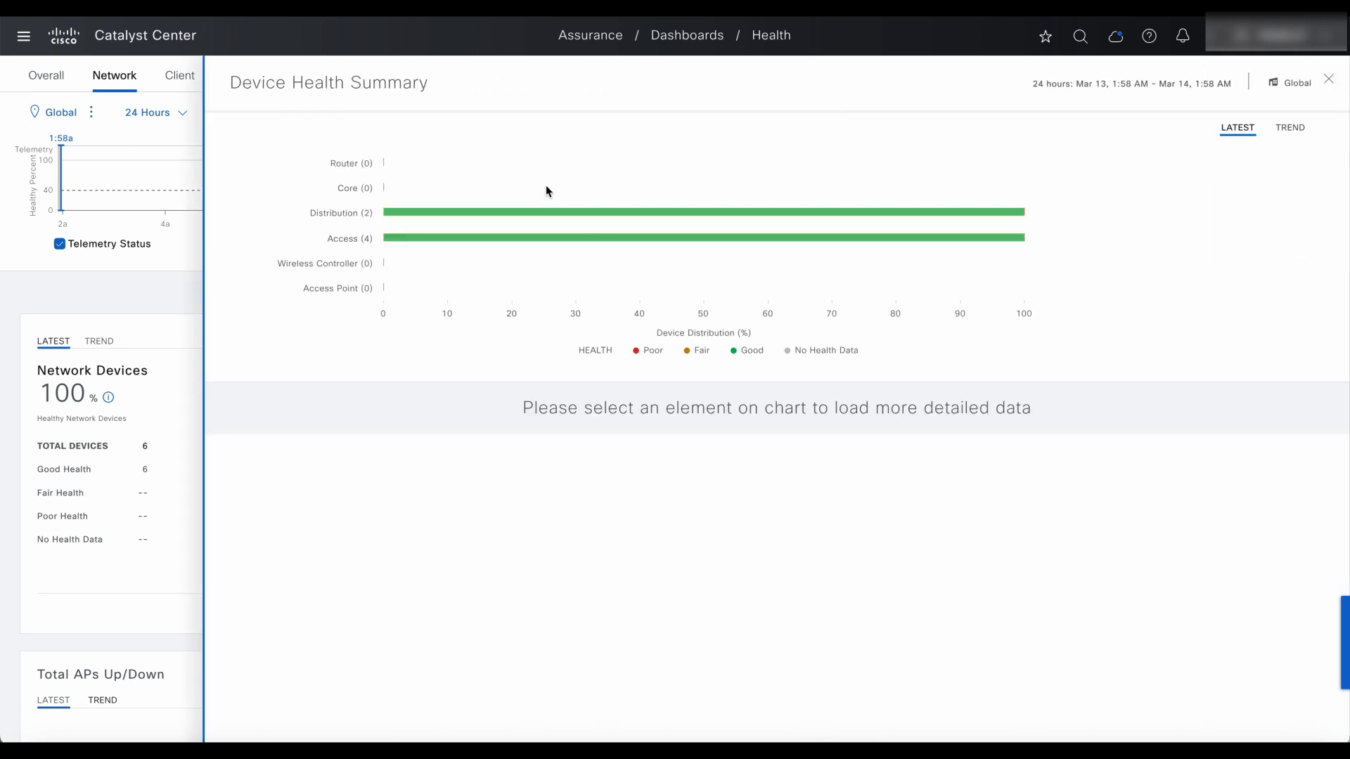
left_click(534, 211)
scroll(593, 497, "down", 3)
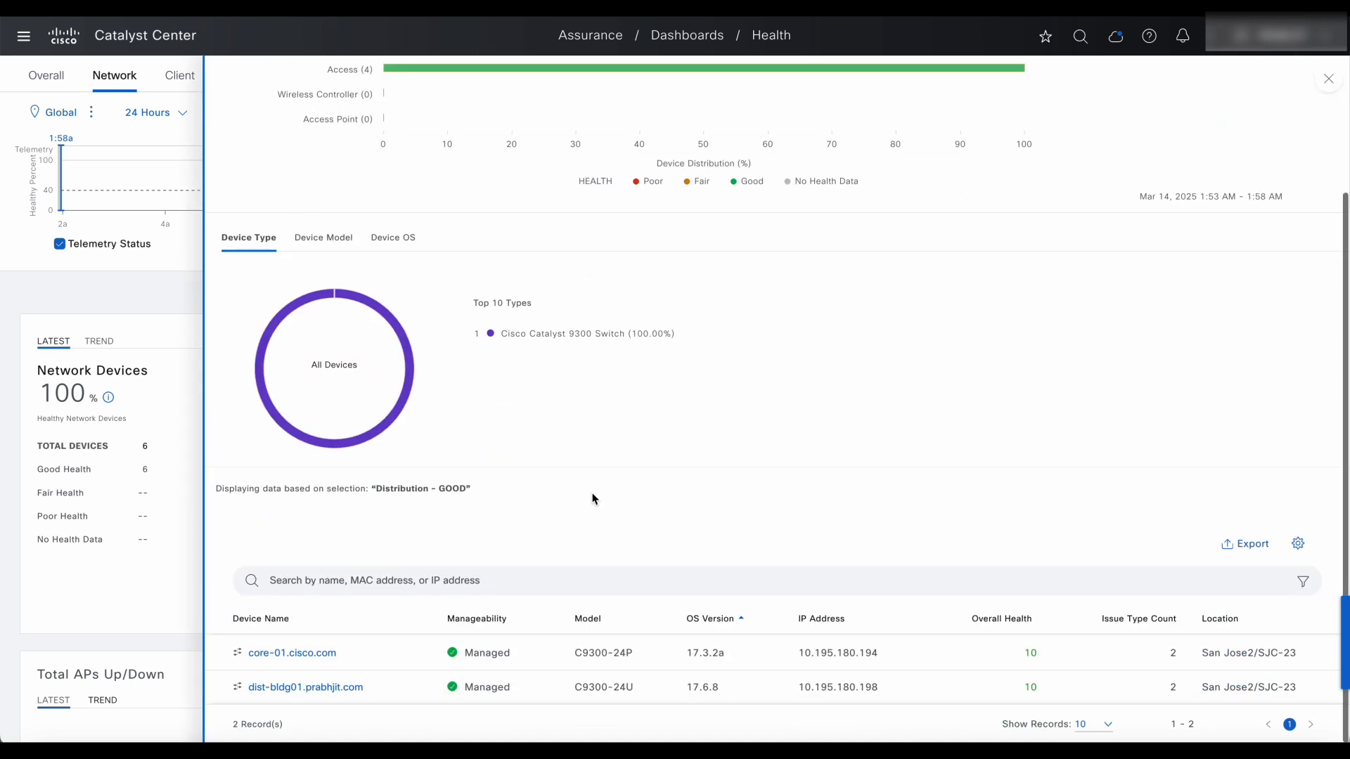
From core-01's Device 360 page, run 'sh run int gig 1/0/1' in the command runner.
left_click(307, 653)
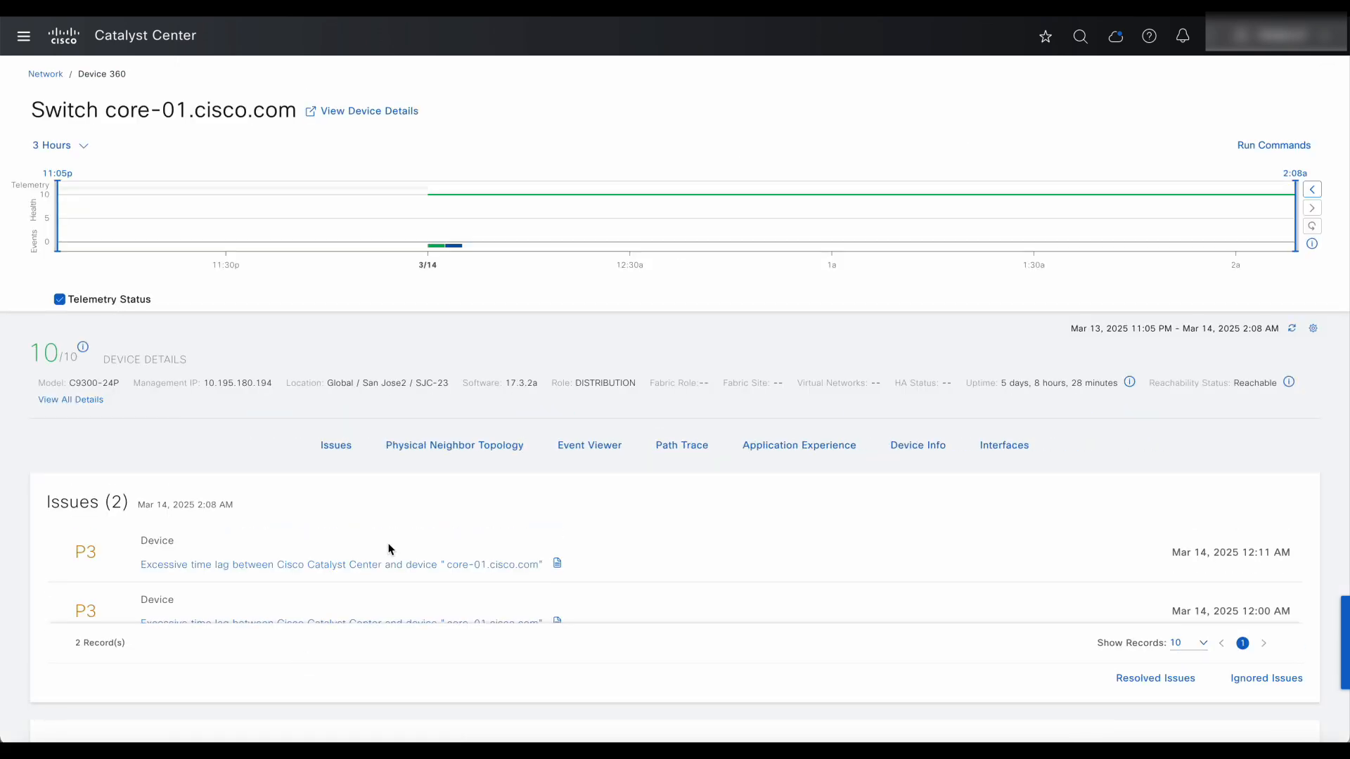
scroll(391, 550, "down", 1)
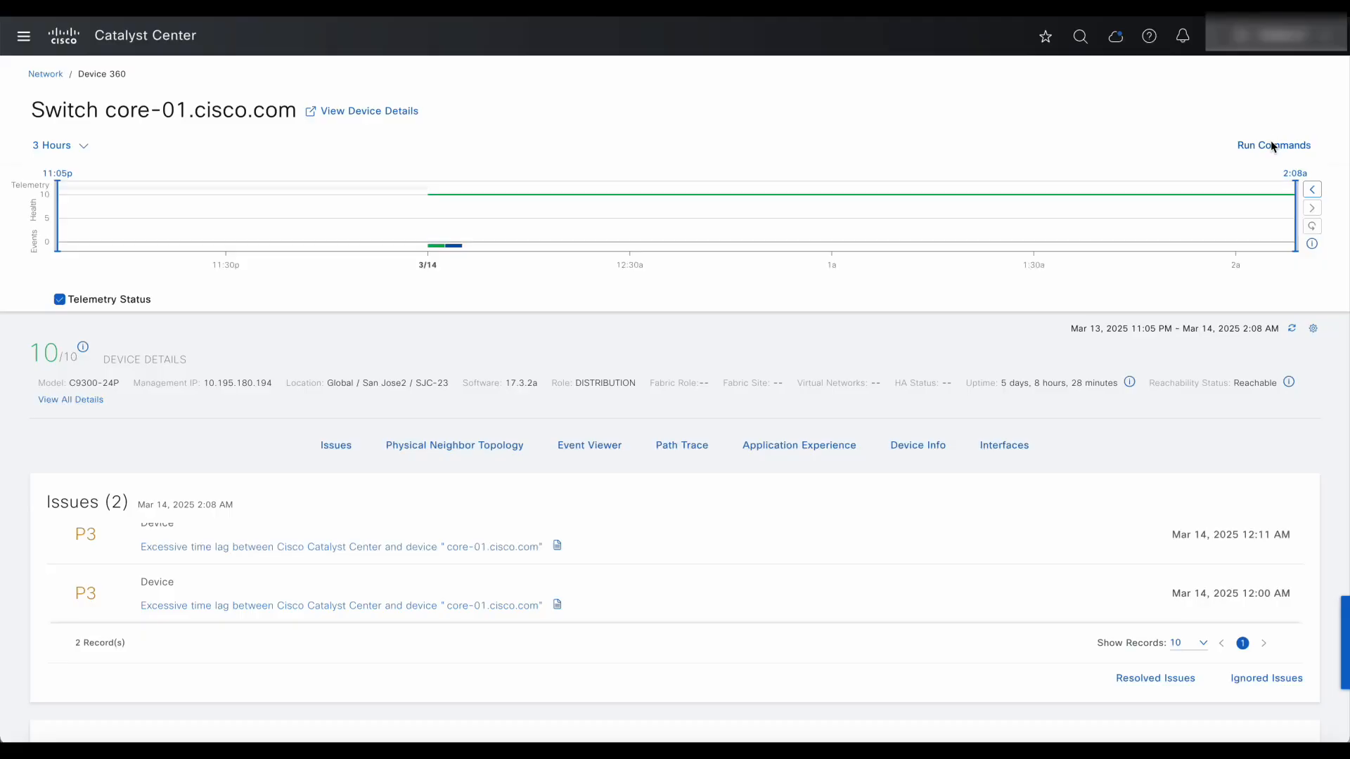
left_click(1272, 147)
type("sh ru")
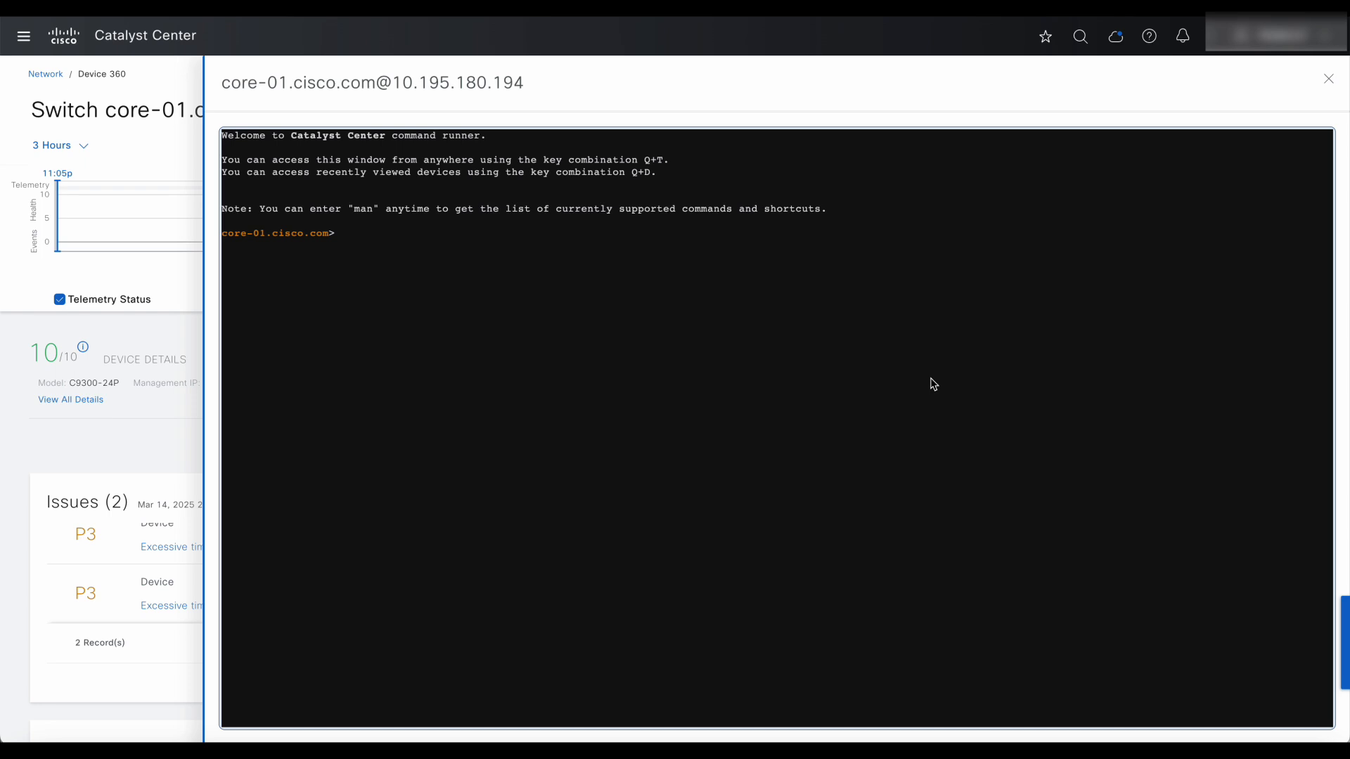
type("n int gig 1/0/1")
key("Return")
Rerun the same command for interface gig 1/0/3.
key("Up")
key("BackSpace")
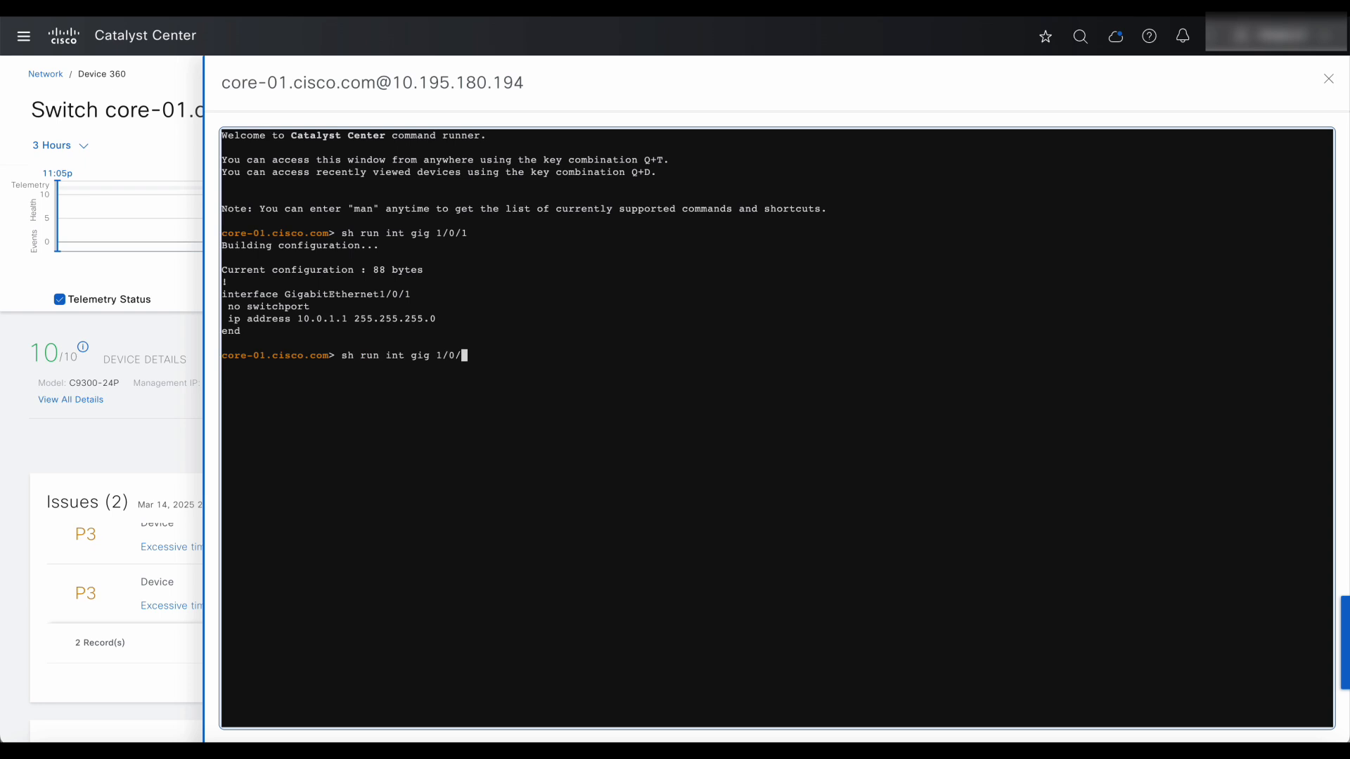
type("3")
key("Return")
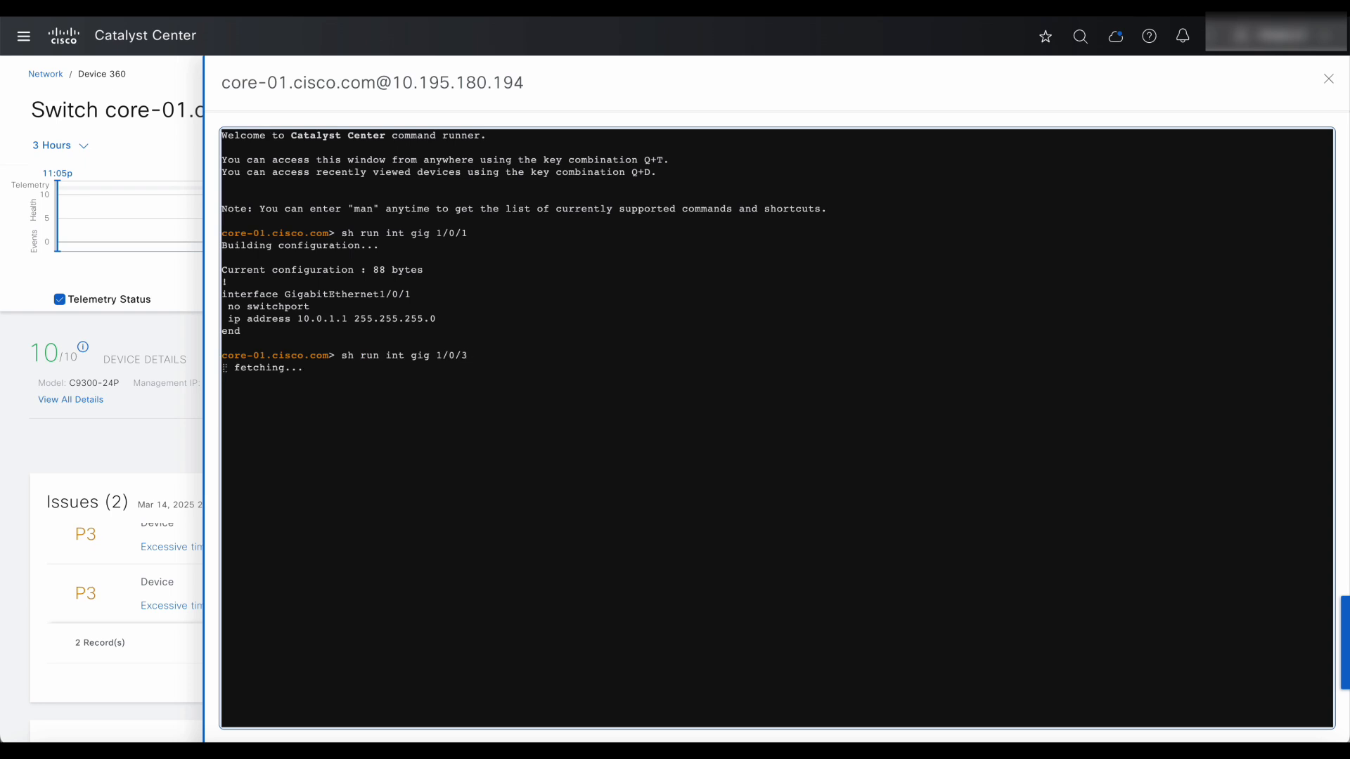